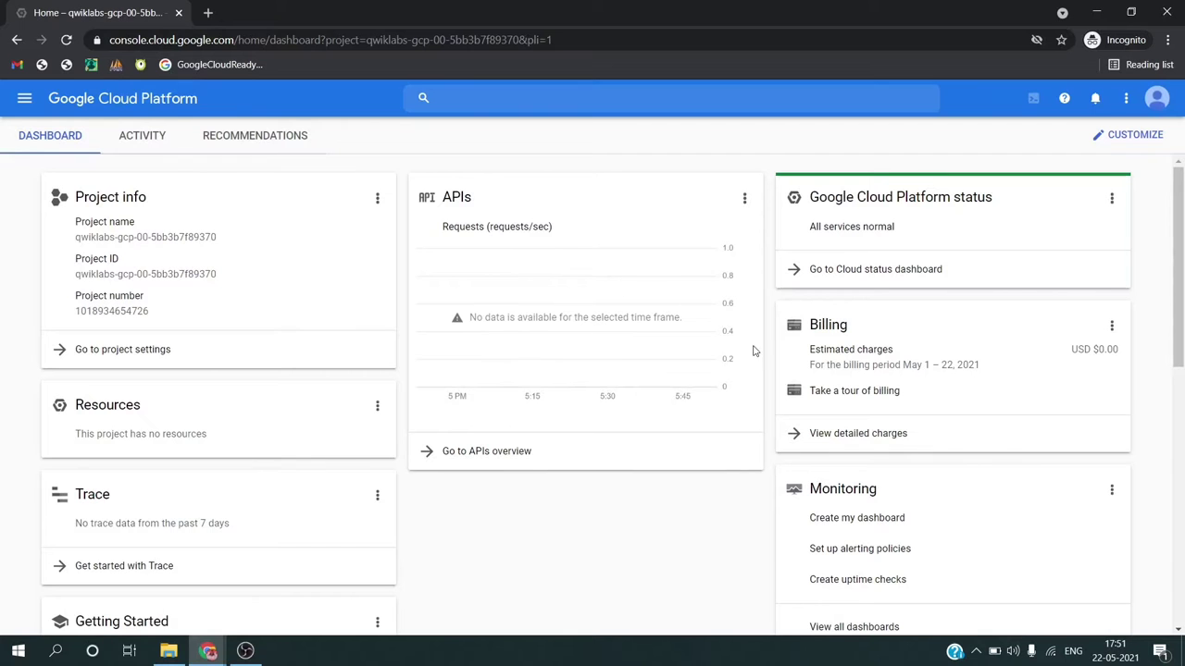
# Step: Agree to the Google Cloud Platform Terms of Service in the welcome dialog and continue
pyautogui.click(780, 385)
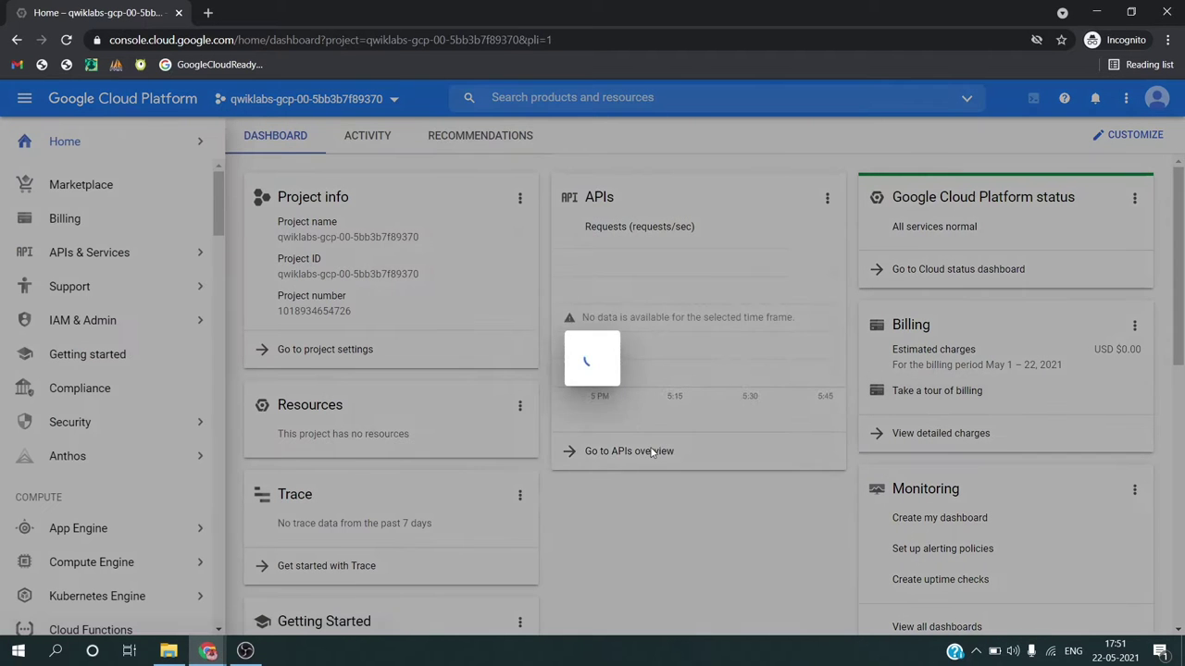
pyautogui.click(743, 431)
pyautogui.click(745, 514)
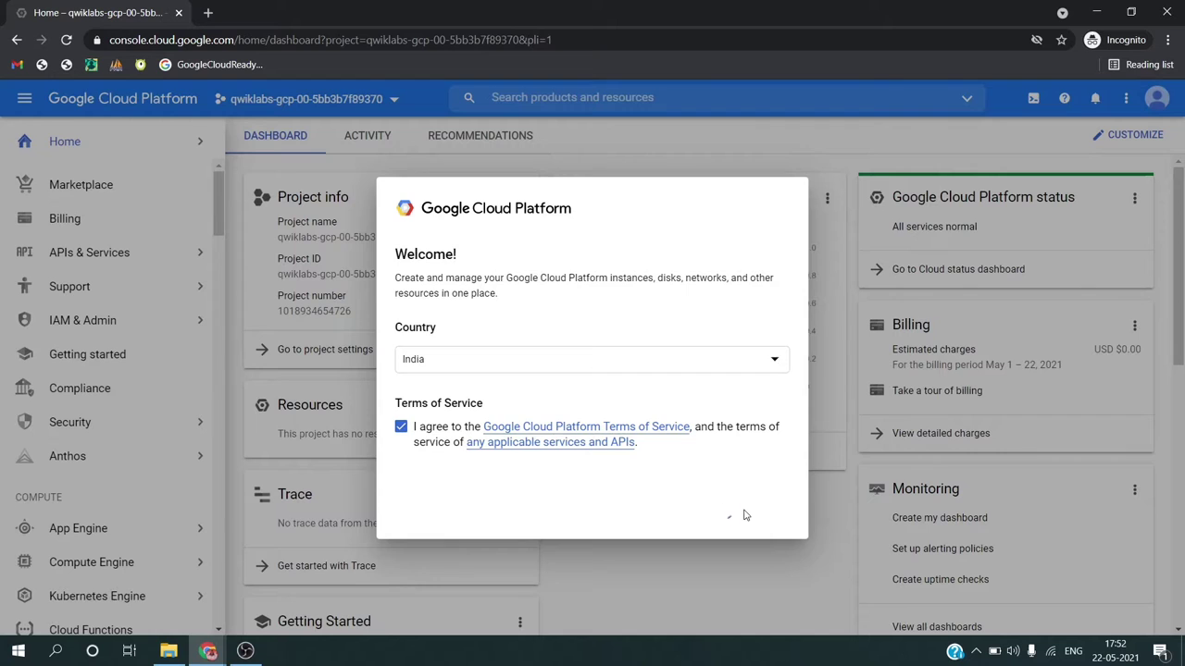
# Step: Check the lab's setup instructions, return to the cloud console, and start Cloud Shell past its introduction
pyautogui.hotkey('alt', 'Tab')
pyautogui.scroll(-5, 745, 515)
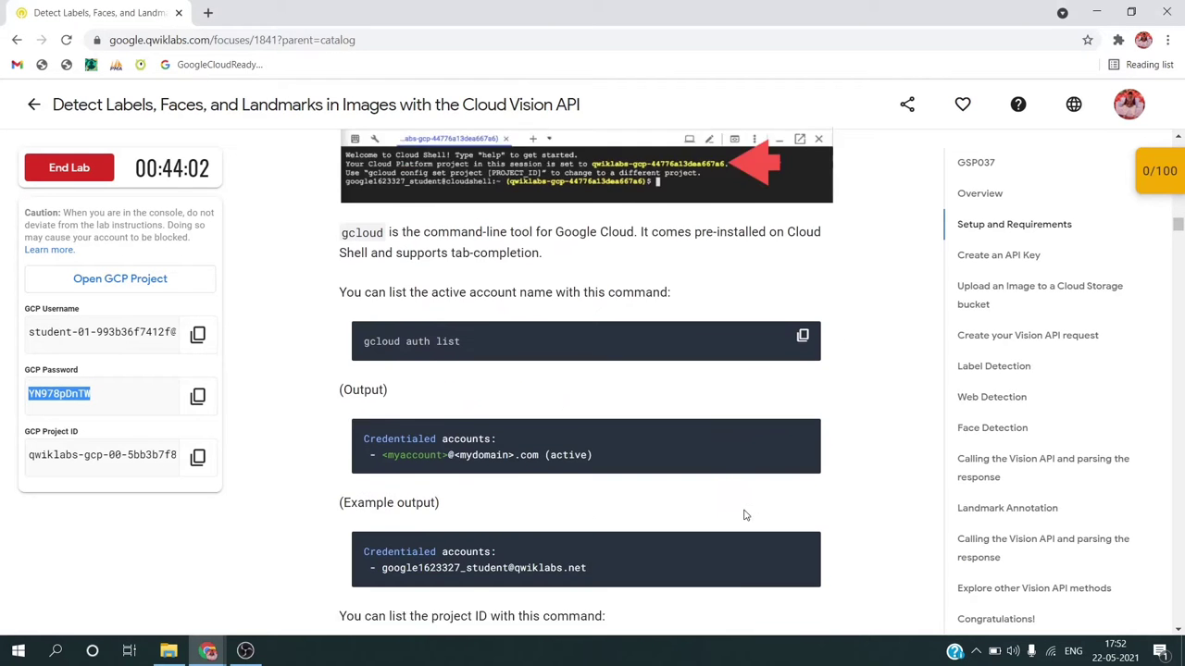
pyautogui.scroll(-1, 746, 514)
pyautogui.hotkey('alt', 'Tab')
pyautogui.click(1030, 98)
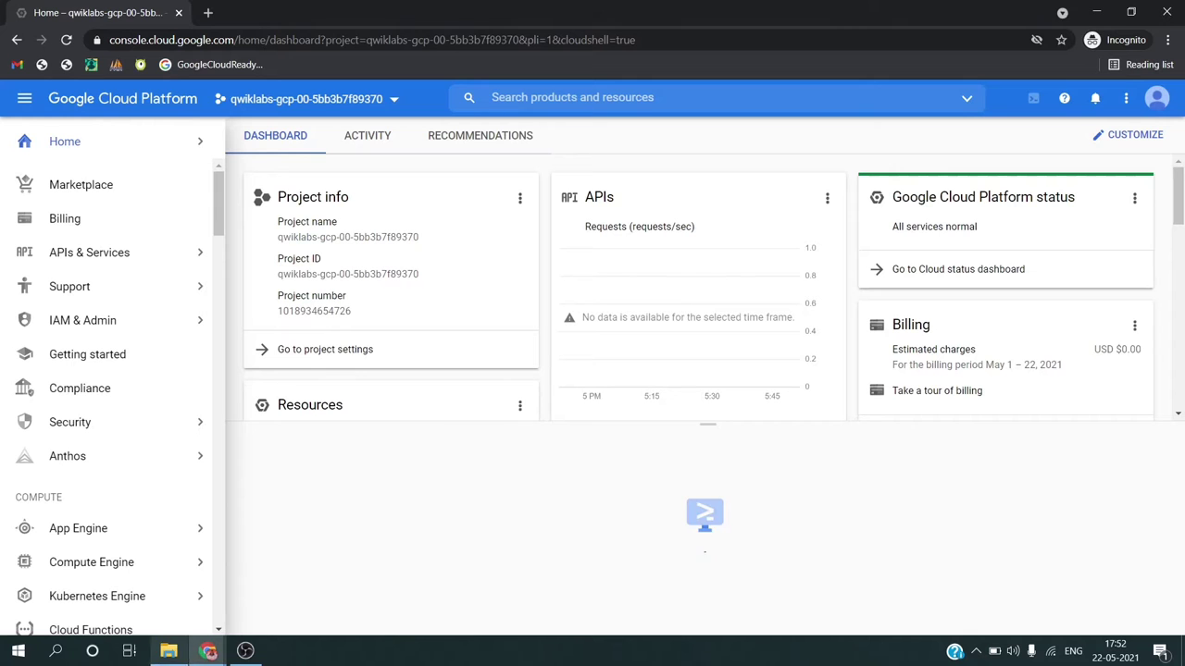
pyautogui.rightClick(176, 638)
pyautogui.click(304, 607)
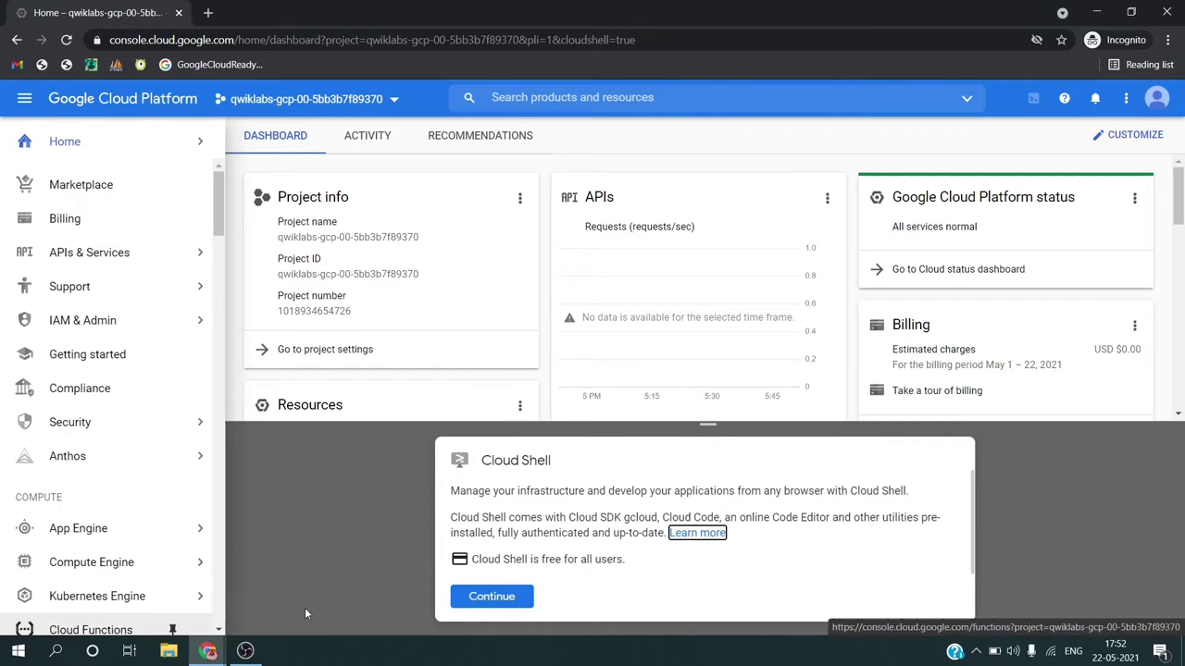
pyautogui.click(489, 597)
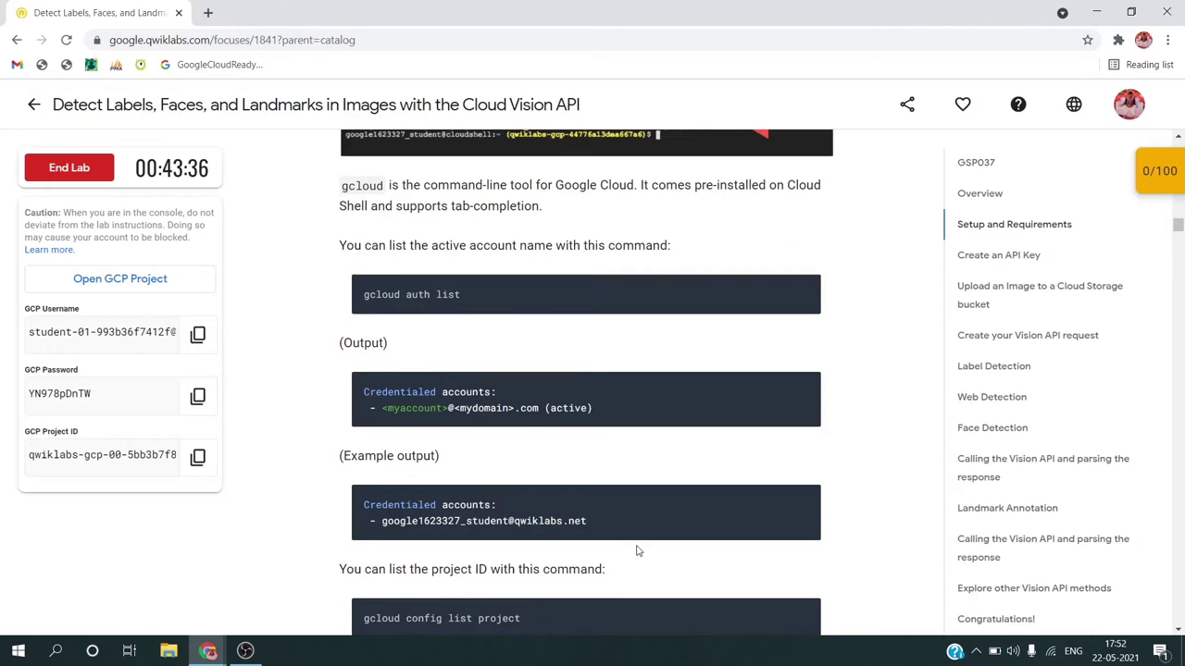
# Step: Run gcloud auth list in Cloud Shell and authorize the credential request
pyautogui.scroll(-2, 608, 398)
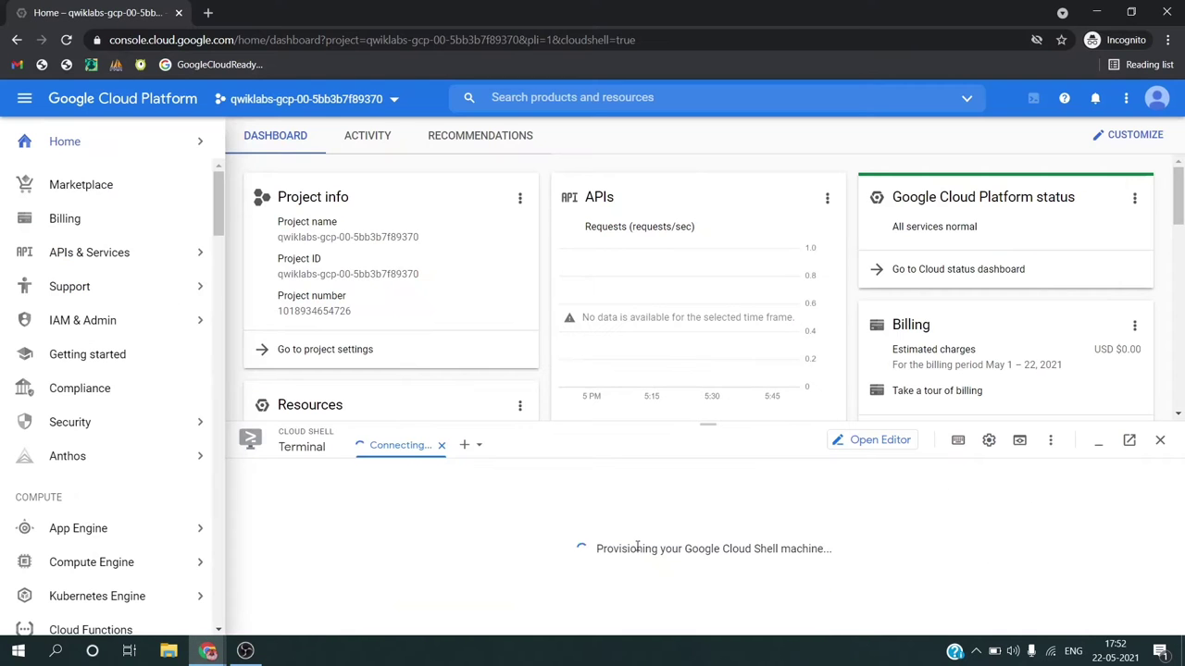
pyautogui.write('gcloud auth list')
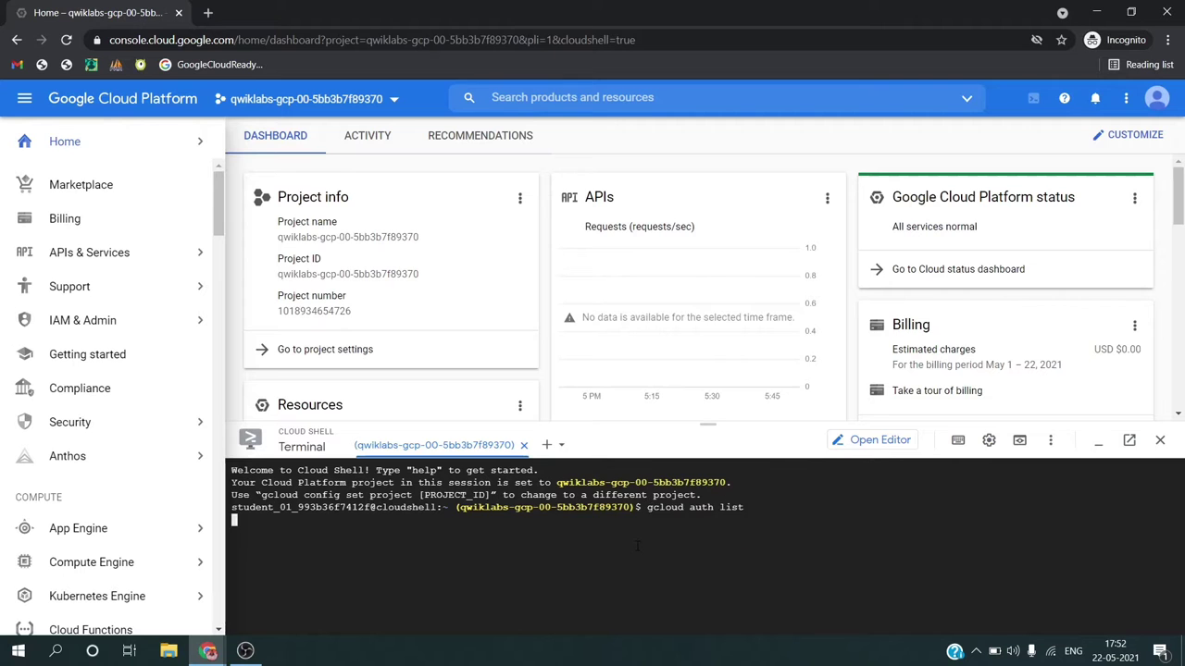
pyautogui.press('Return')
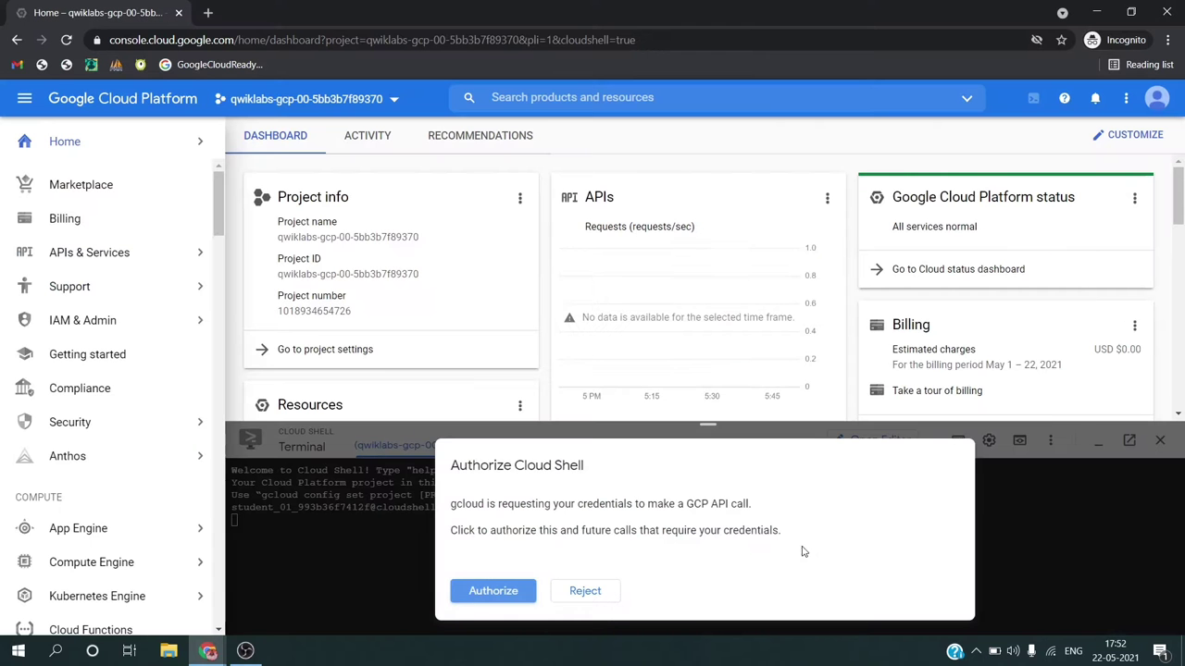
pyautogui.click(493, 591)
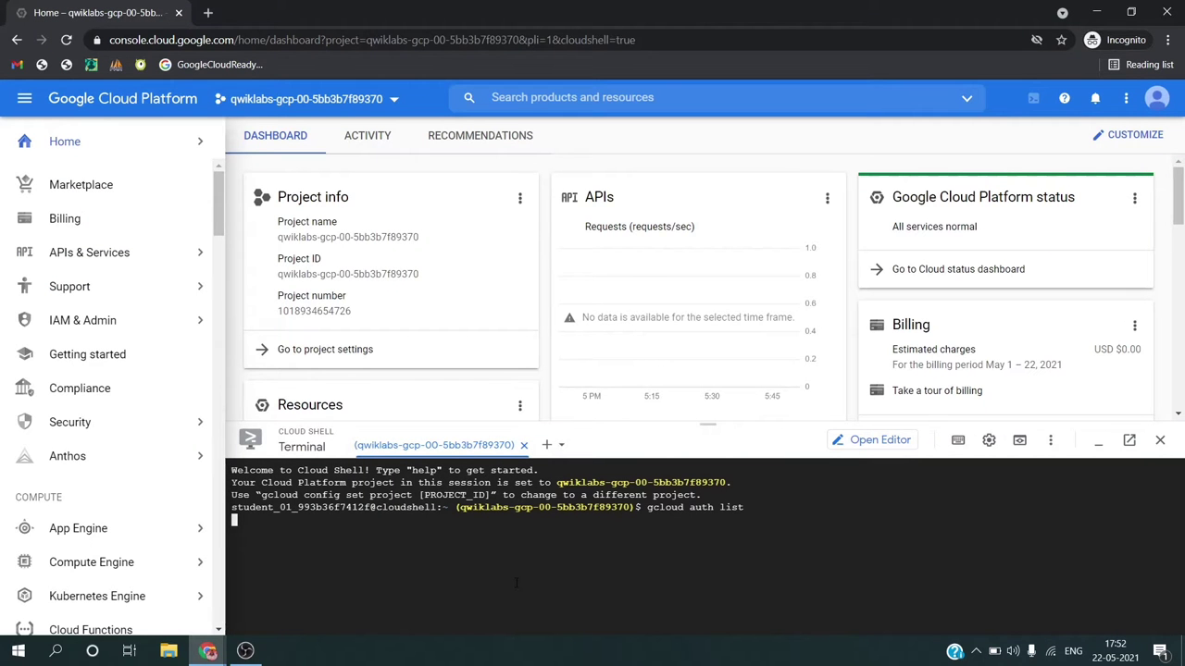
pyautogui.press('Up')
# Step: Consult the lab's API key instructions and open the project's Credentials page under APIs & Services
pyautogui.hotkey('alt', 'Tab')
pyautogui.scroll(-5, 518, 589)
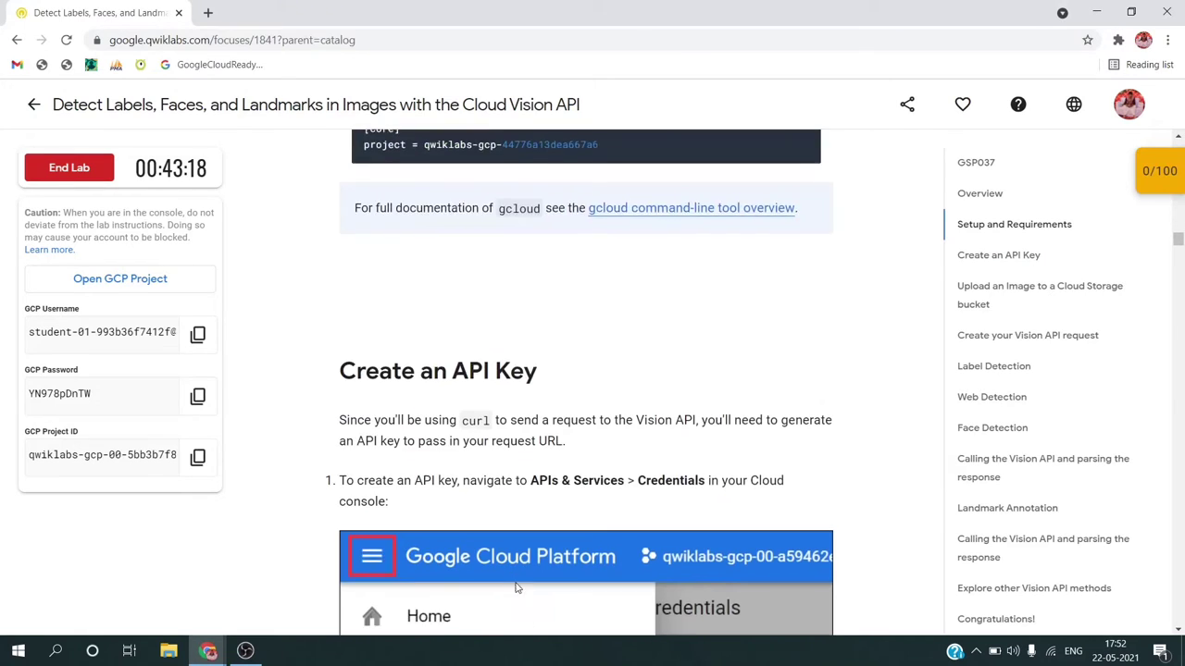
pyautogui.scroll(-5, 518, 589)
pyautogui.hotkey('alt', 'Tab')
pyautogui.moveTo(88, 253)
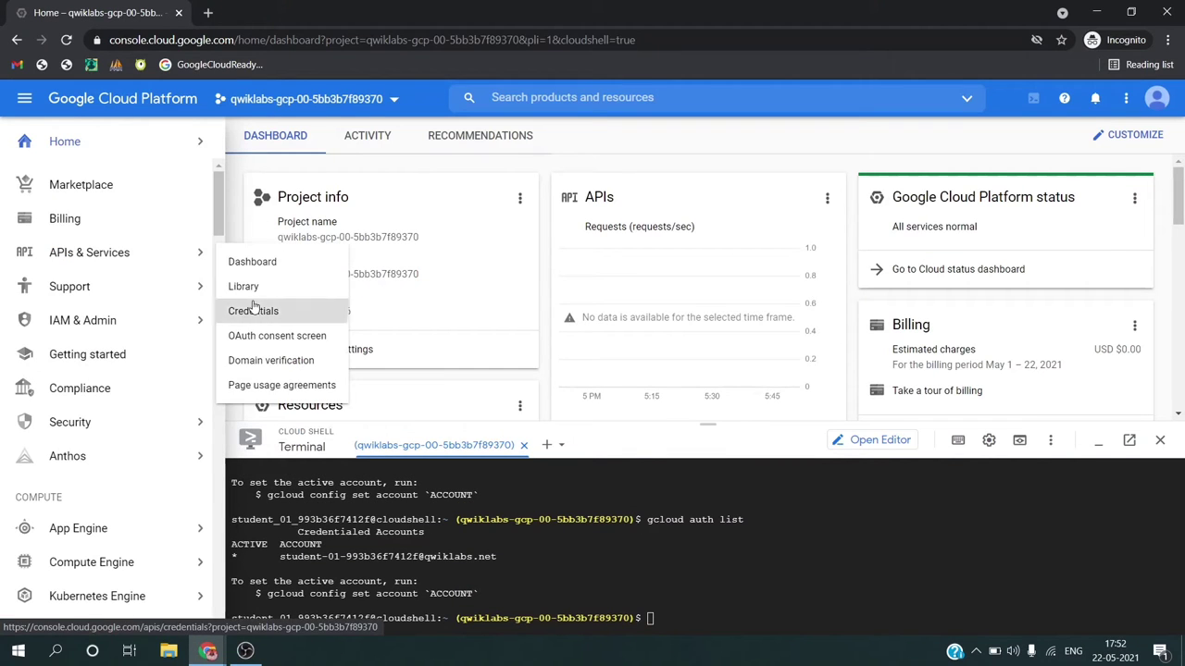
pyautogui.click(254, 310)
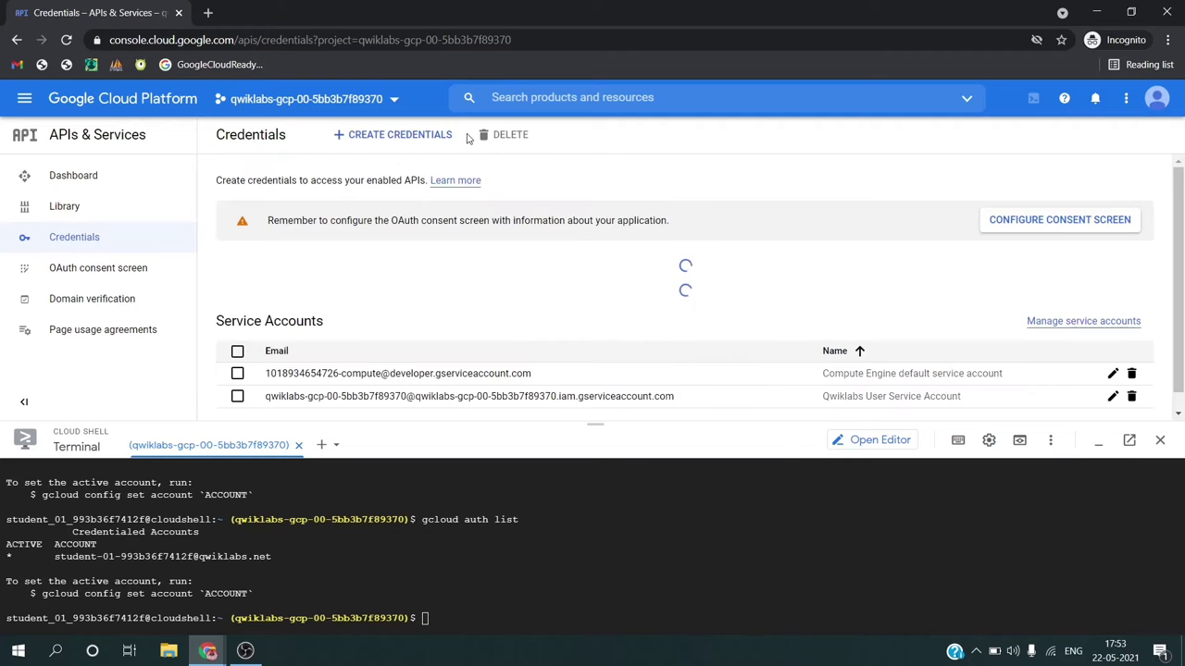
# Step: Create an API key credential, copy the key, and close its dialog
pyautogui.click(380, 135)
pyautogui.click(394, 172)
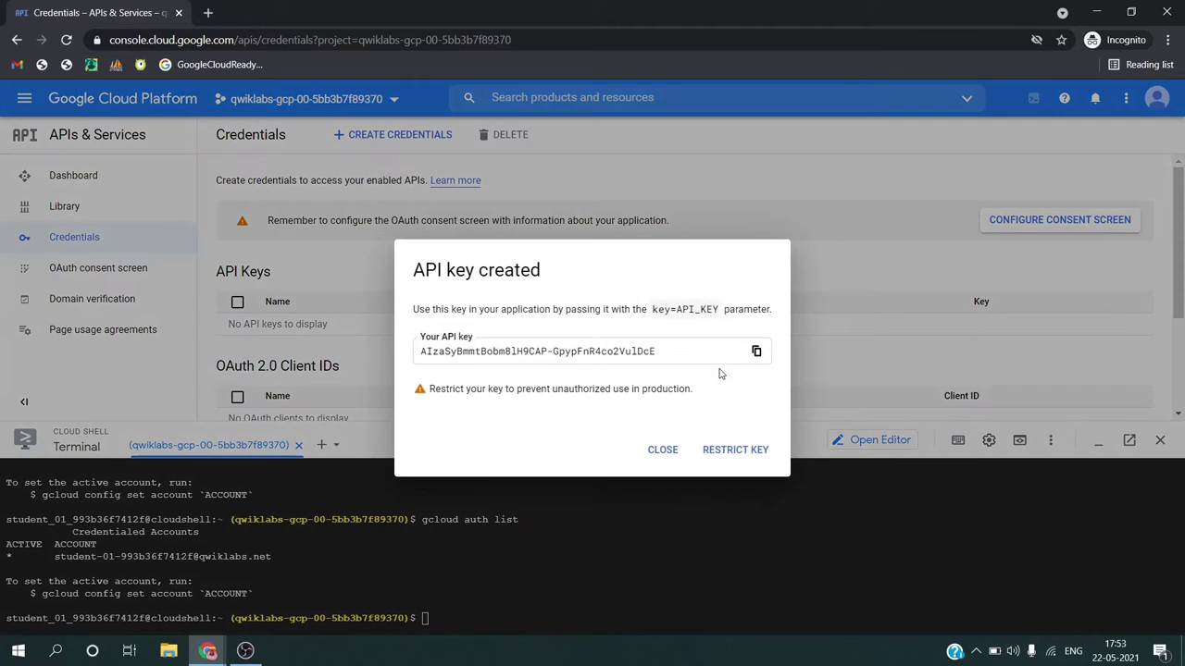
pyautogui.click(753, 348)
pyautogui.click(663, 450)
# Step: Switch to the Qwiklabs instructions and check progress for the Create an API Key task
pyautogui.hotkey('alt', 'Tab')
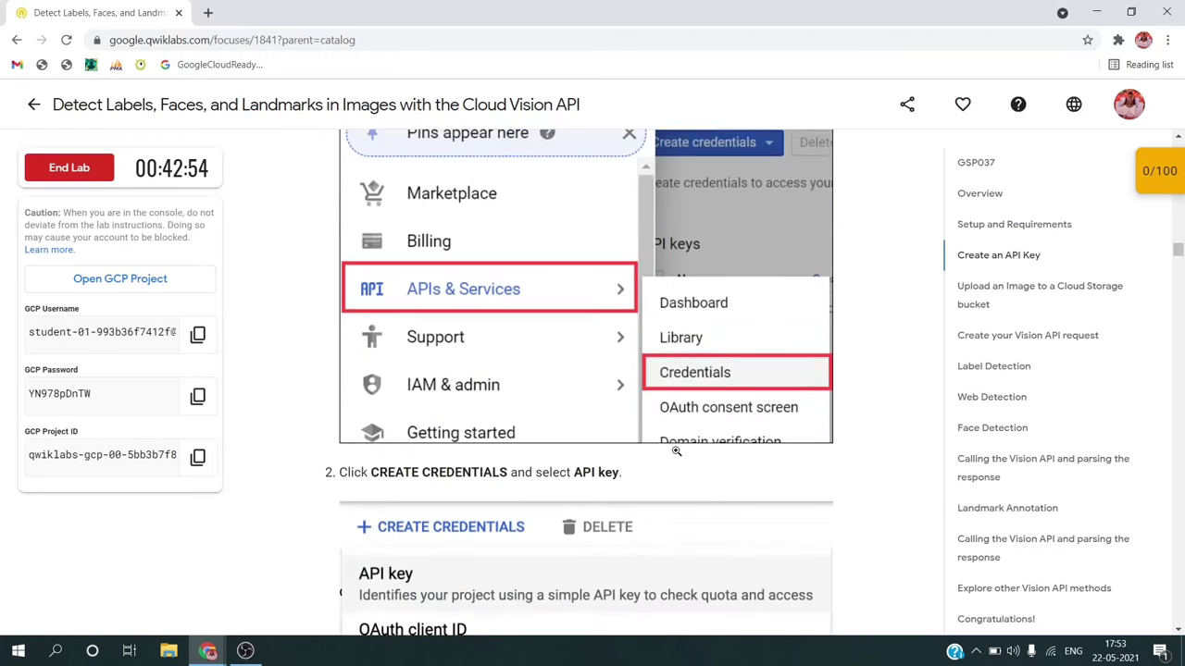
pyautogui.scroll(-7, 675, 451)
pyautogui.click(476, 424)
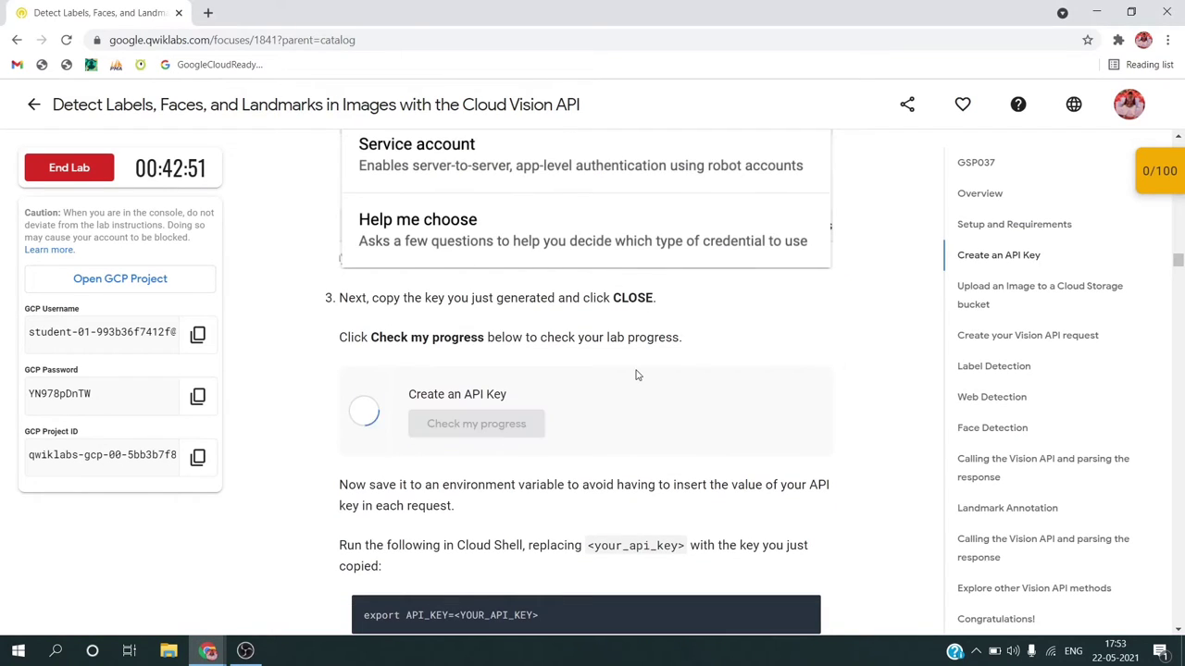
# Step: Run the lab's export command in Cloud Shell to set API_KEY, replacing the placeholder with the copied API key
pyautogui.scroll(-3, 636, 375)
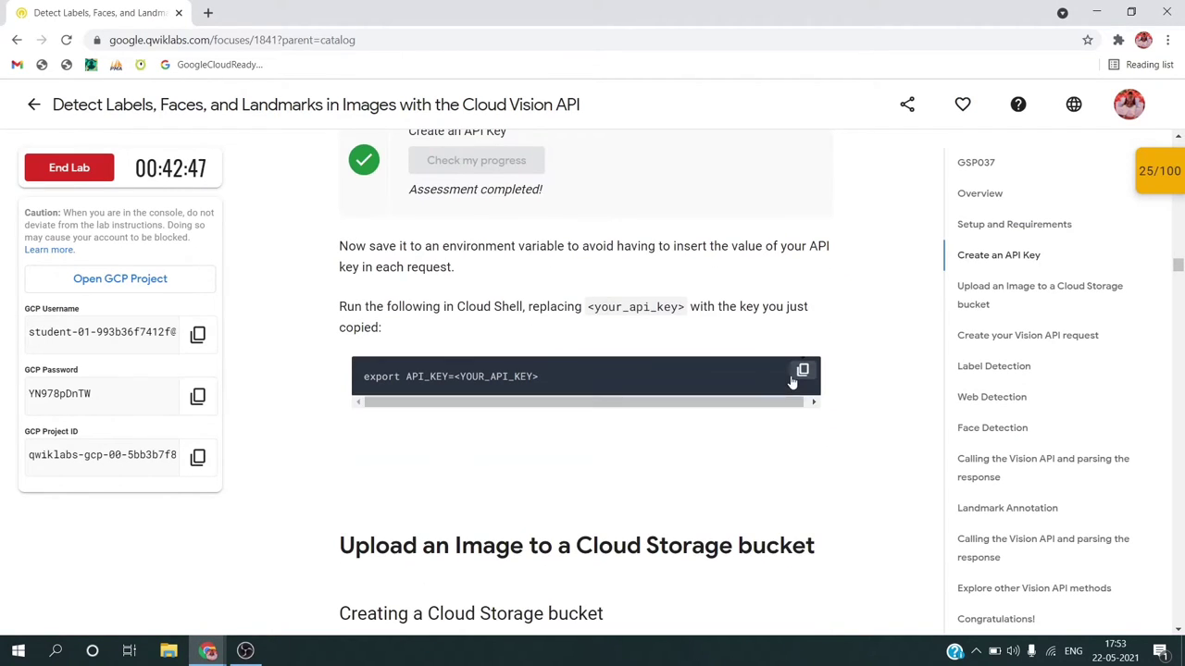
pyautogui.hotkey('alt', 'Tab')
pyautogui.hotkey('ctrl', 'v')
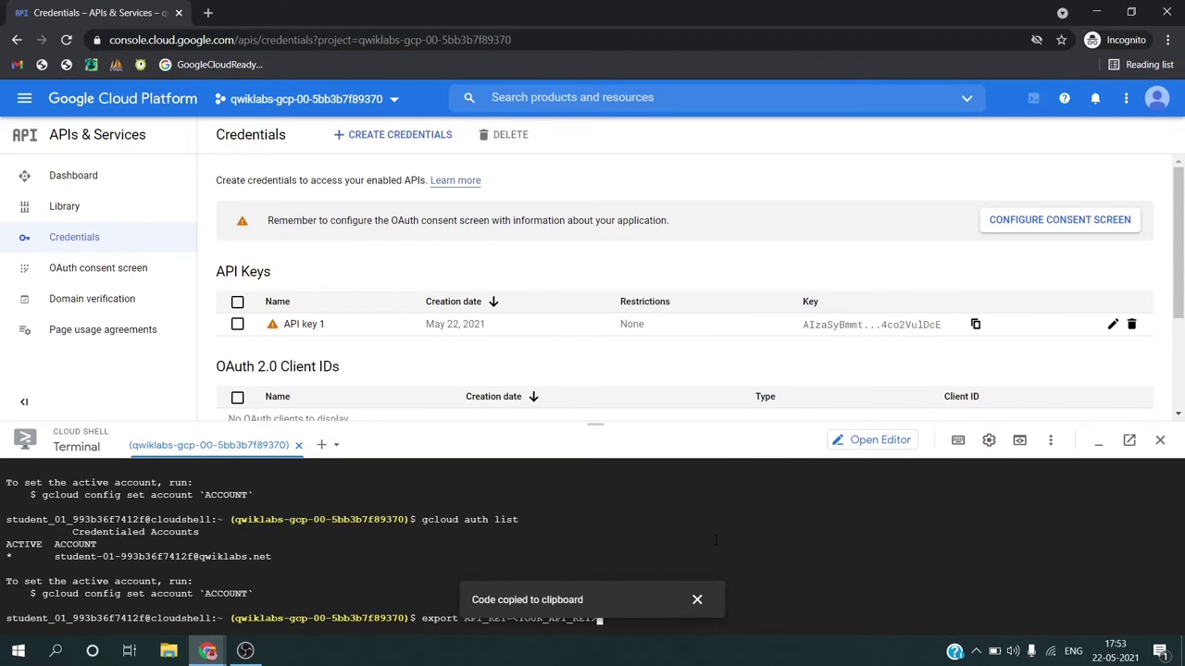
pyautogui.press('BackSpace')
pyautogui.press('BackSpace')
pyautogui.click(697, 600)
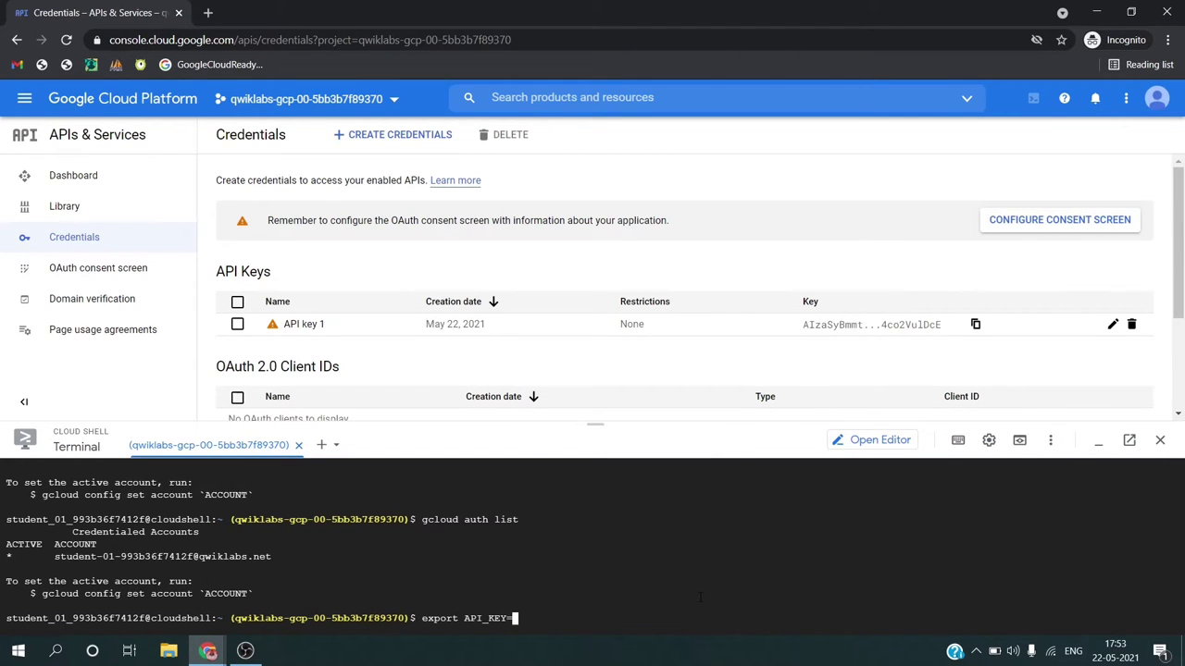
pyautogui.press('super+v')
pyautogui.click(665, 437)
pyautogui.hotkey('alt', 'Tab')
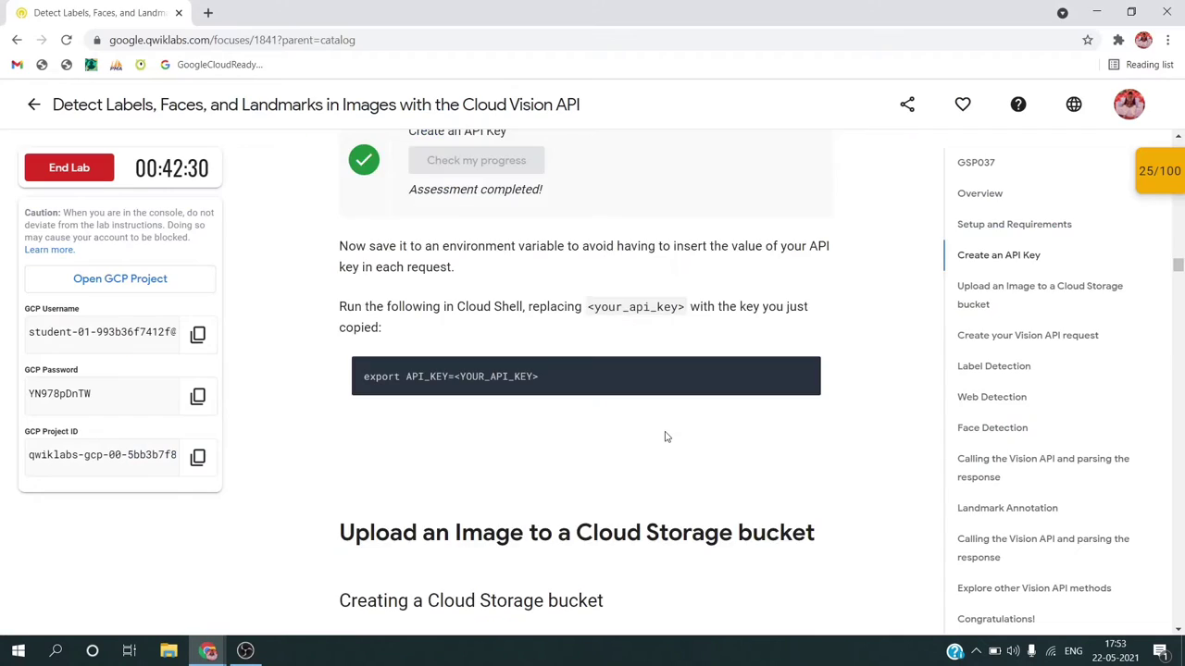
pyautogui.scroll(-5, 666, 437)
pyautogui.hotkey('alt', 'Tab')
pyautogui.press('Return')
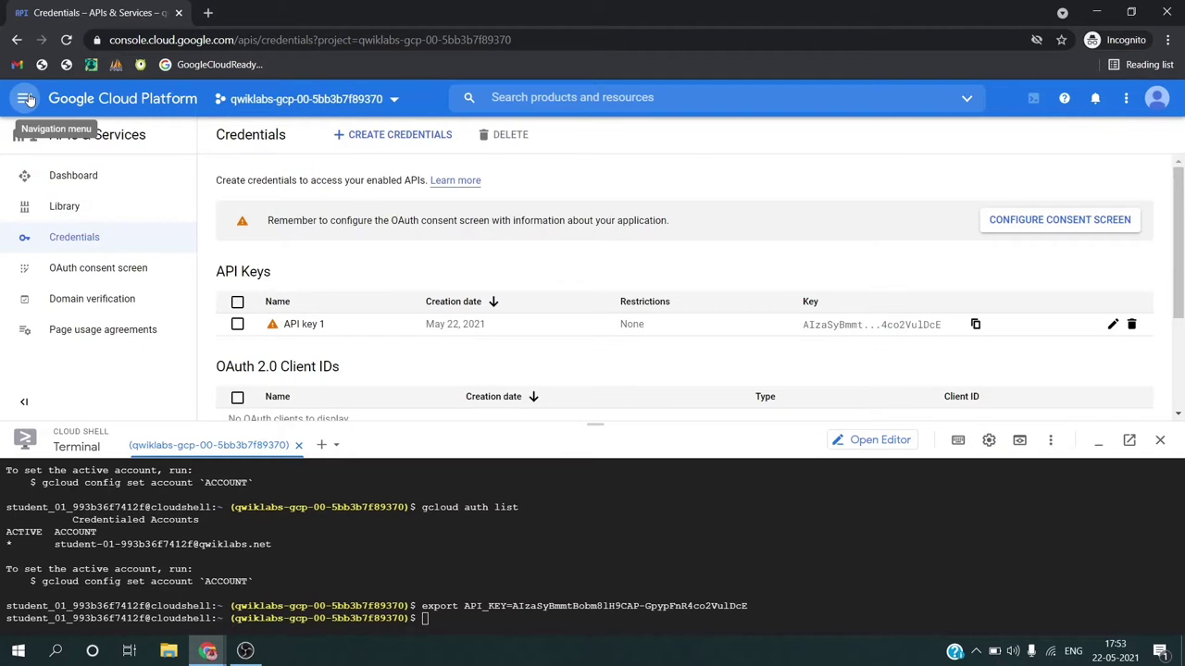
# Step: Open the Cloud Storage browser and start creating a new bucket
pyautogui.click(25, 98)
pyautogui.scroll(-5, 176, 421)
pyautogui.moveTo(172, 427)
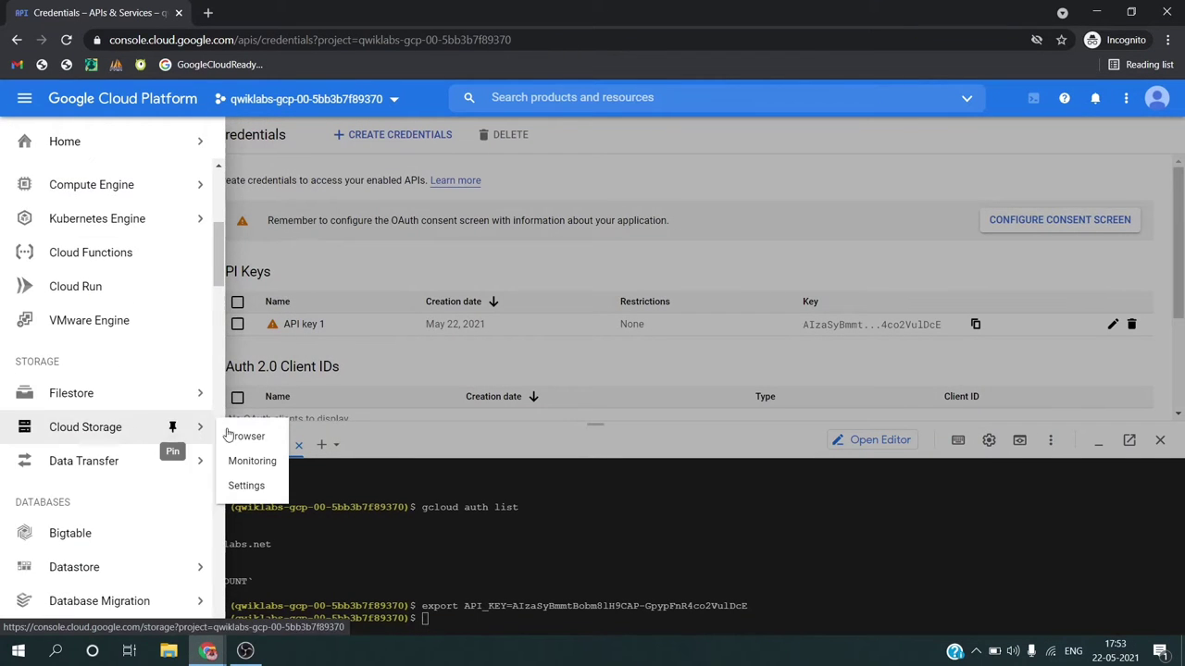
pyautogui.click(231, 436)
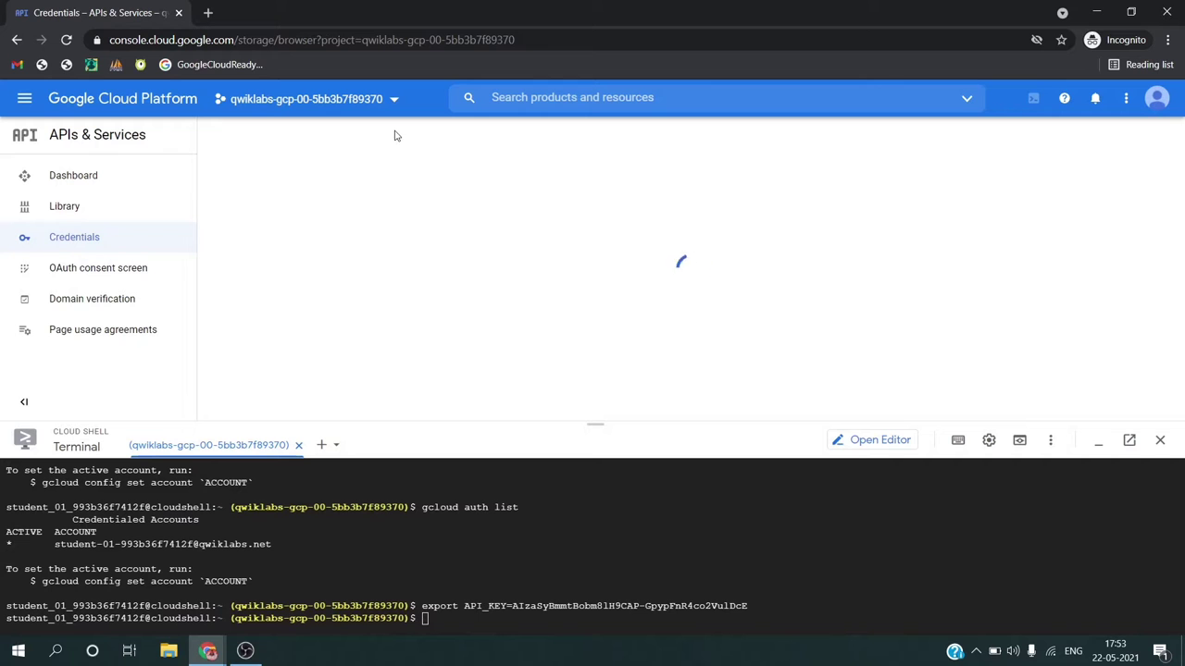
pyautogui.click(392, 130)
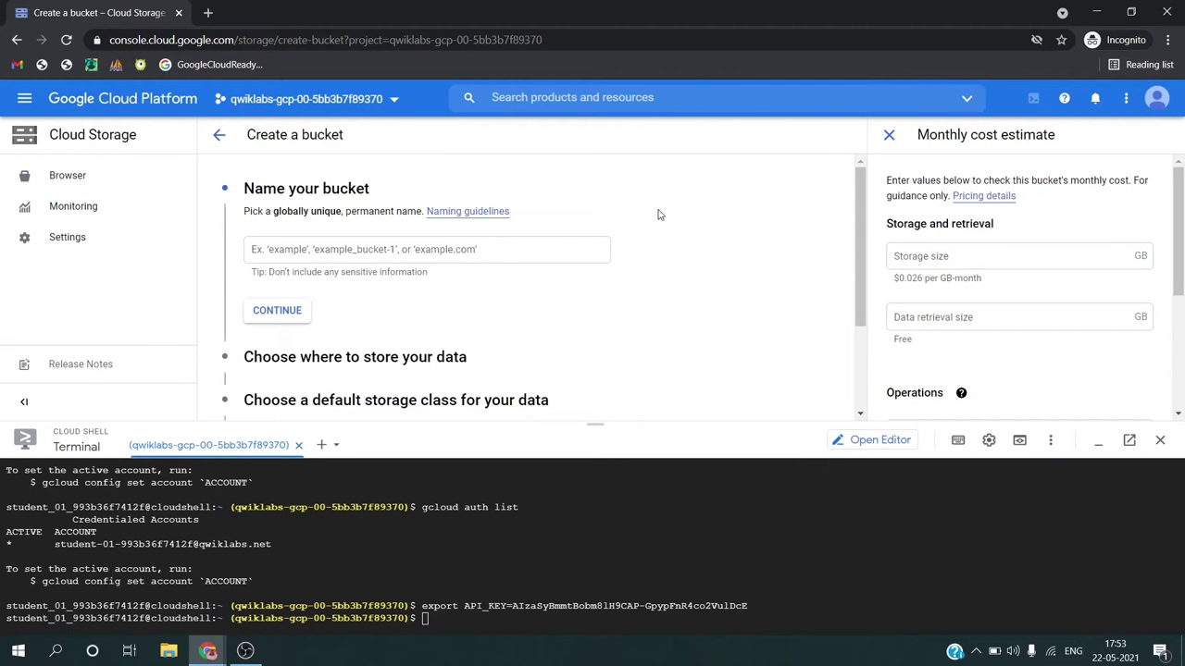
# Step: Name the bucket with the lab's project ID, qwiklabs-gcp-00-5bb3b7f89370, and create it with the default settings
pyautogui.click(503, 259)
pyautogui.hotkey('alt', 'Tab')
pyautogui.click(200, 461)
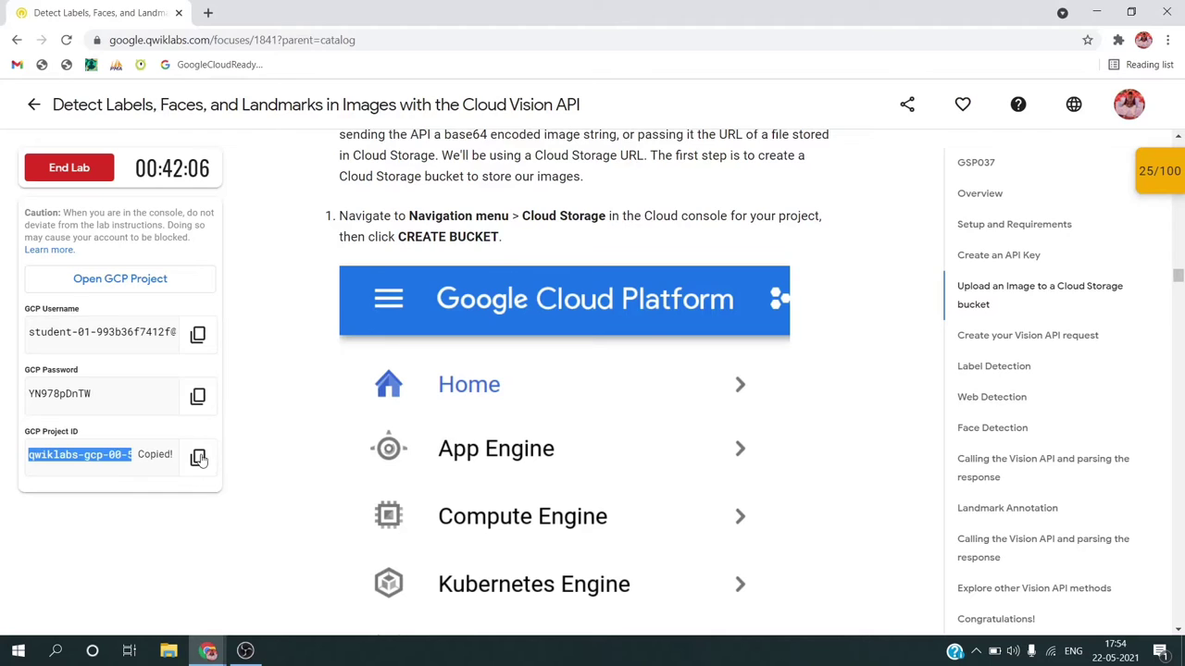
pyautogui.hotkey('alt', 'Tab')
pyautogui.hotkey('ctrl', 'v')
pyautogui.click(293, 318)
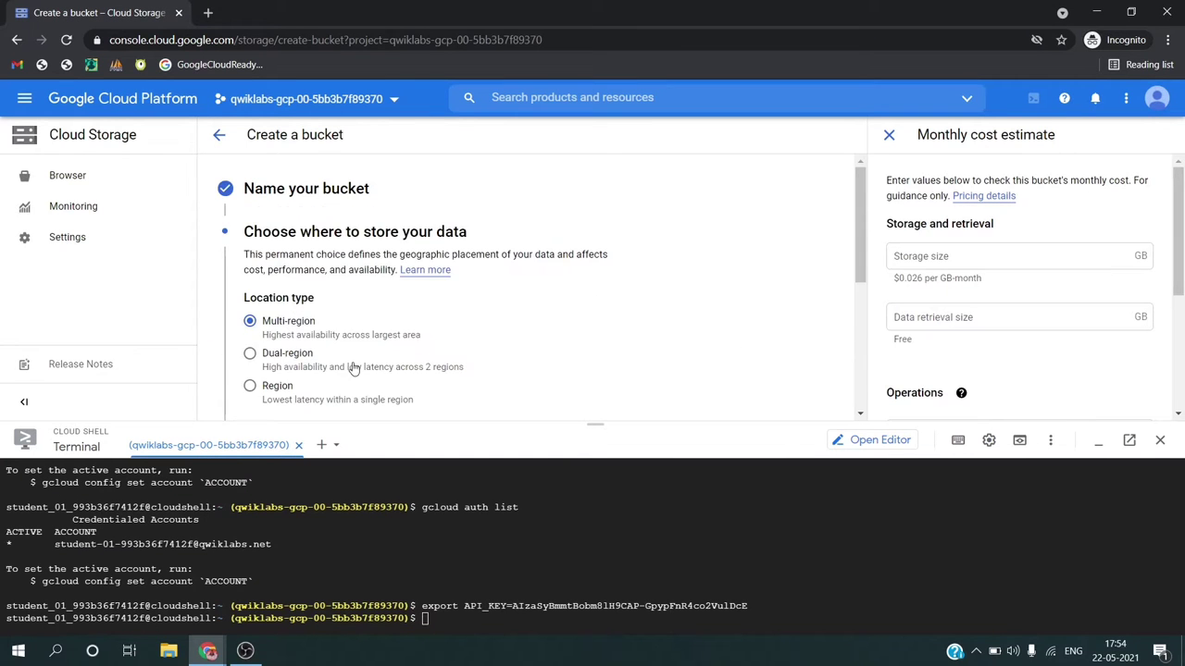
pyautogui.scroll(-5, 352, 369)
pyautogui.click(243, 389)
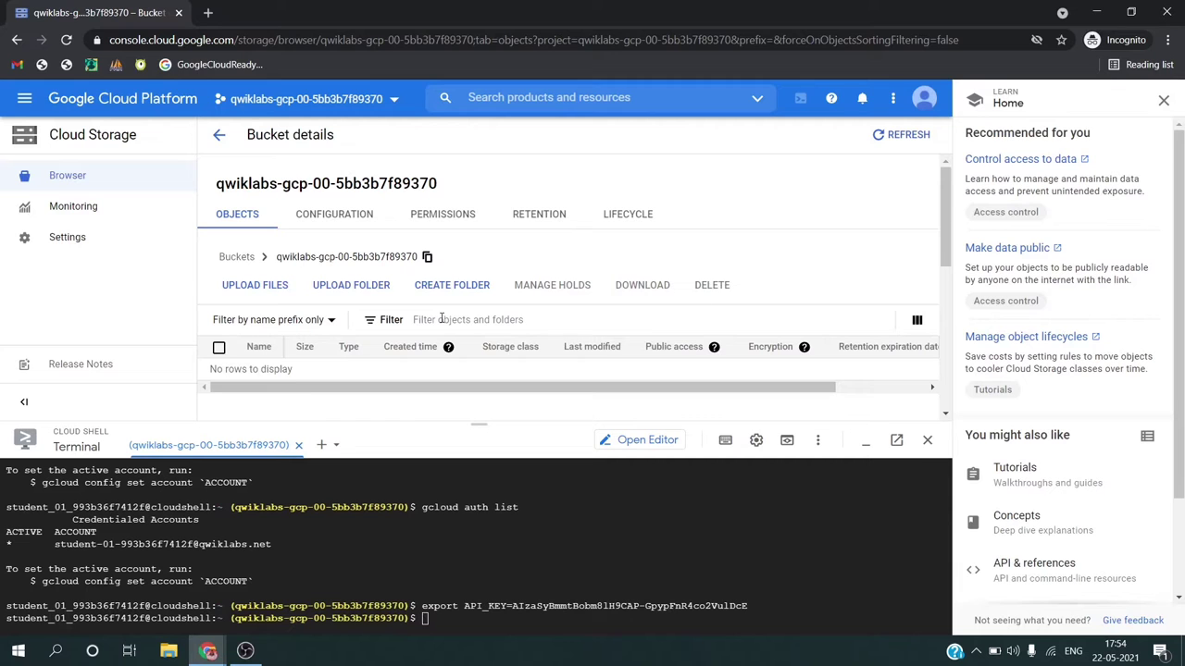
# Step: Consult the lab's bucket access instructions and change the new bucket's access control to Fine-grained in its configuration
pyautogui.hotkey('alt', 'Tab')
pyautogui.scroll(-8, 919, 356)
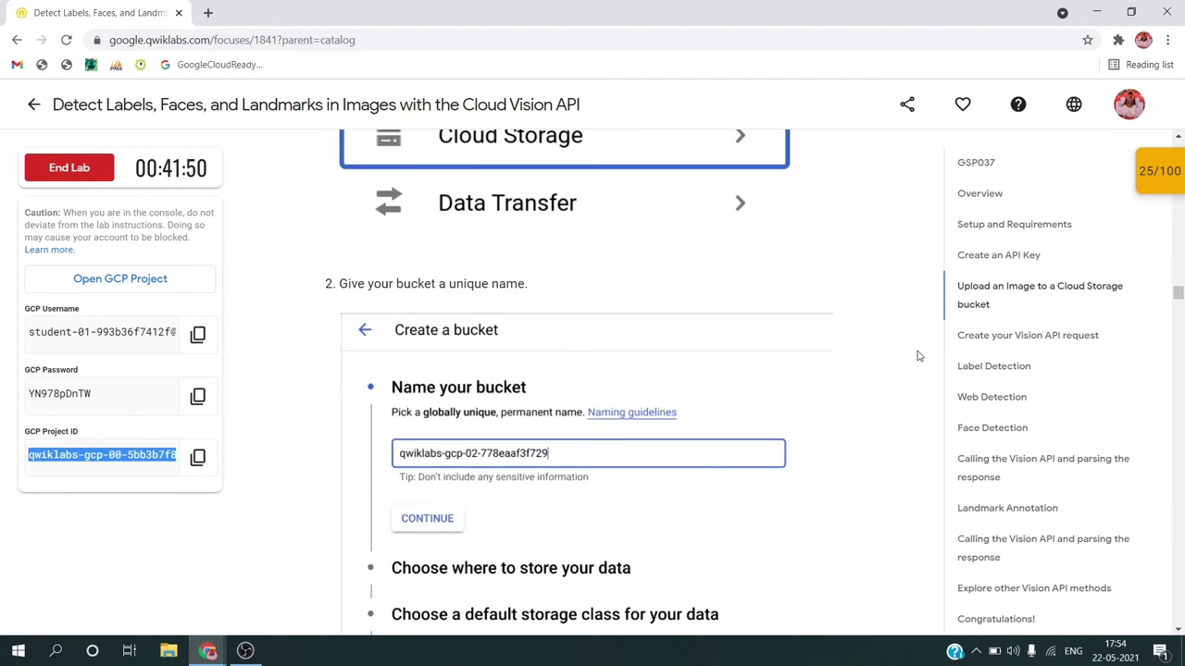
pyautogui.scroll(-5, 918, 356)
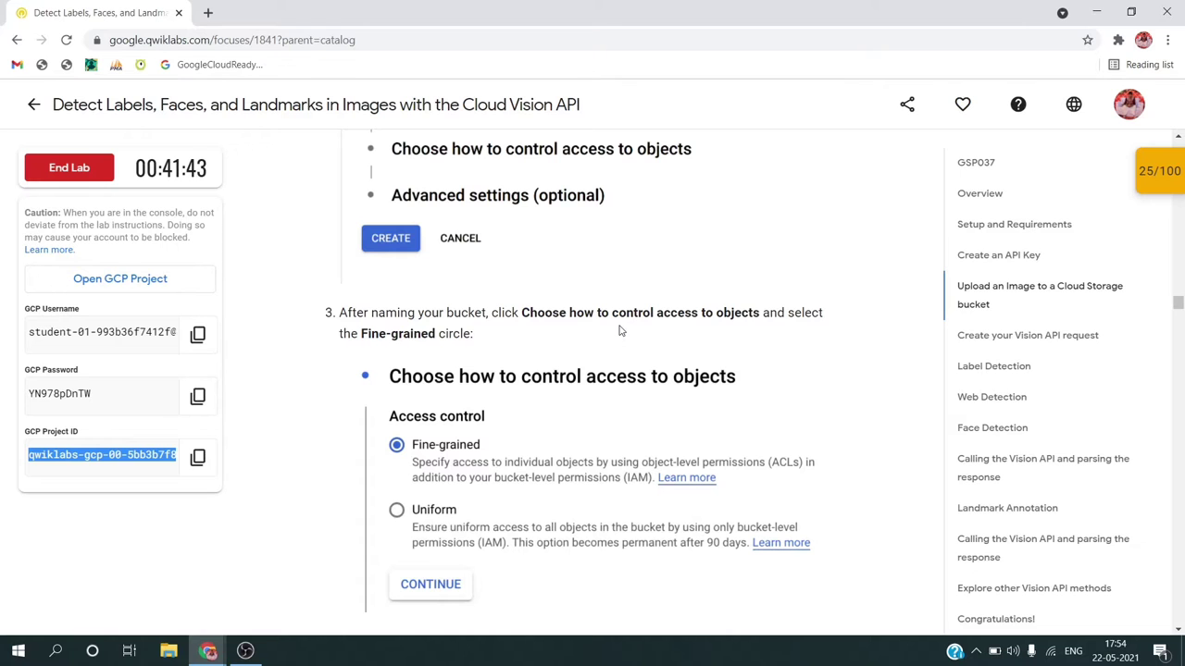
pyautogui.scroll(-1, 620, 329)
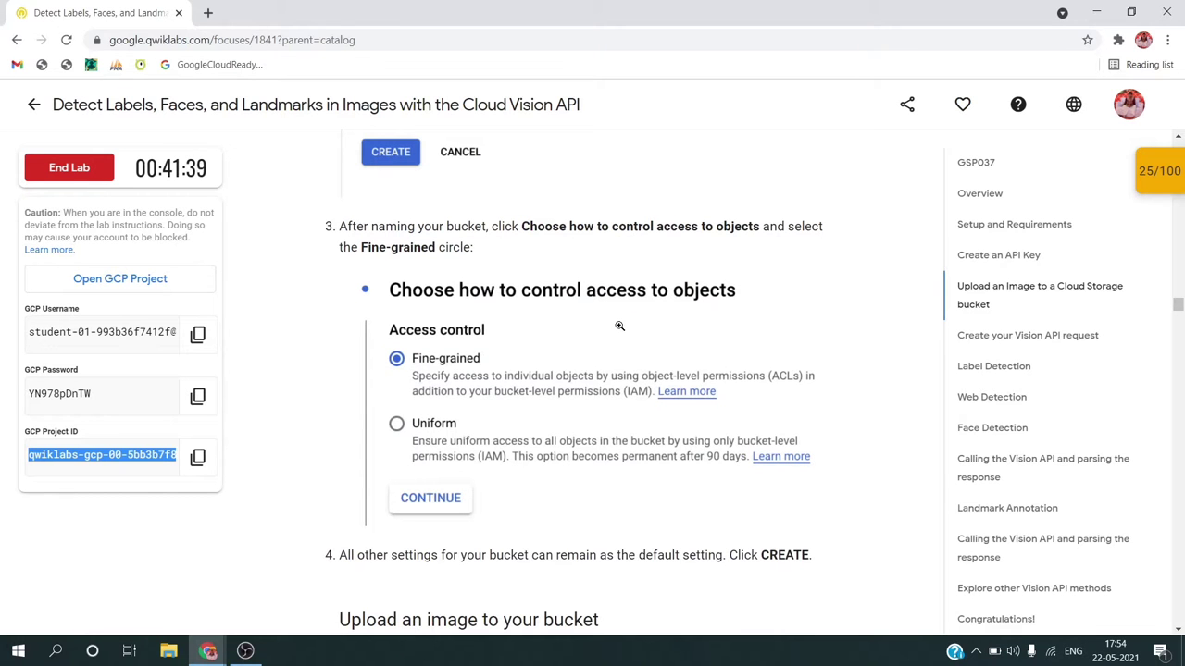
pyautogui.scroll(-1, 620, 326)
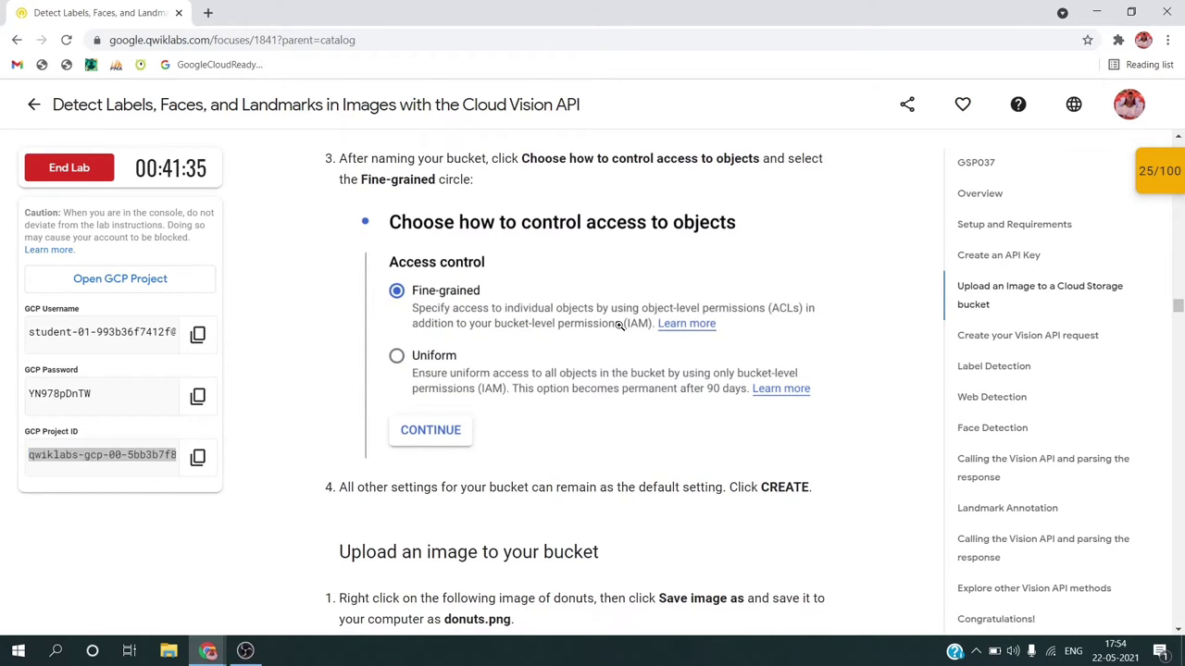
pyautogui.hotkey('alt', 'Tab')
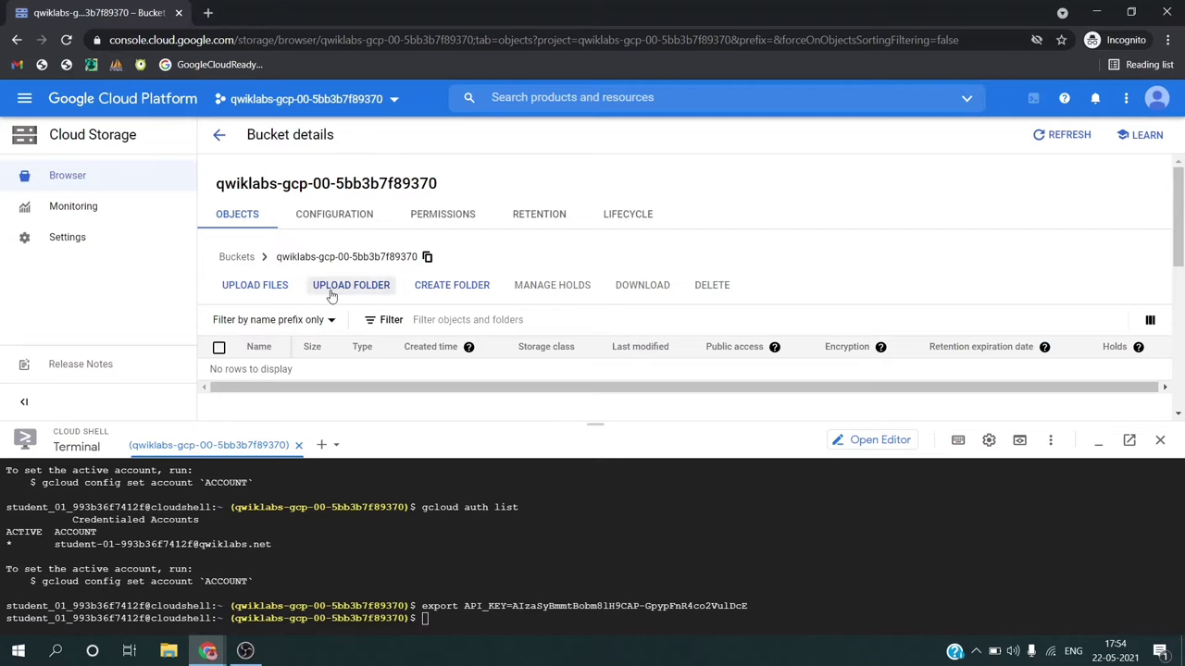
pyautogui.click(336, 223)
pyautogui.scroll(-2, 479, 296)
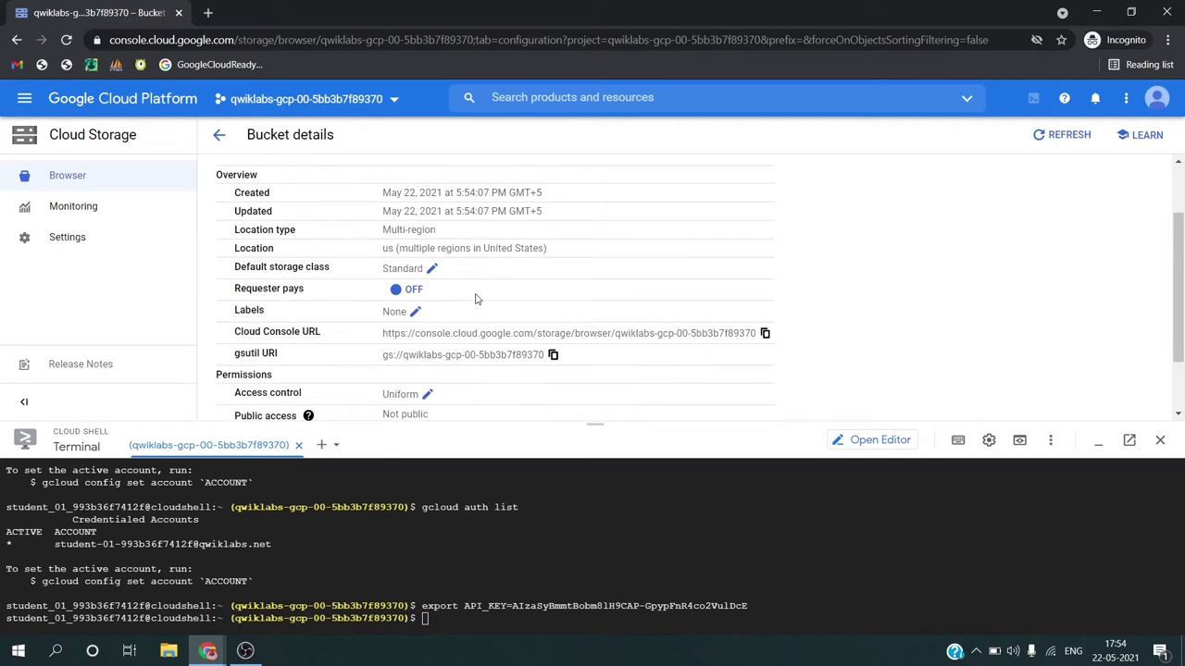
pyautogui.click(425, 345)
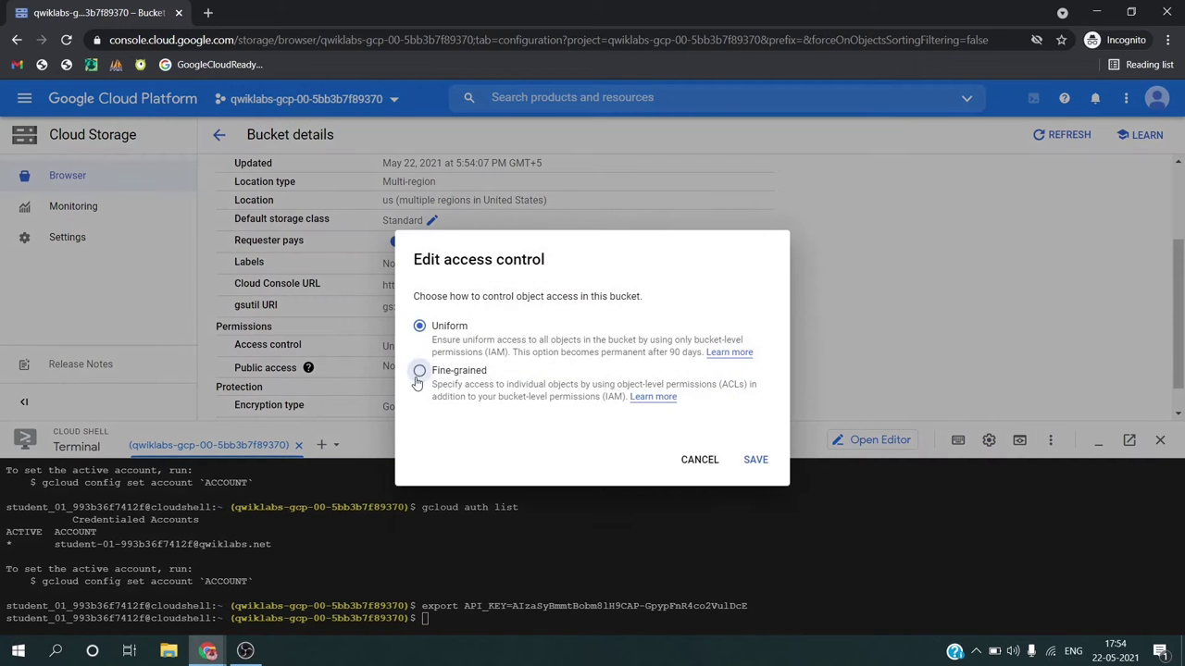
pyautogui.click(419, 370)
pyautogui.click(745, 497)
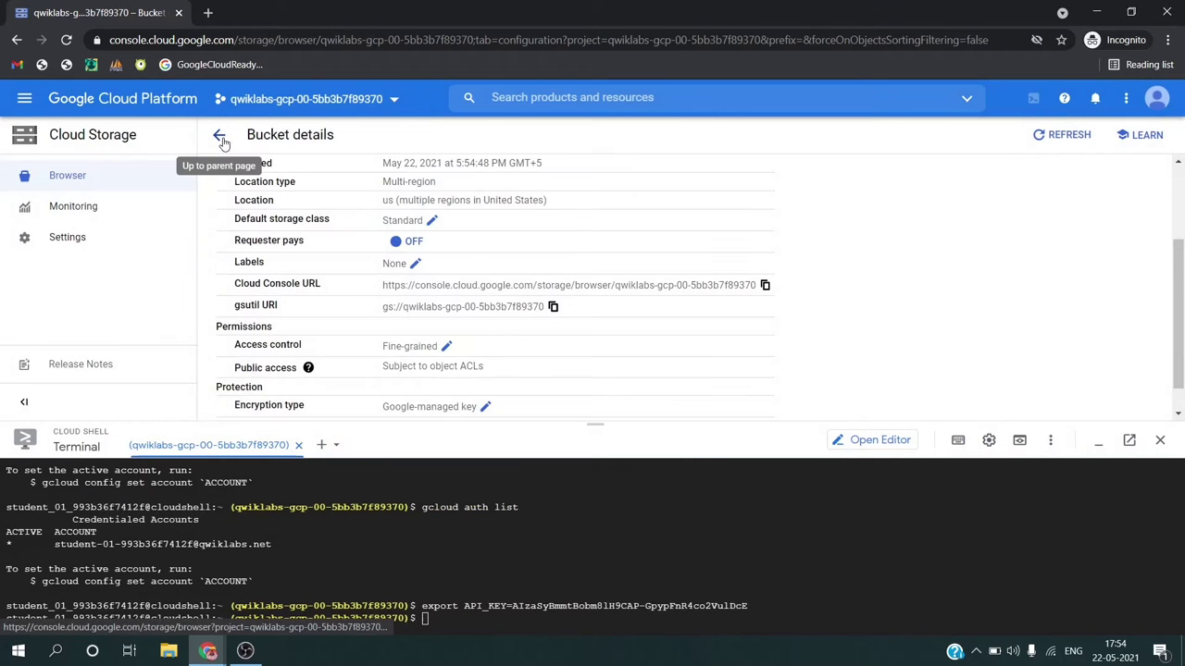
# Step: Return to the bucket list, switch to the lab instructions and save their donuts image to the computer
pyautogui.click(219, 134)
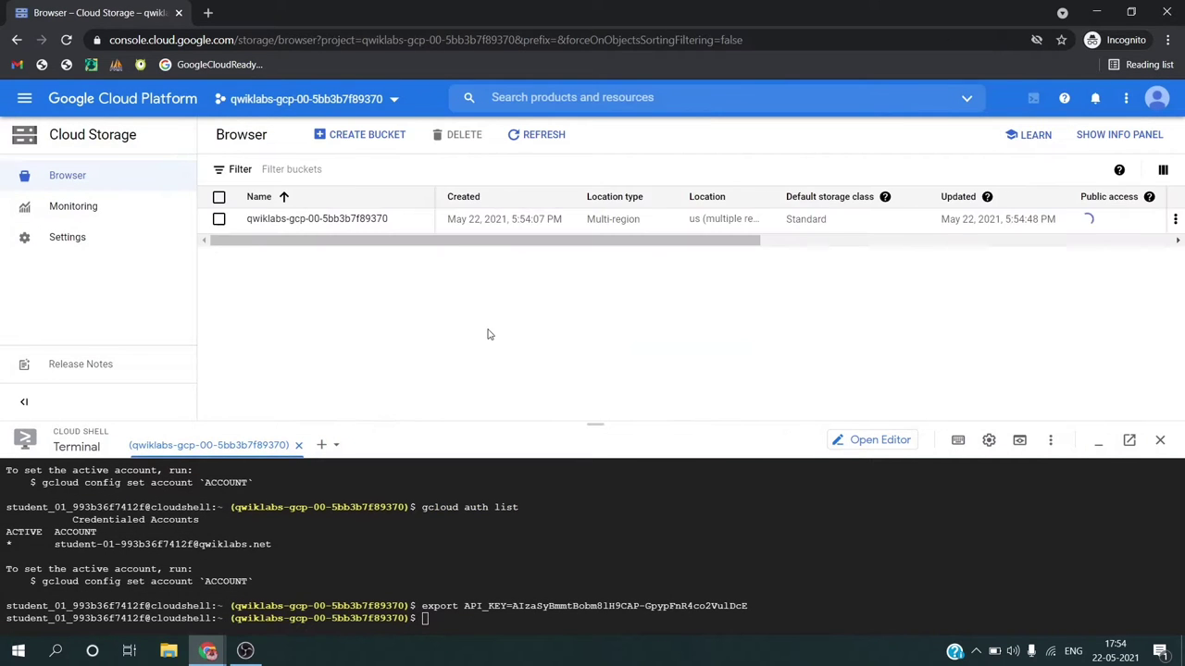
pyautogui.hotkey('alt', 'Tab')
pyautogui.scroll(-2, 490, 335)
pyautogui.rightClick(504, 481)
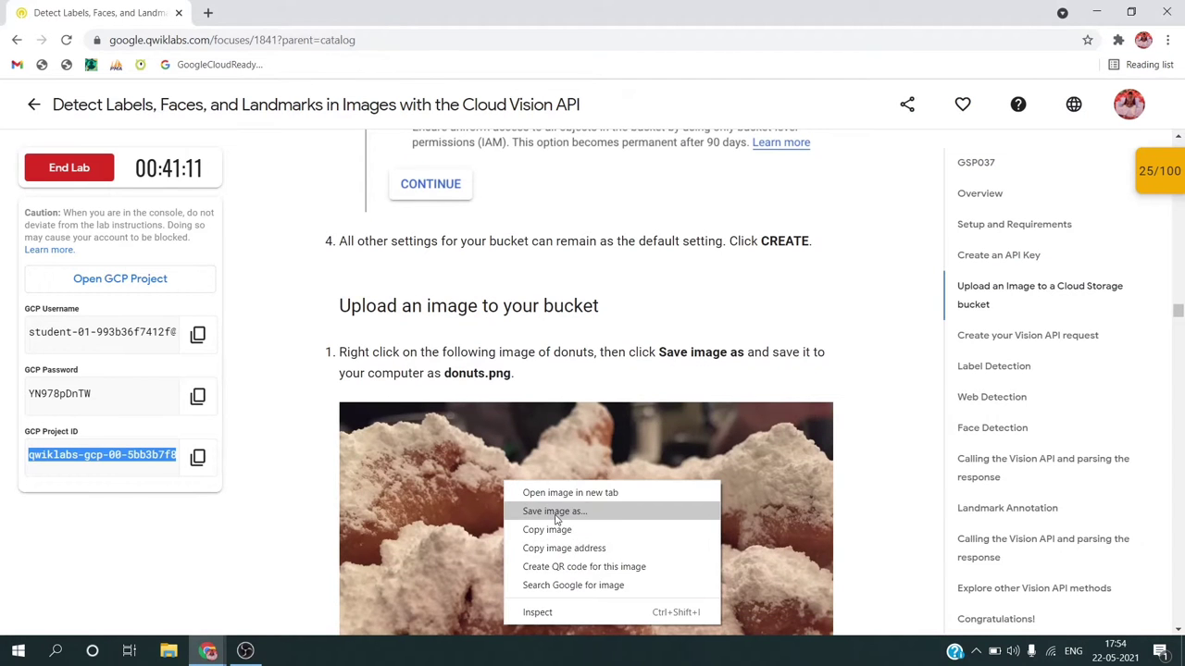
pyautogui.click(556, 519)
pyautogui.press('Return')
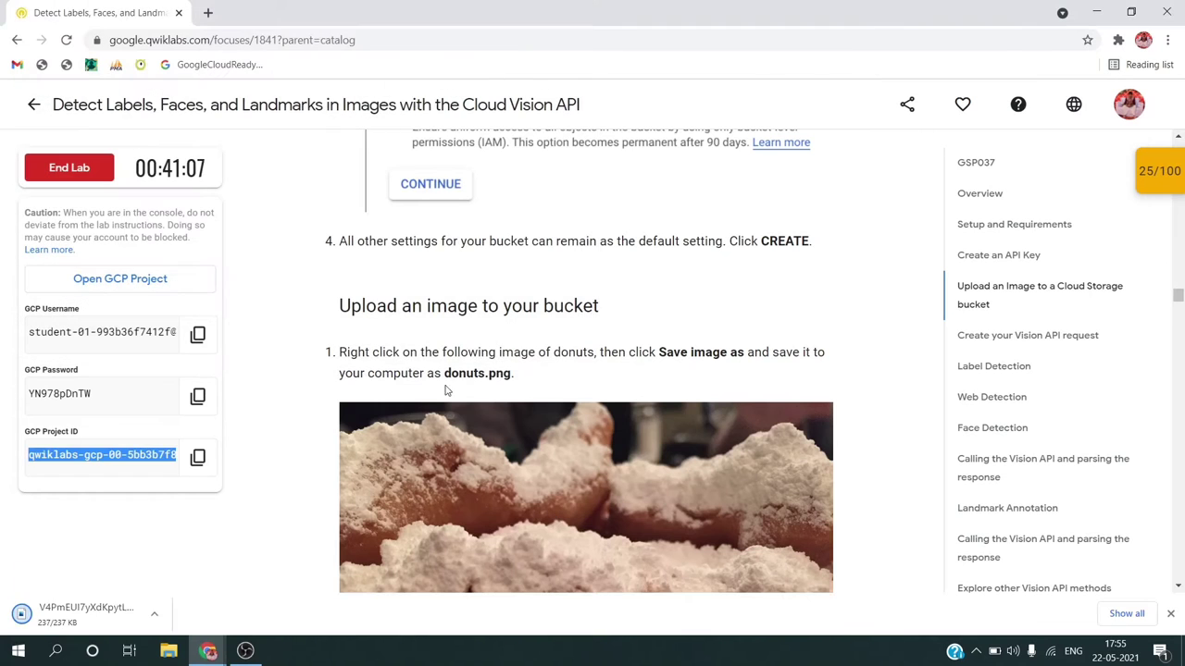
# Step: Copy the file name donuts.png from the lab and upload the downloaded image to the qwiklabs-gcp-00-5bb3b7f89370 bucket
pyautogui.moveTo(444, 373); pyautogui.dragTo(515, 374)
pyautogui.hotkey('alt', 'Tab')
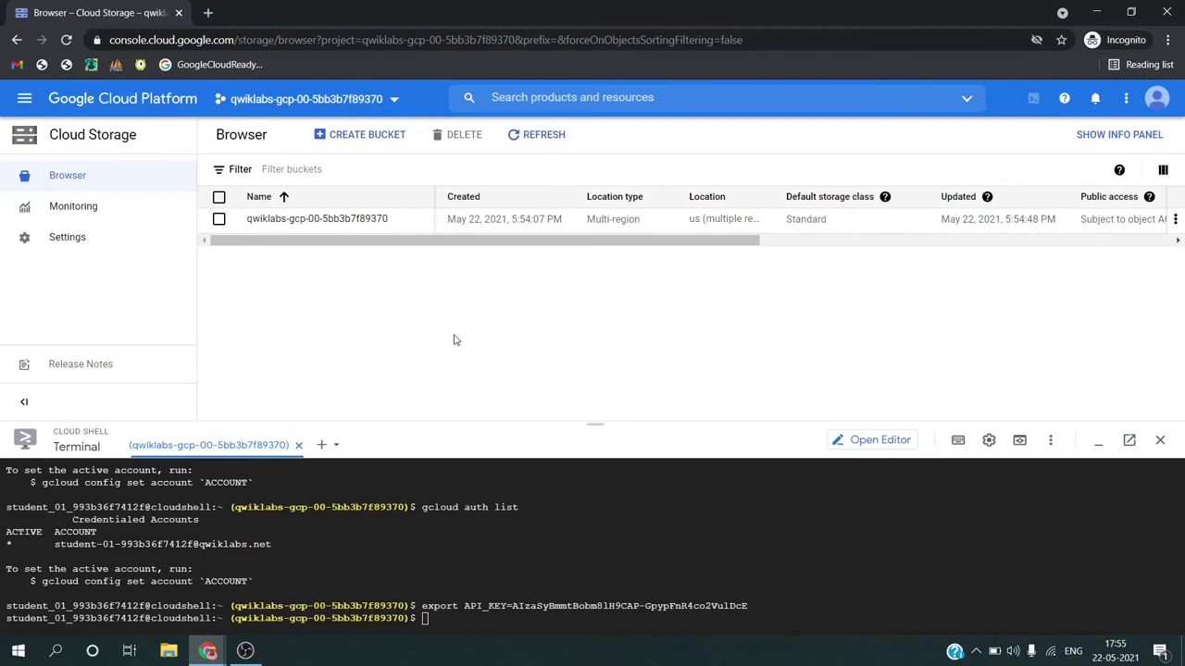
pyautogui.click(305, 221)
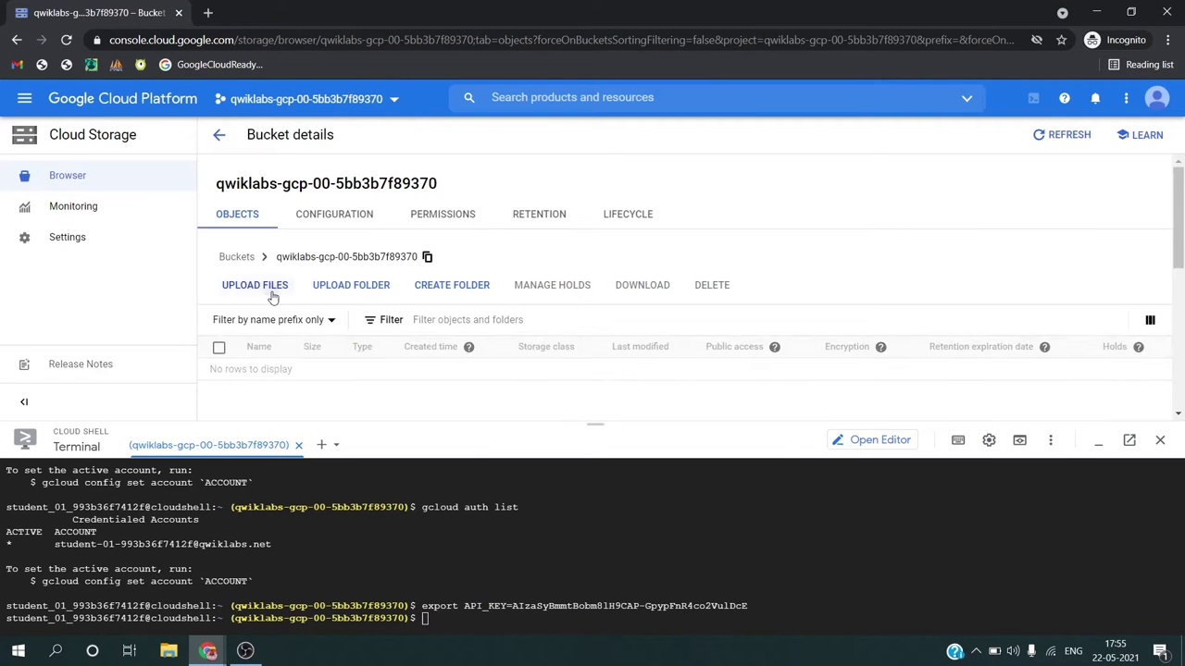
pyautogui.click(268, 287)
pyautogui.click(185, 127)
pyautogui.click(460, 343)
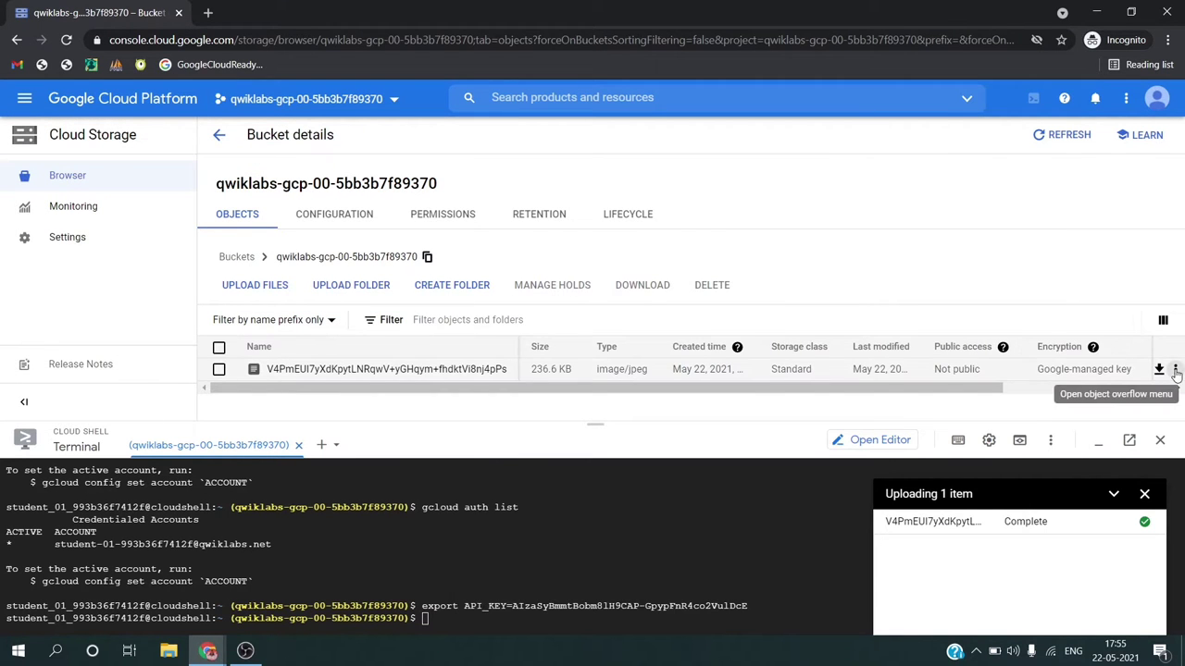
# Step: Rename the uploaded image object in the bucket to donuts.png
pyautogui.click(1176, 373)
pyautogui.click(1037, 280)
pyautogui.doubleClick(584, 345)
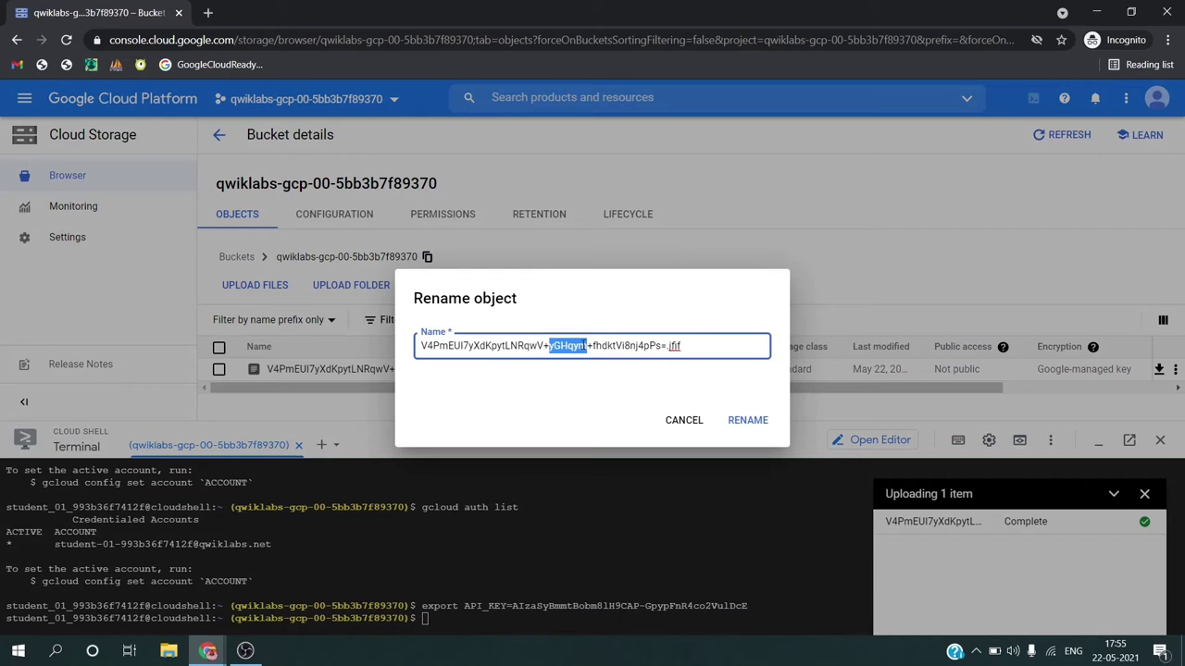
pyautogui.hotkey('ctrl', 'a')
pyautogui.write('donuts.png')
pyautogui.click(754, 419)
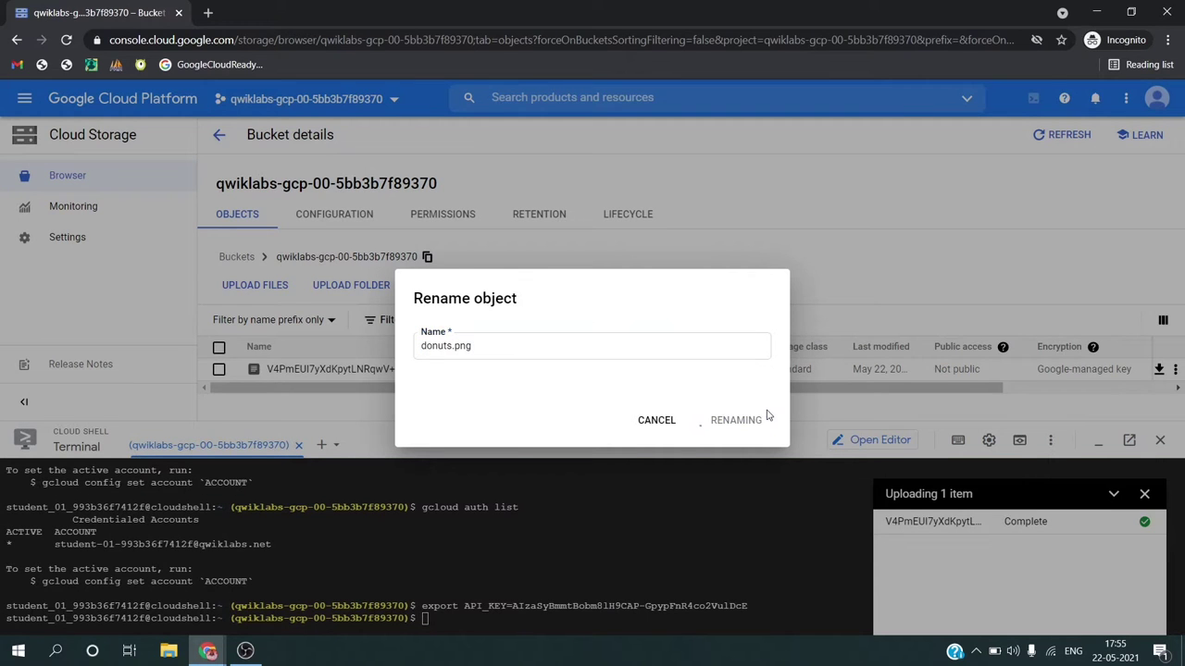
# Step: Consult the lab's permission instructions and save donuts.png permissions with entity Public, name allUsers and access Reader
pyautogui.hotkey('alt', 'Tab')
pyautogui.scroll(-5, 722, 410)
pyautogui.scroll(1, 633, 413)
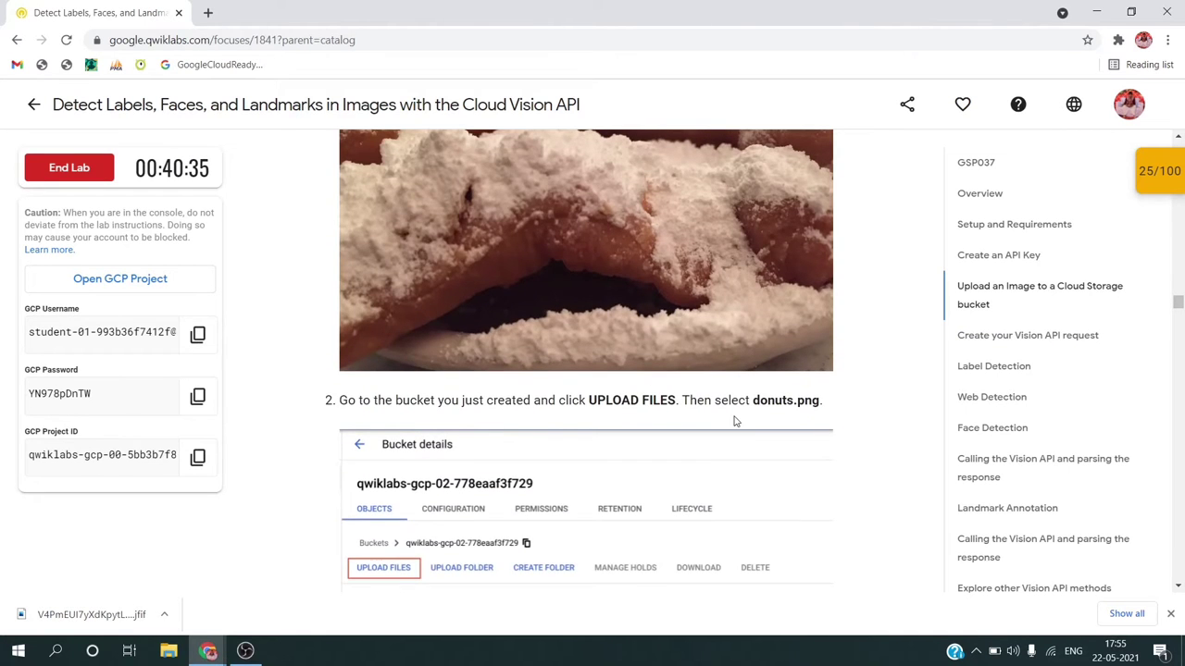
pyautogui.scroll(-8, 734, 421)
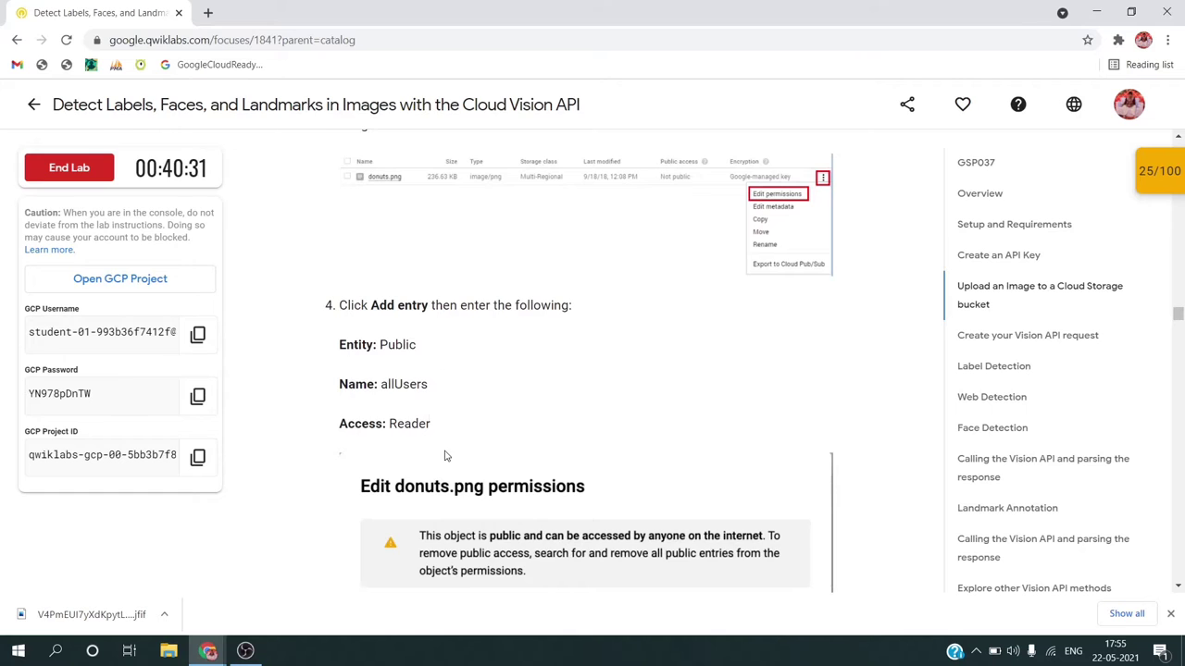
pyautogui.hotkey('alt', 'Tab')
pyautogui.click(1174, 369)
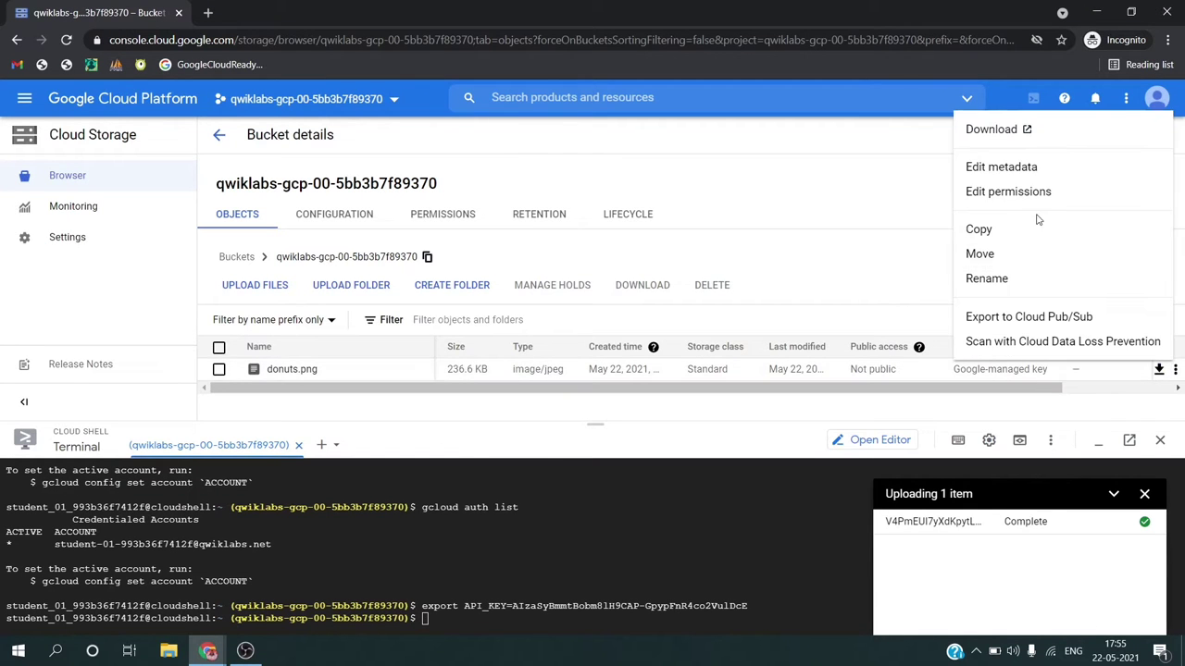
pyautogui.click(1014, 192)
pyautogui.click(482, 379)
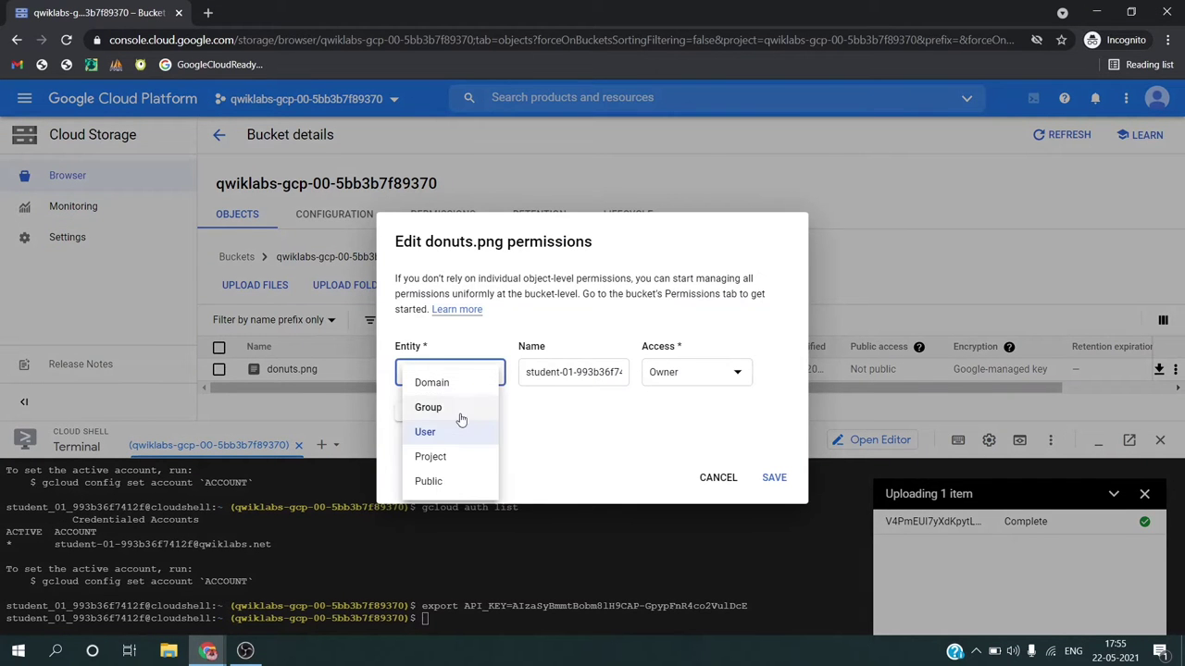
pyautogui.click(451, 481)
pyautogui.click(672, 409)
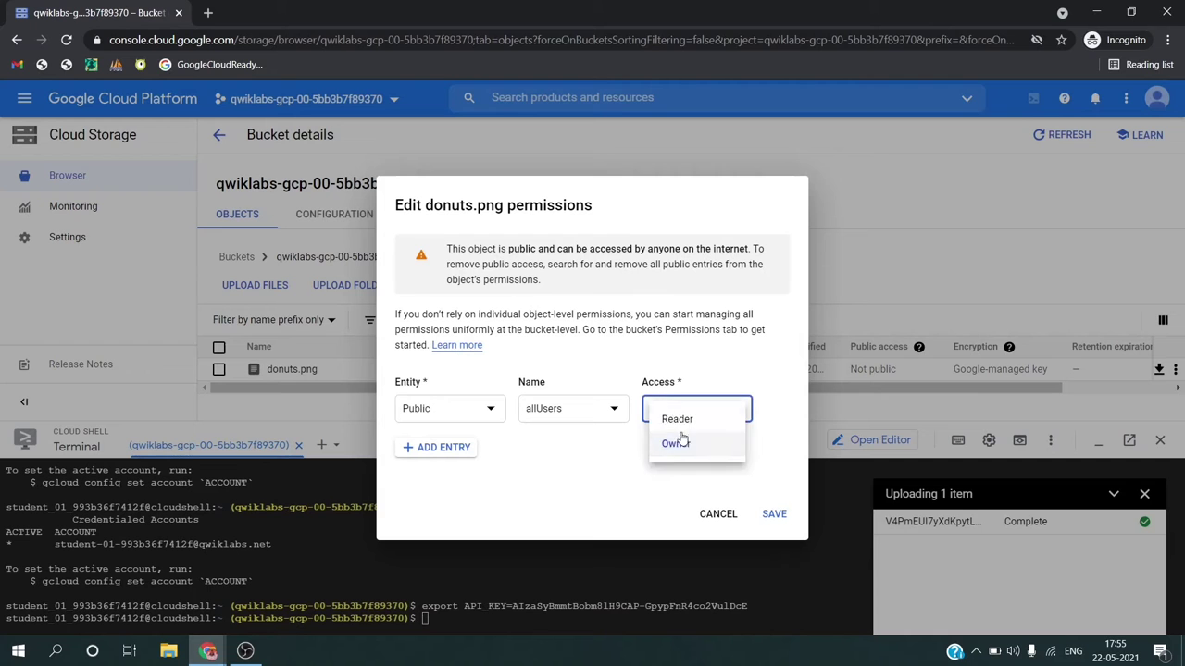
pyautogui.click(677, 421)
pyautogui.click(786, 518)
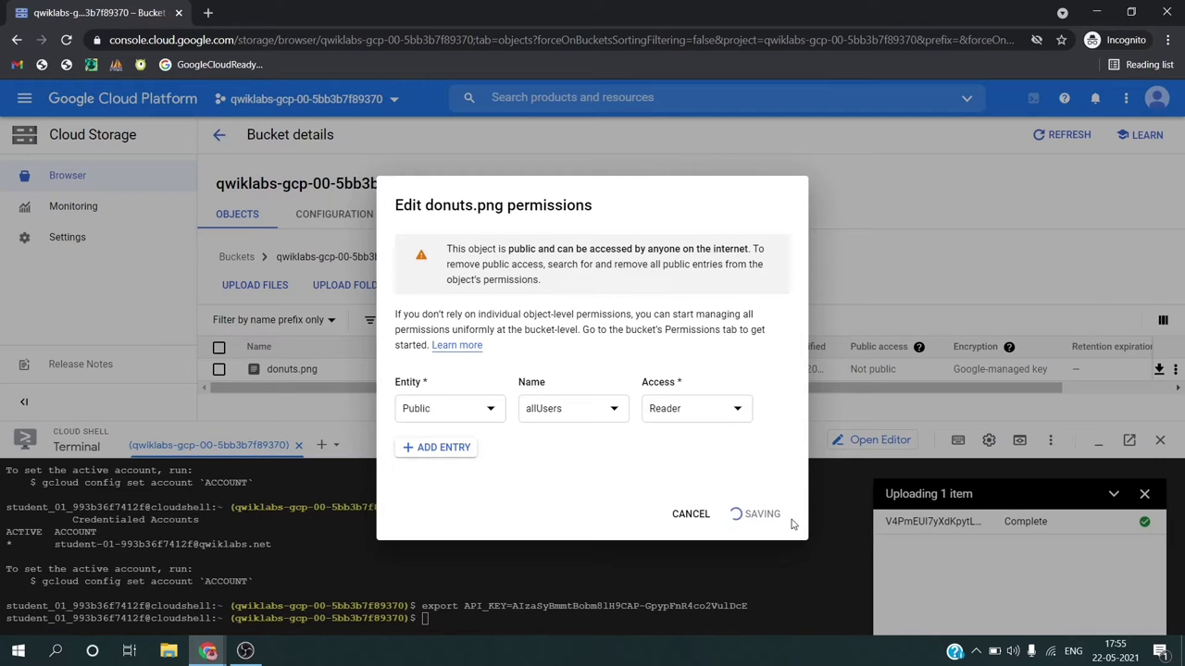
# Step: Reopen the permissions of donuts.png to review its entries, and close them without changes
pyautogui.hotkey('alt', 'Tab')
pyautogui.hotkey('alt', 'Tab')
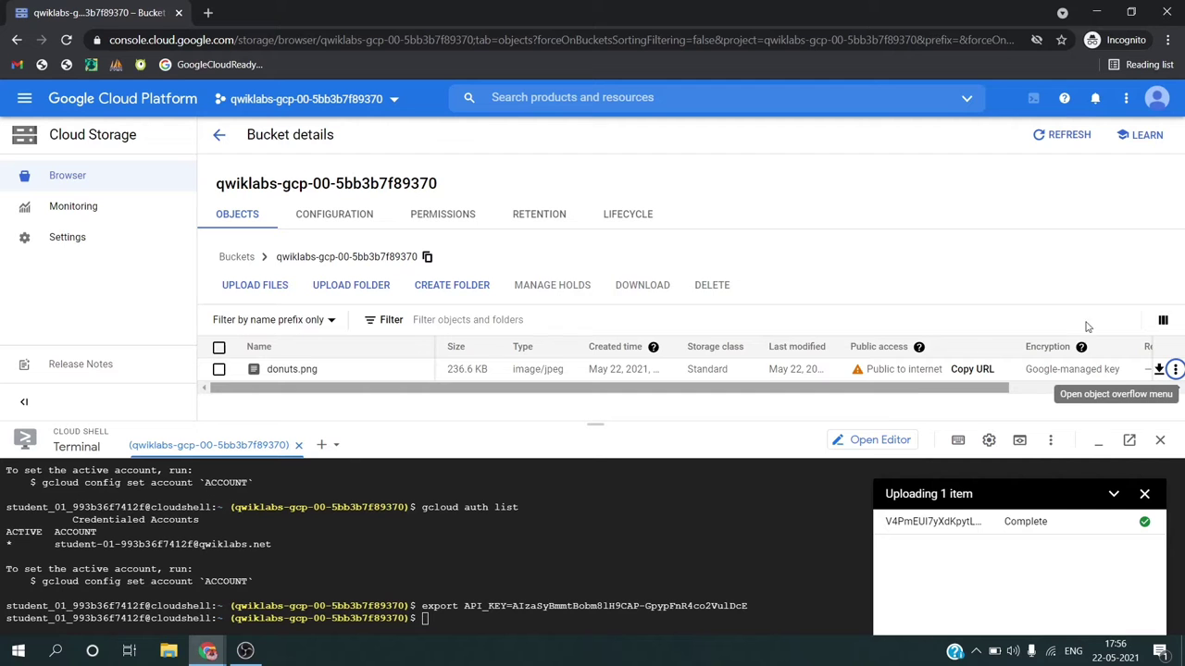
pyautogui.click(1175, 368)
pyautogui.click(1009, 190)
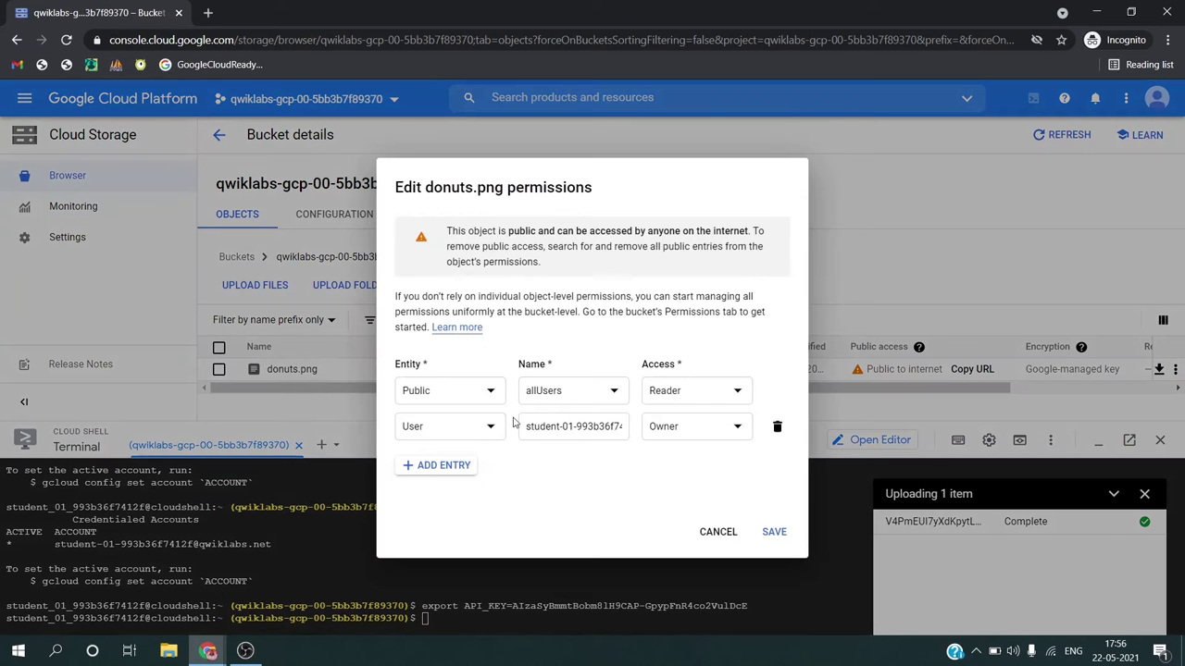
pyautogui.click(716, 531)
# Step: Return to the lab page and check the progress of the "Upload an image to your bucket" task
pyautogui.hotkey('alt', 'Tab')
pyautogui.scroll(-3, 589, 432)
pyautogui.scroll(-5, 588, 432)
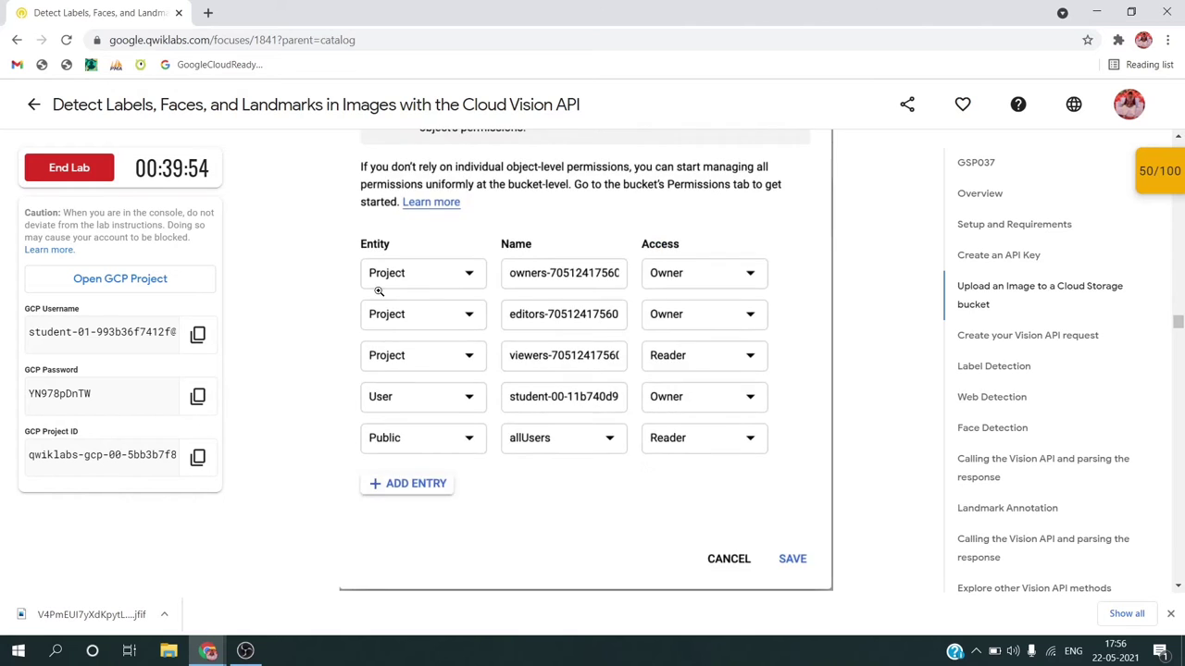
pyautogui.click(458, 553)
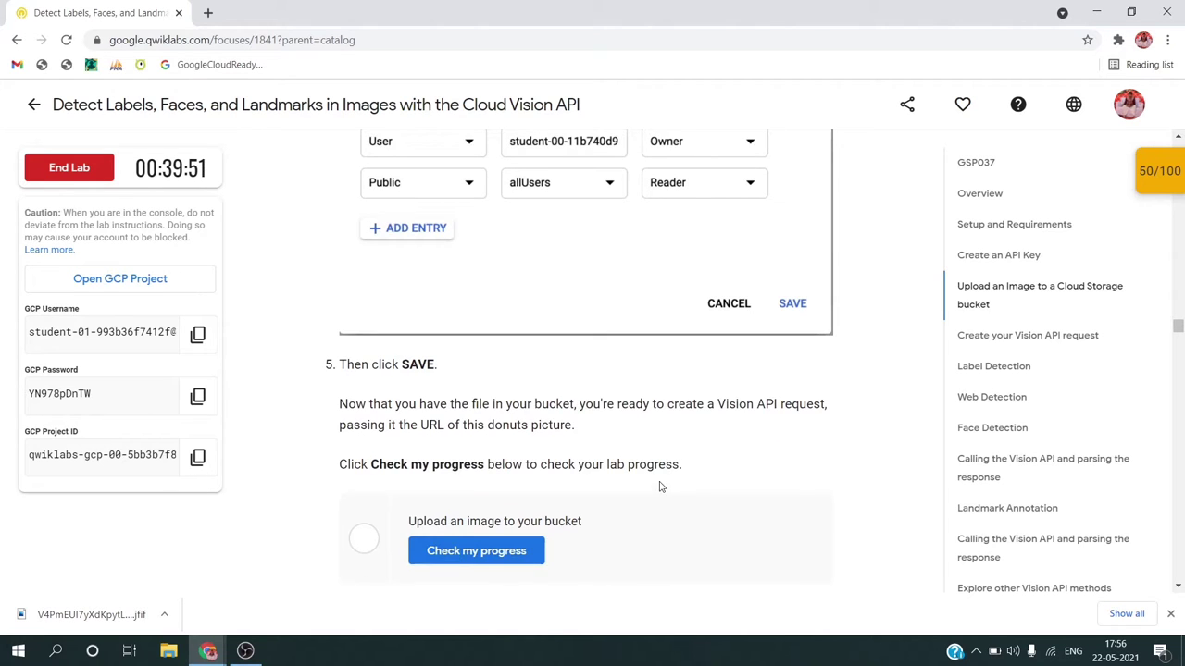
# Step: Follow the lab's Vision API request section and create request.json with nano in Cloud Shell, dismissing the upload notification
pyautogui.scroll(-1, 661, 487)
pyautogui.scroll(-5, 606, 488)
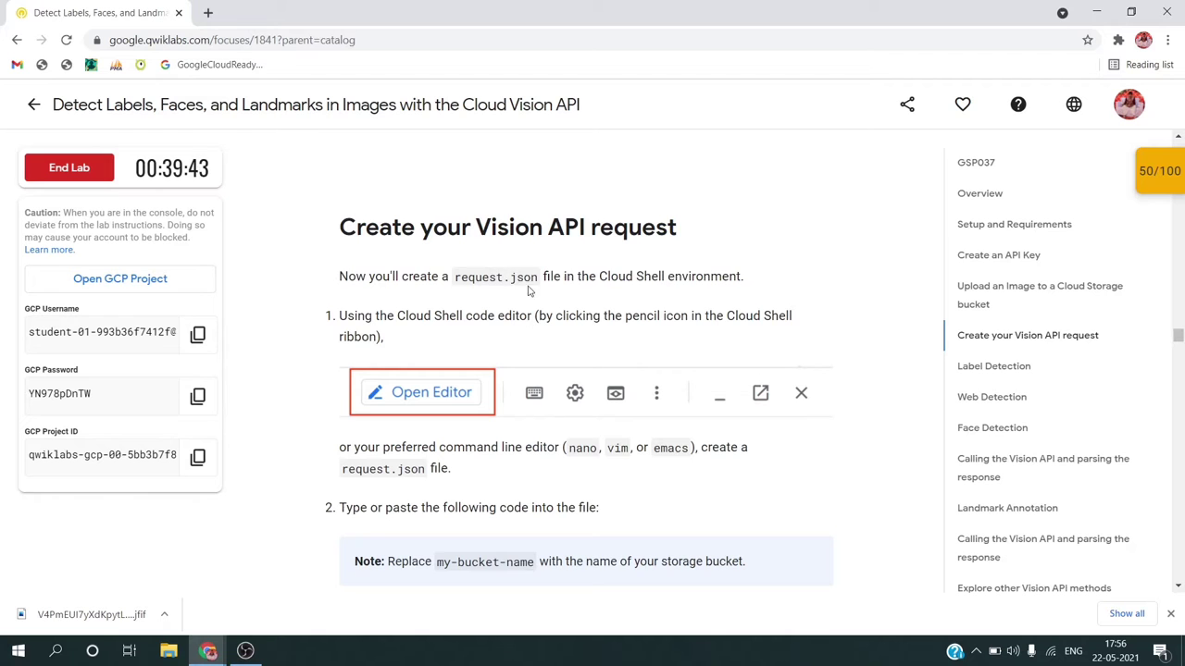
pyautogui.scroll(-1, 548, 345)
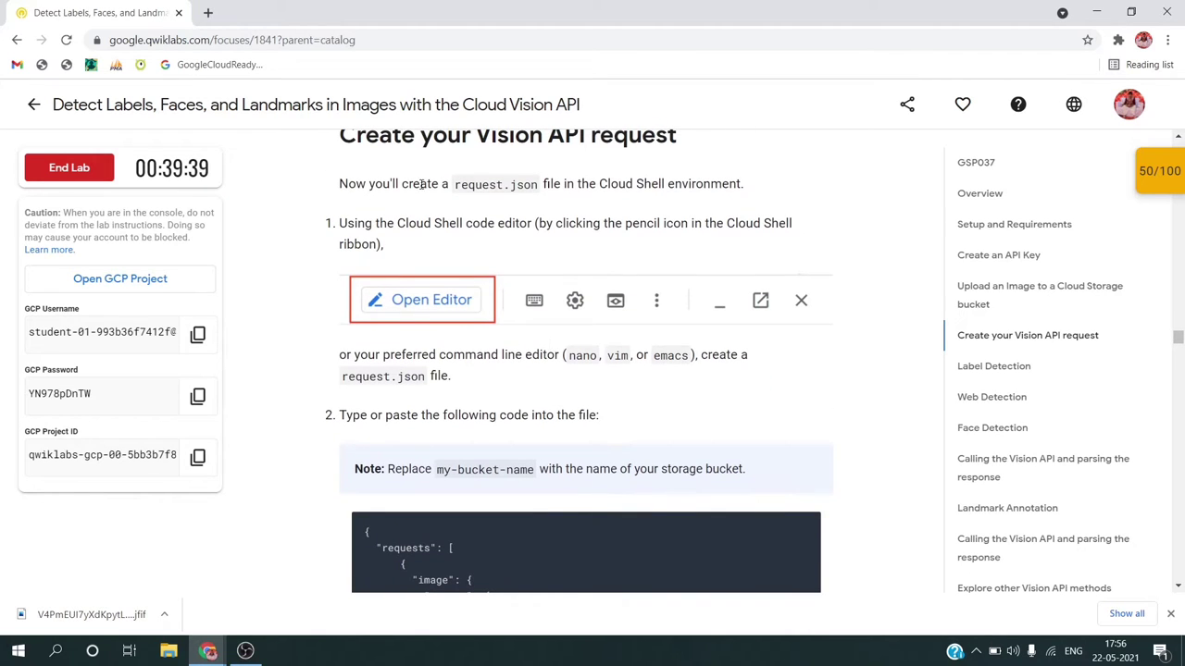
pyautogui.moveTo(455, 184); pyautogui.dragTo(539, 185)
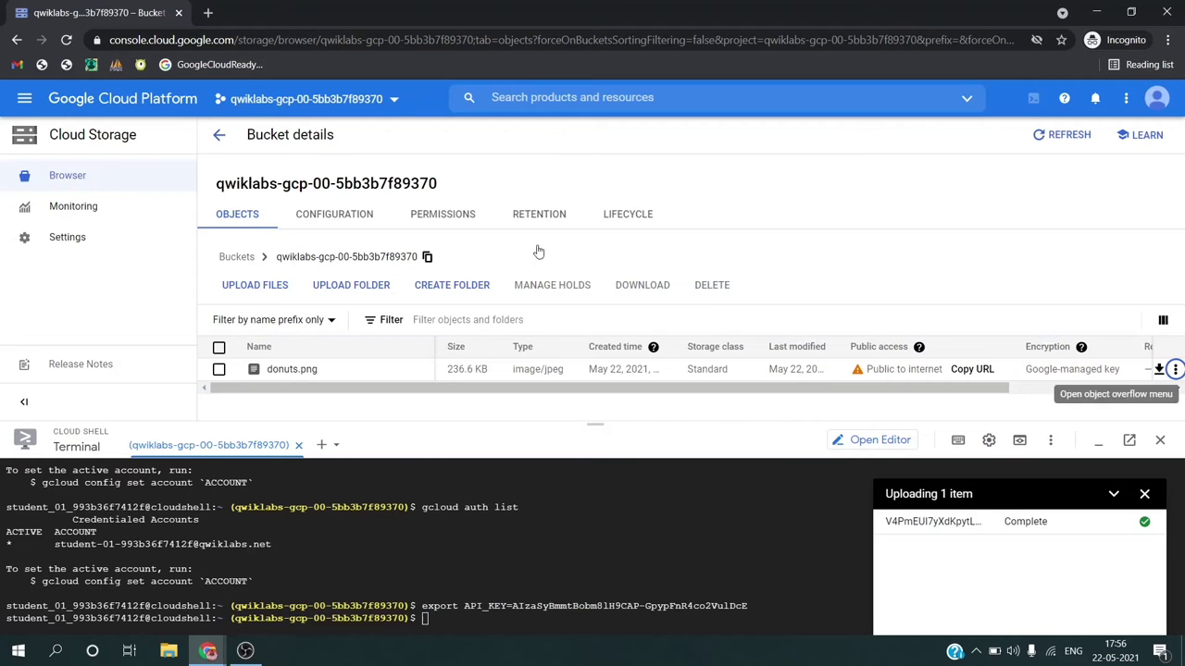
pyautogui.hotkey('alt', 'Tab')
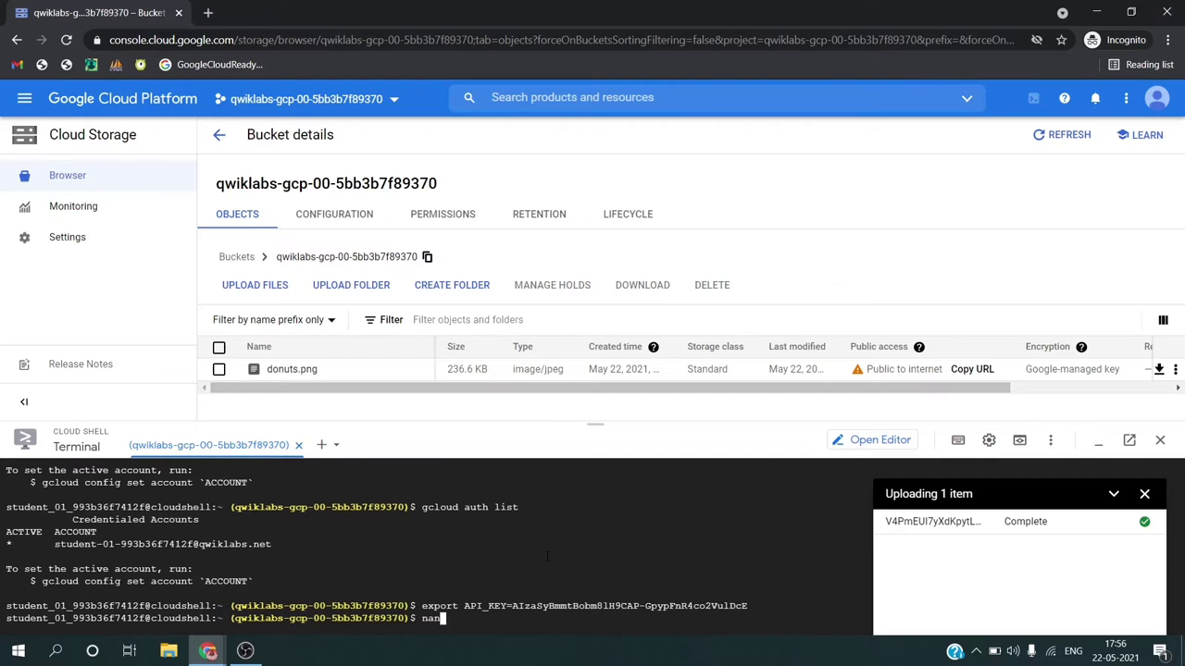
pyautogui.write('request.json')
pyautogui.press('Return')
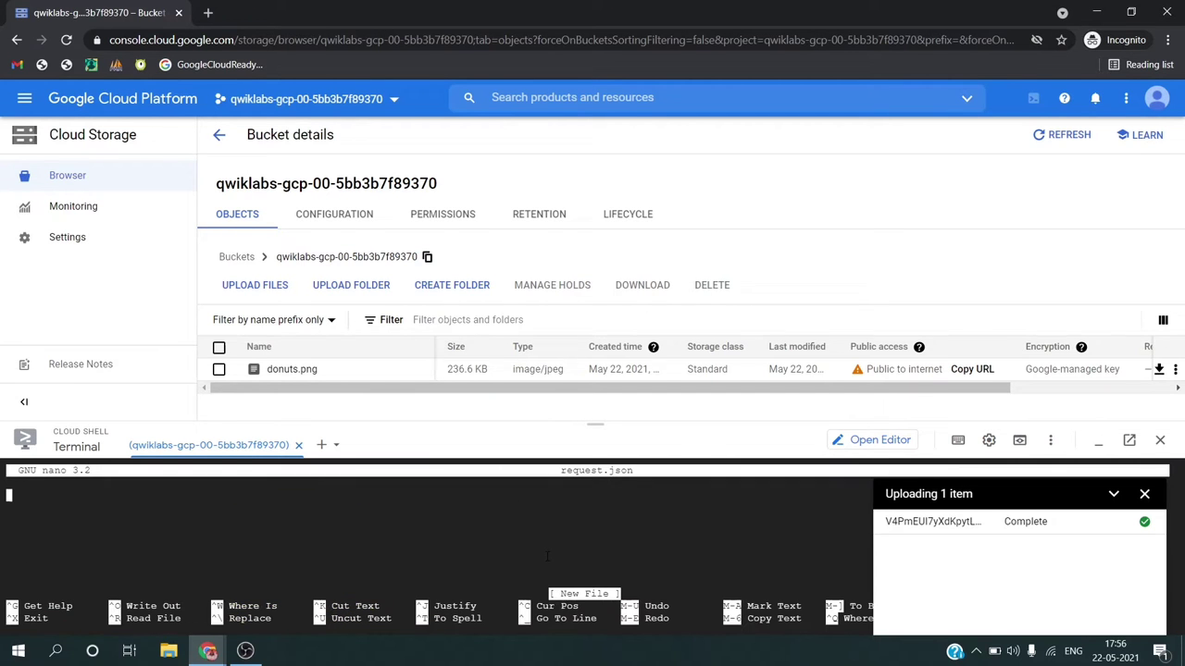
pyautogui.click(1145, 493)
# Step: Copy the lab's label detection request code and paste it into request.json
pyautogui.hotkey('alt', 'Tab')
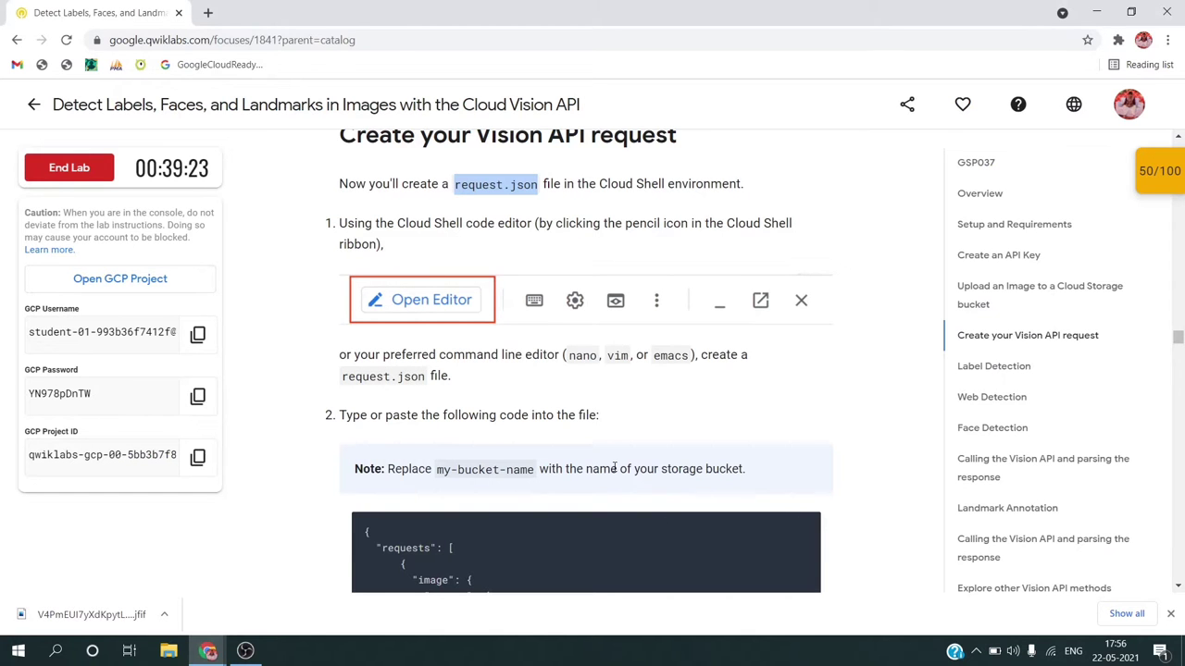
pyautogui.click(803, 535)
pyautogui.scroll(-2, 803, 535)
pyautogui.hotkey('alt', 'Tab')
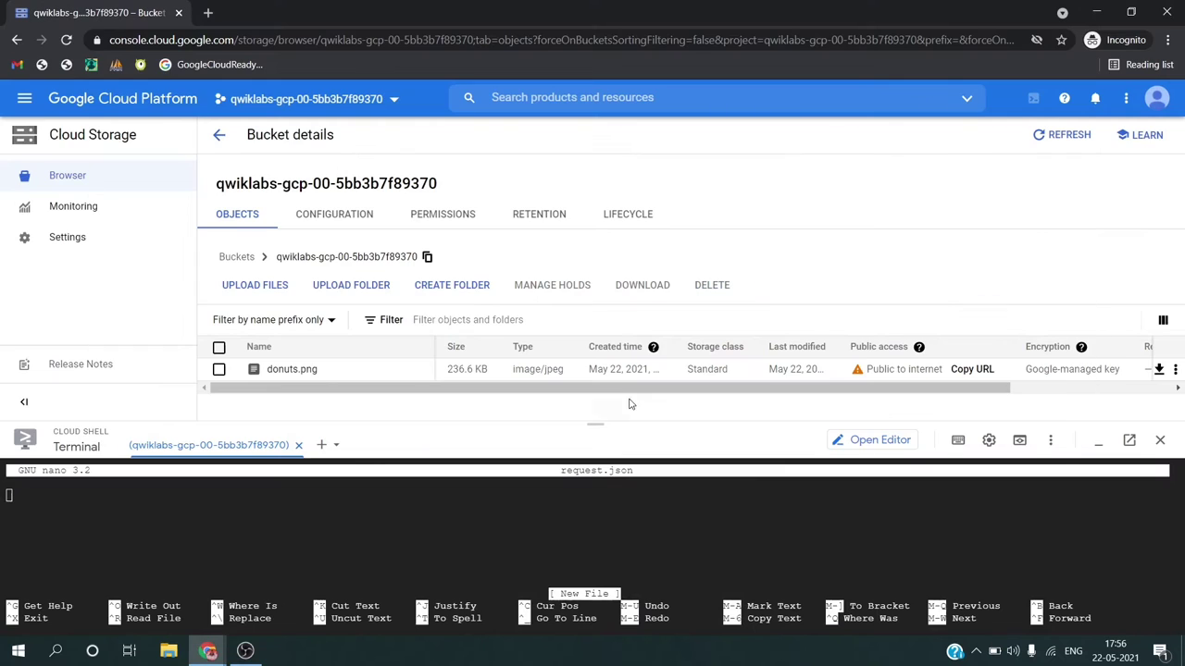
pyautogui.hotkey('ctrl', 'v')
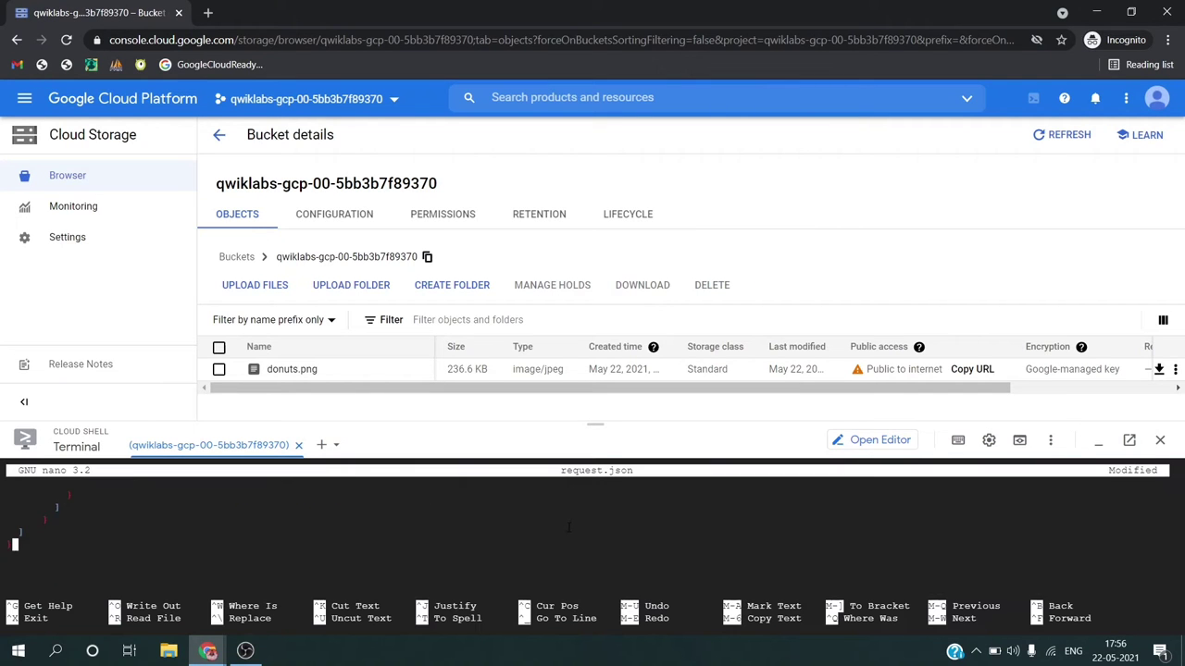
# Step: Replace my-bucket-name in the gcsImageUri with qwiklabs-gcp-00-5bb3b7f89370, save request.json and exit nano
pyautogui.scroll(1, 568, 528)
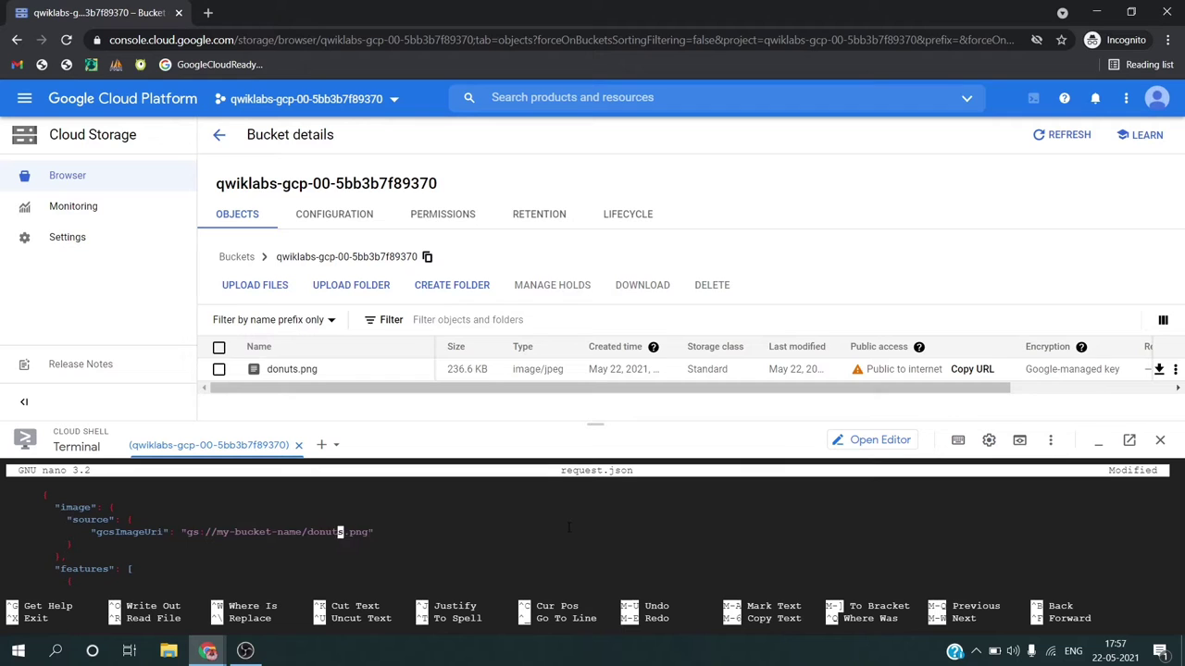
pyautogui.press('BackSpace')
pyautogui.press('BackSpace')
pyautogui.press('BackSpace')
pyautogui.press('BackSpace')
pyautogui.press('BackSpace')
pyautogui.press('BackSpace')
pyautogui.press('BackSpace')
pyautogui.press('BackSpace')
pyautogui.press('BackSpace')
pyautogui.press('BackSpace')
pyautogui.press('BackSpace')
pyautogui.press('BackSpace')
pyautogui.press('super+v')
pyautogui.press('Down')
pyautogui.press('Down')
pyautogui.press('Down')
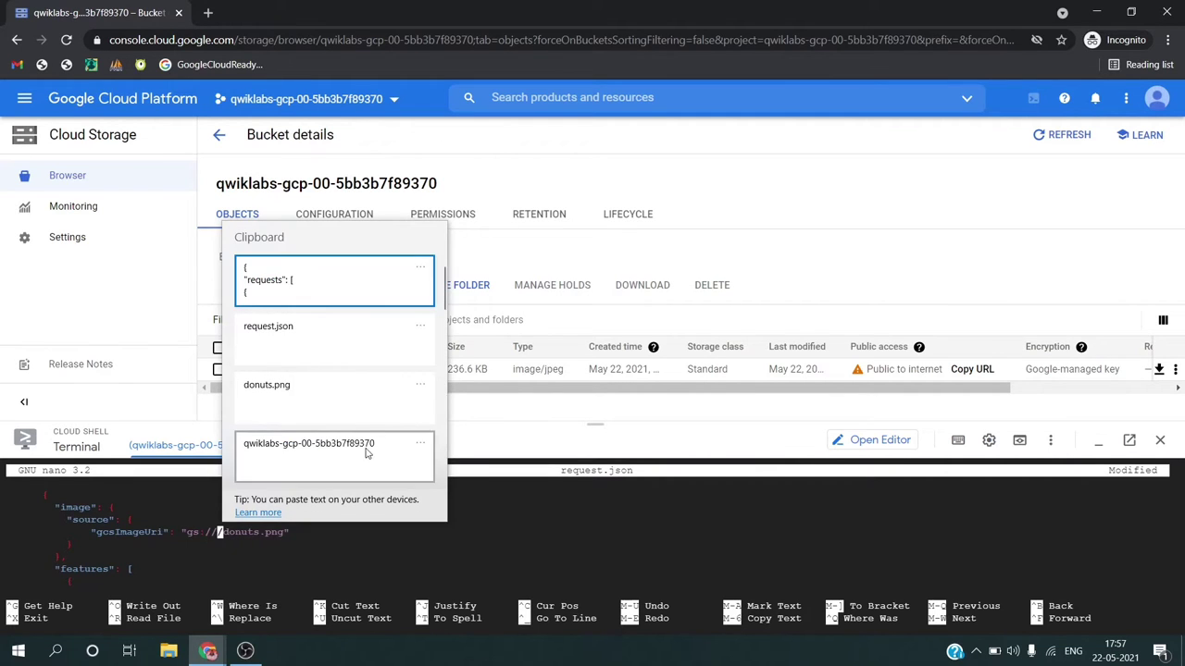
pyautogui.press('Return')
pyautogui.hotkey('ctrl', 'o')
pyautogui.press('Return')
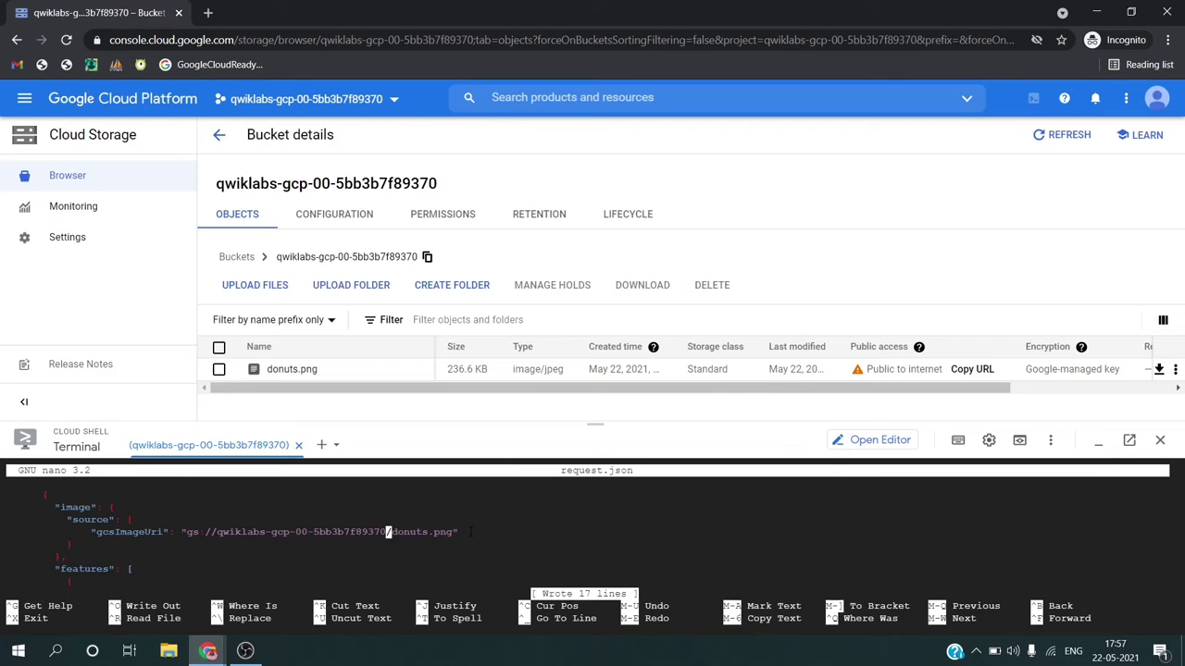
pyautogui.hotkey('ctrl', 'x')
# Step: Copy the lab's Label Detection command that calls the Vision API and run it in Cloud Shell
pyautogui.hotkey('alt', 'Tab')
pyautogui.scroll(-5, 586, 583)
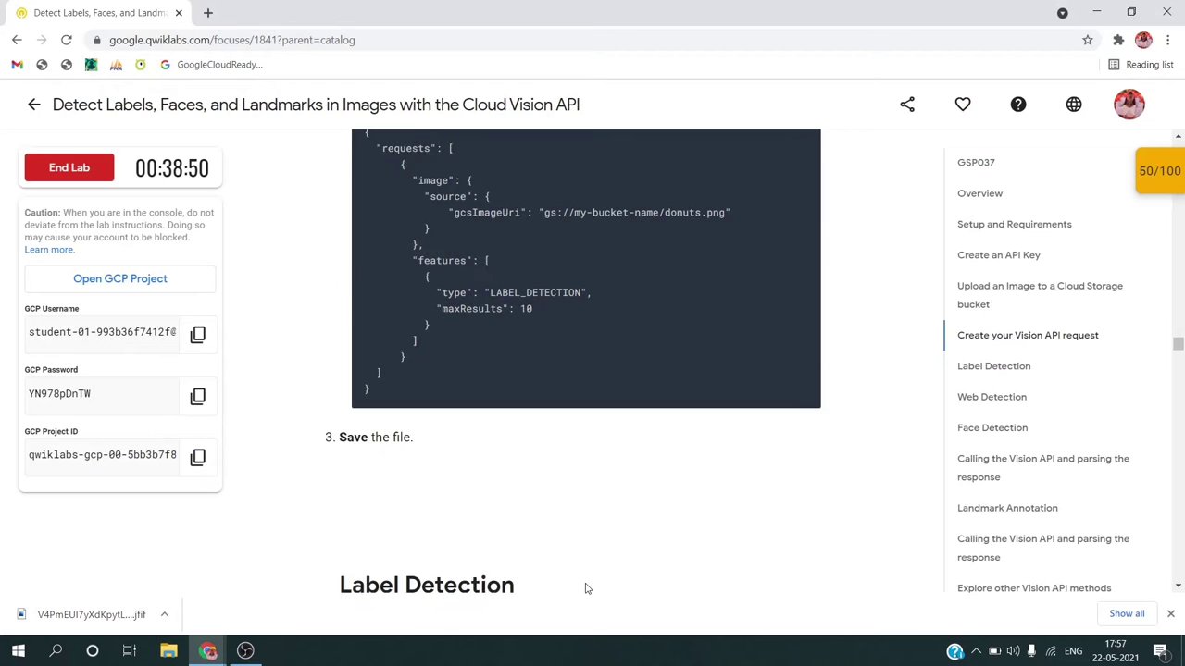
pyautogui.click(803, 413)
pyautogui.hotkey('alt', 'Tab')
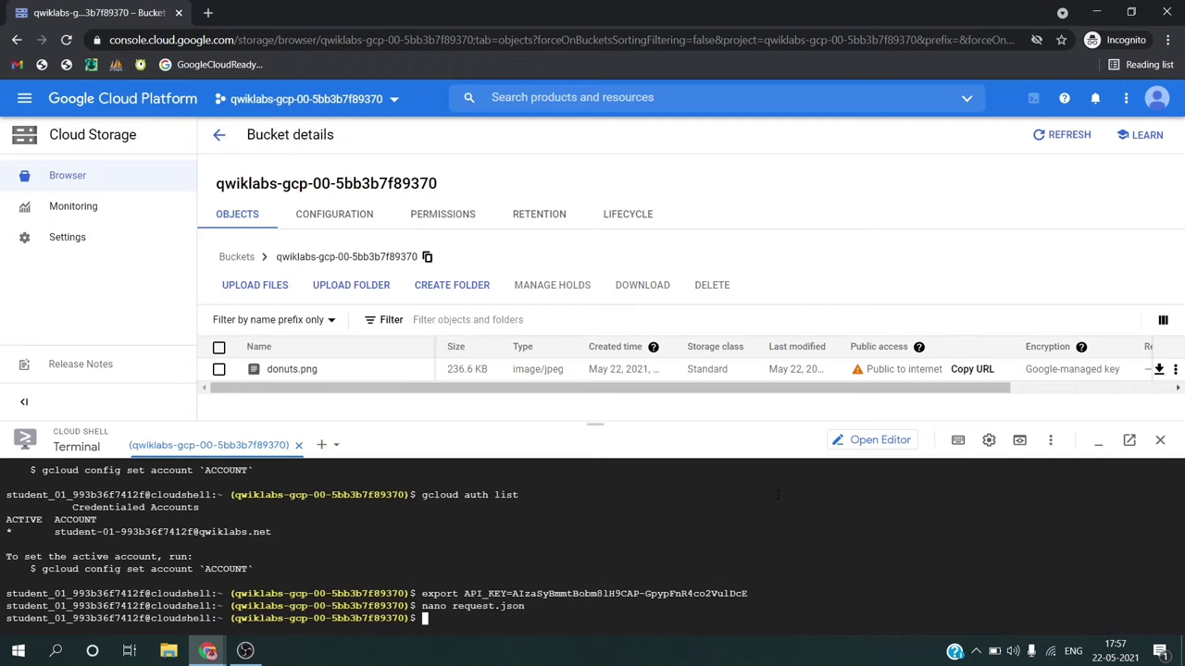
pyautogui.hotkey('ctrl', 'v')
pyautogui.press('Return')
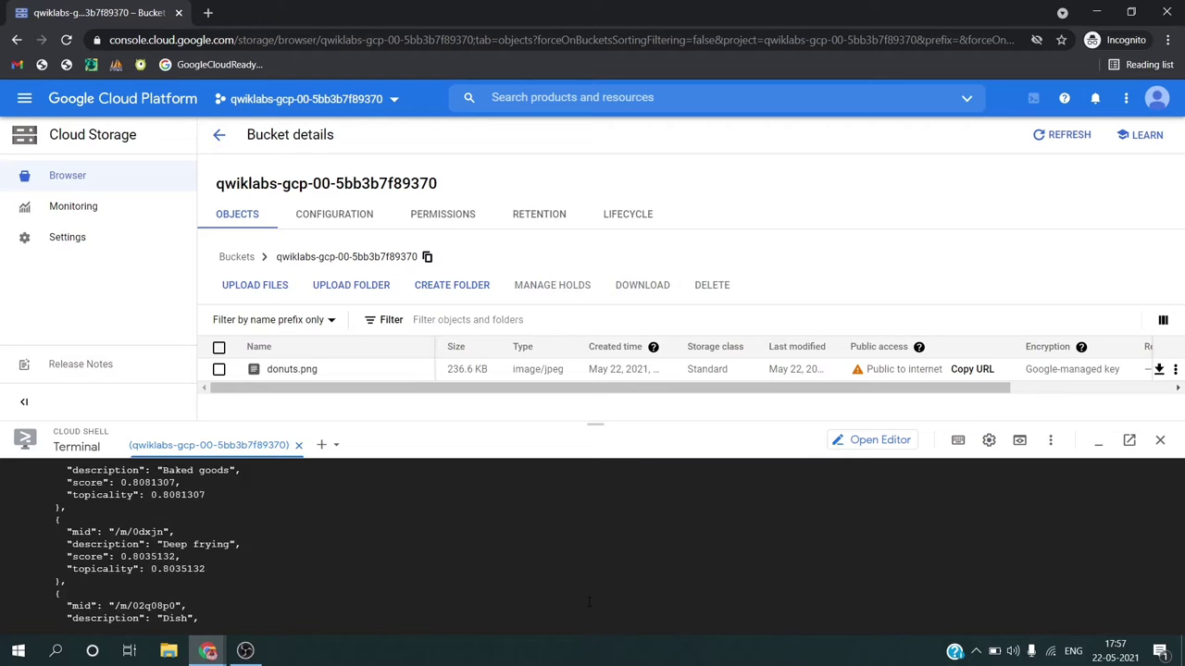
# Step: Go to the Web Detection section of the lab instructions and copy its request.json code
pyautogui.hotkey('alt', 'Tab')
pyautogui.scroll(-12, 588, 560)
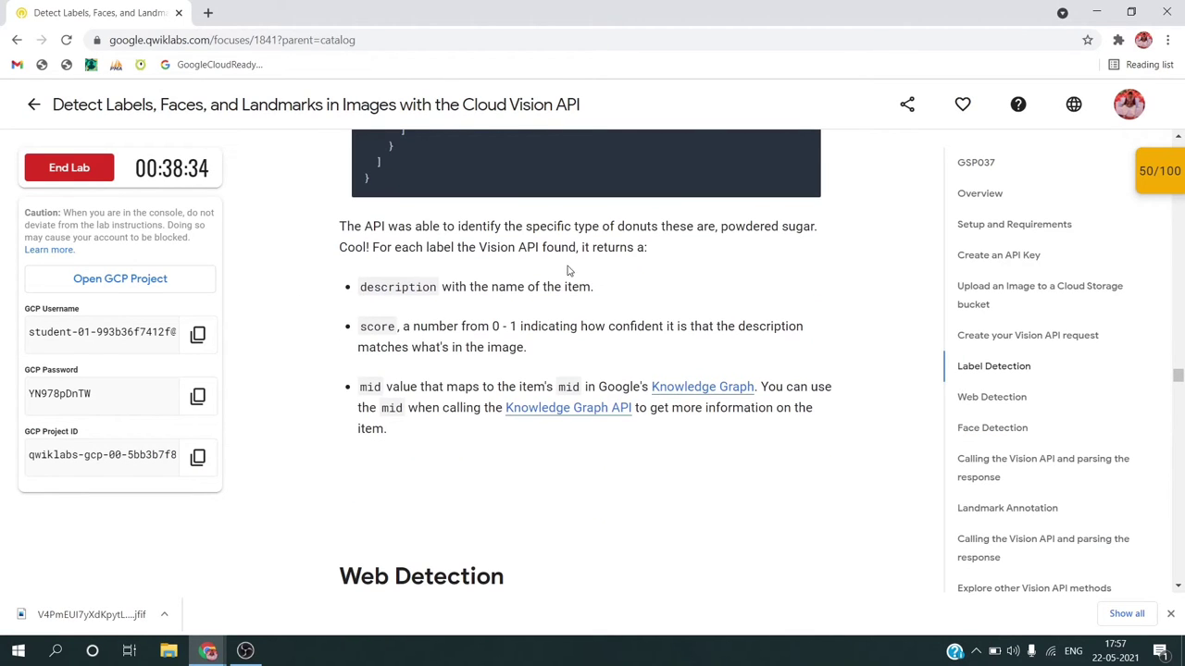
pyautogui.scroll(-7, 468, 305)
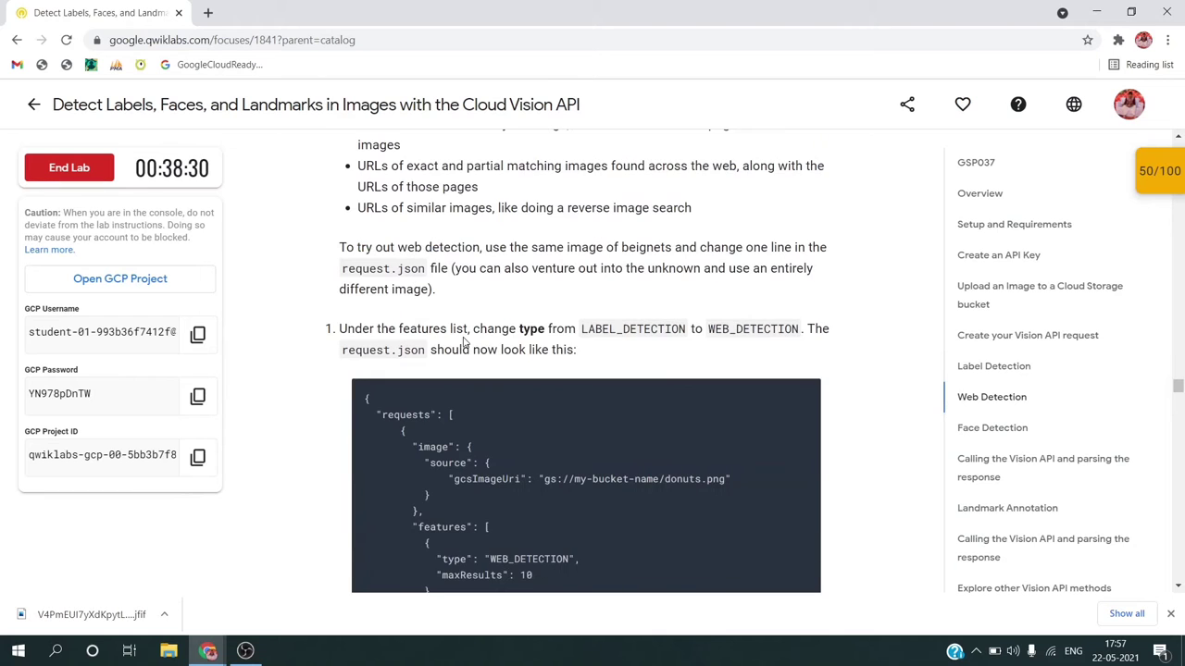
pyautogui.scroll(-1, 536, 338)
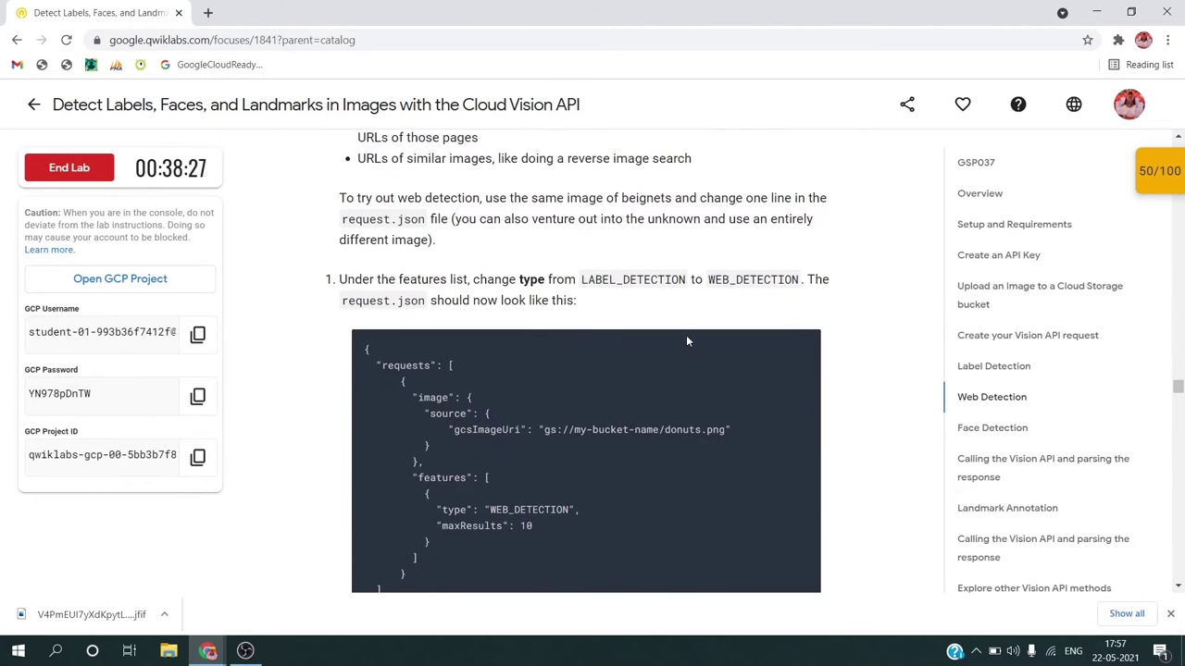
pyautogui.scroll(-2, 756, 275)
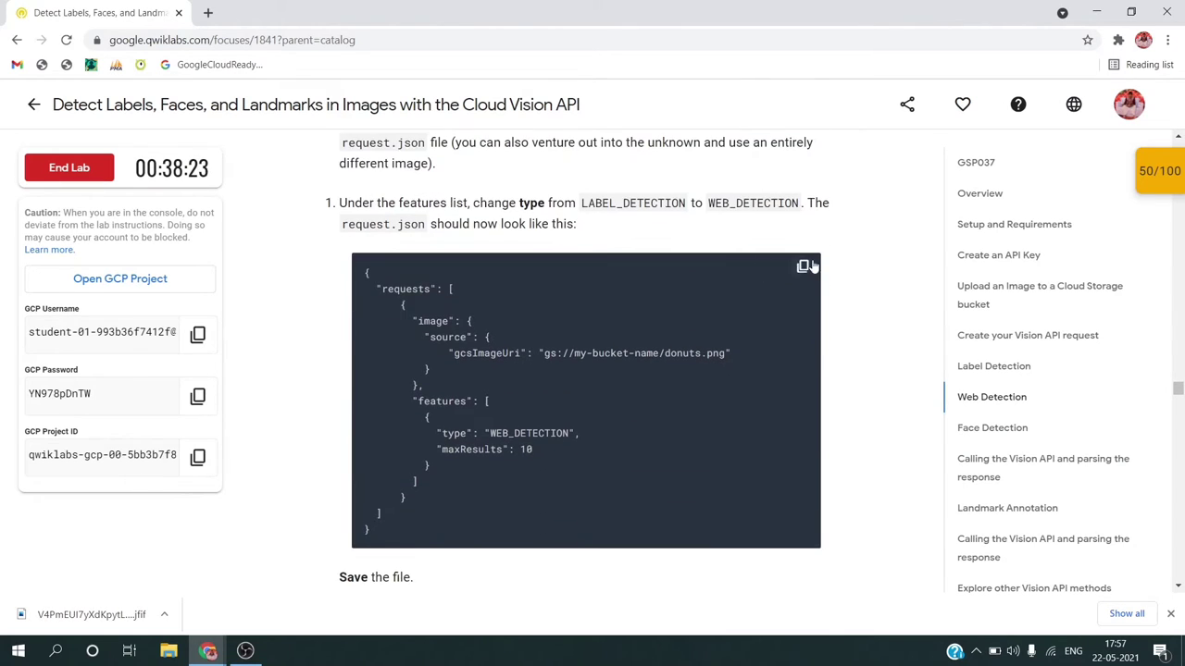
pyautogui.click(804, 267)
# Step: Open request.json in nano in Cloud Shell, change the feature type from LABEL_DETECTION to WEB_DETECTION and save the file
pyautogui.hotkey('alt', 'Tab')
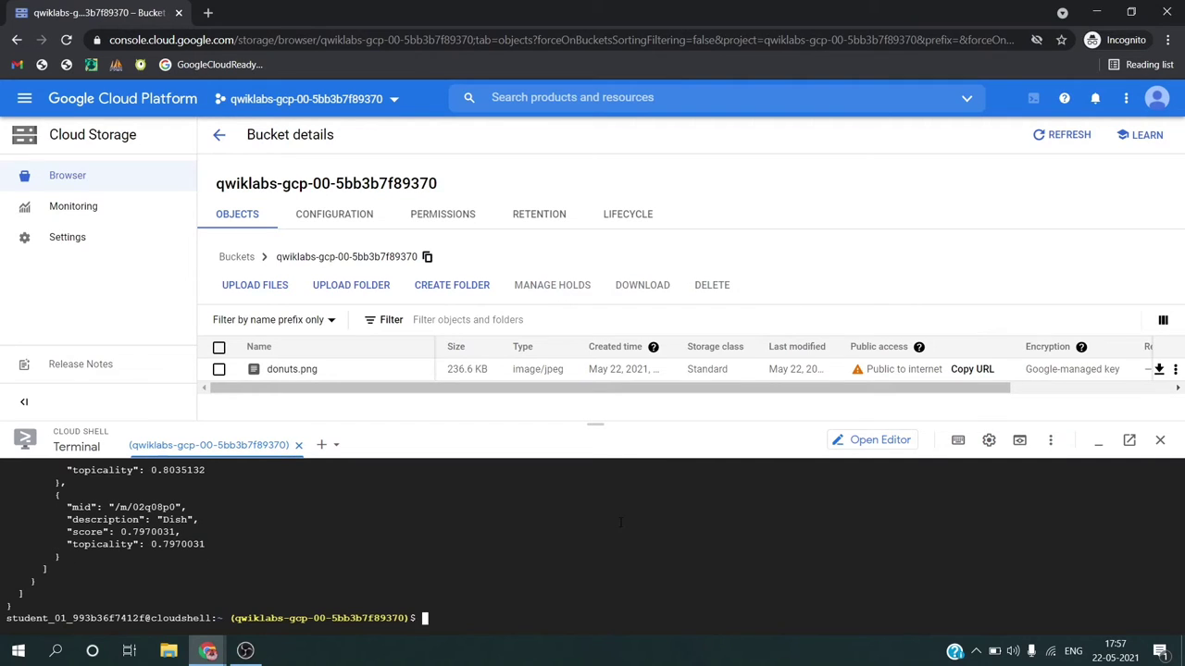
pyautogui.write('nano request.json')
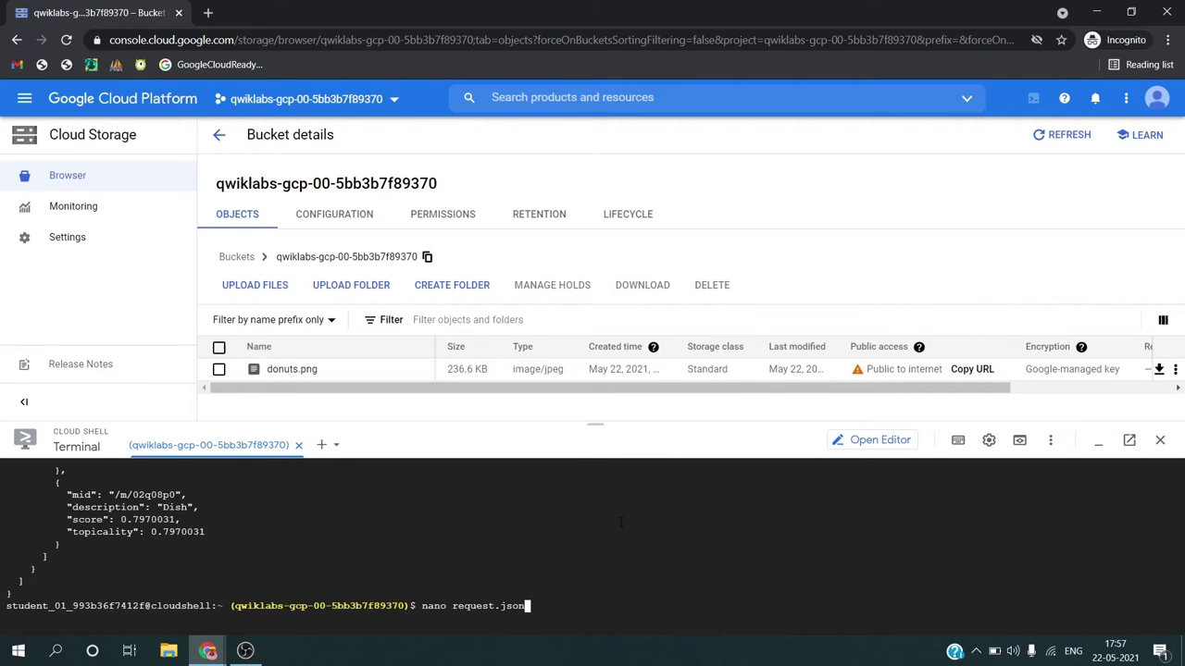
pyautogui.press('Return')
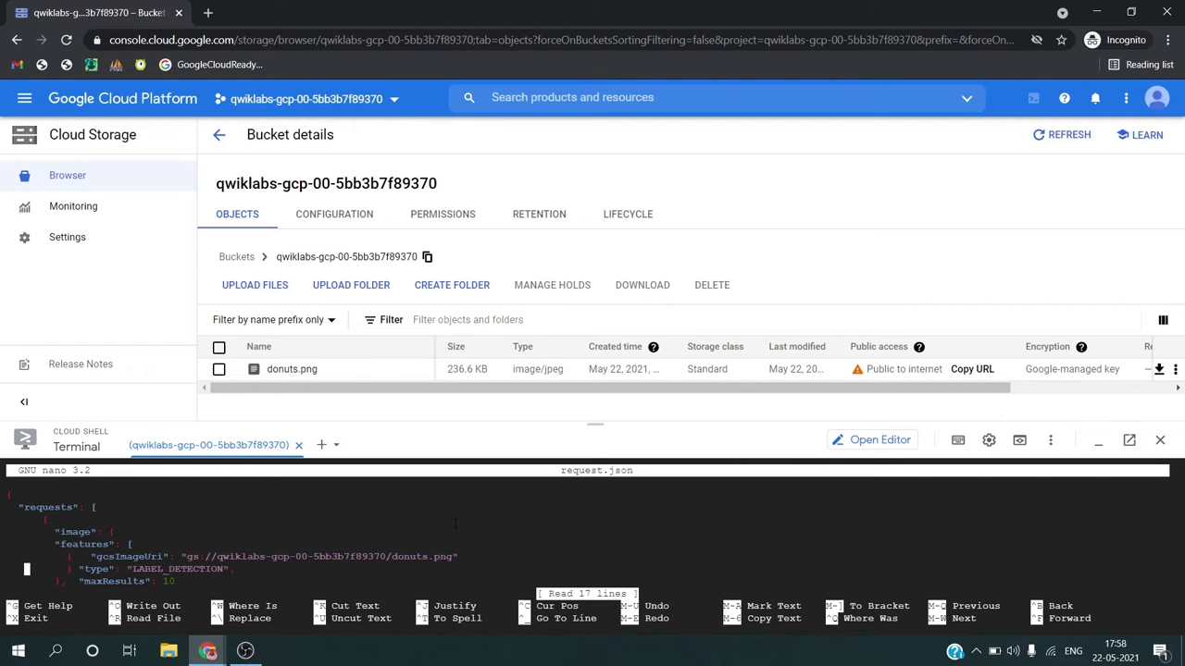
pyautogui.press('BackSpace')
pyautogui.press('BackSpace')
pyautogui.press('Left')
pyautogui.press('Left')
pyautogui.press('Left')
pyautogui.press('BackSpace')
pyautogui.press('BackSpace')
pyautogui.press('BackSpace')
pyautogui.press('BackSpace')
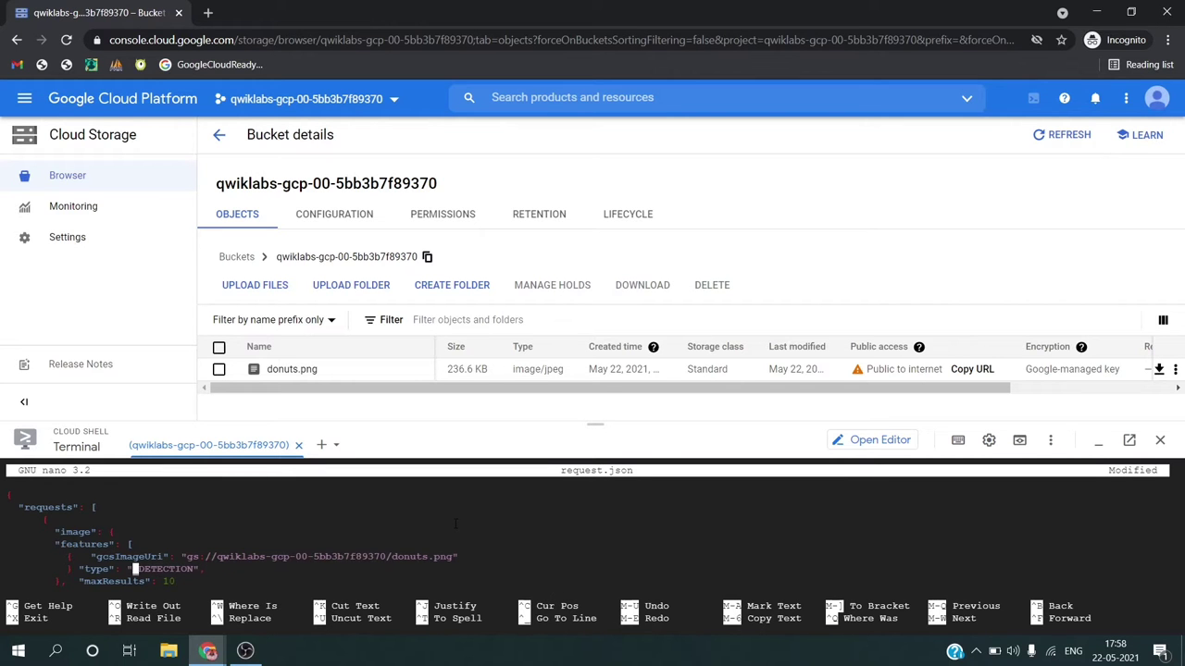
pyautogui.hotkey('ctrl', 'o')
pyautogui.press('Return')
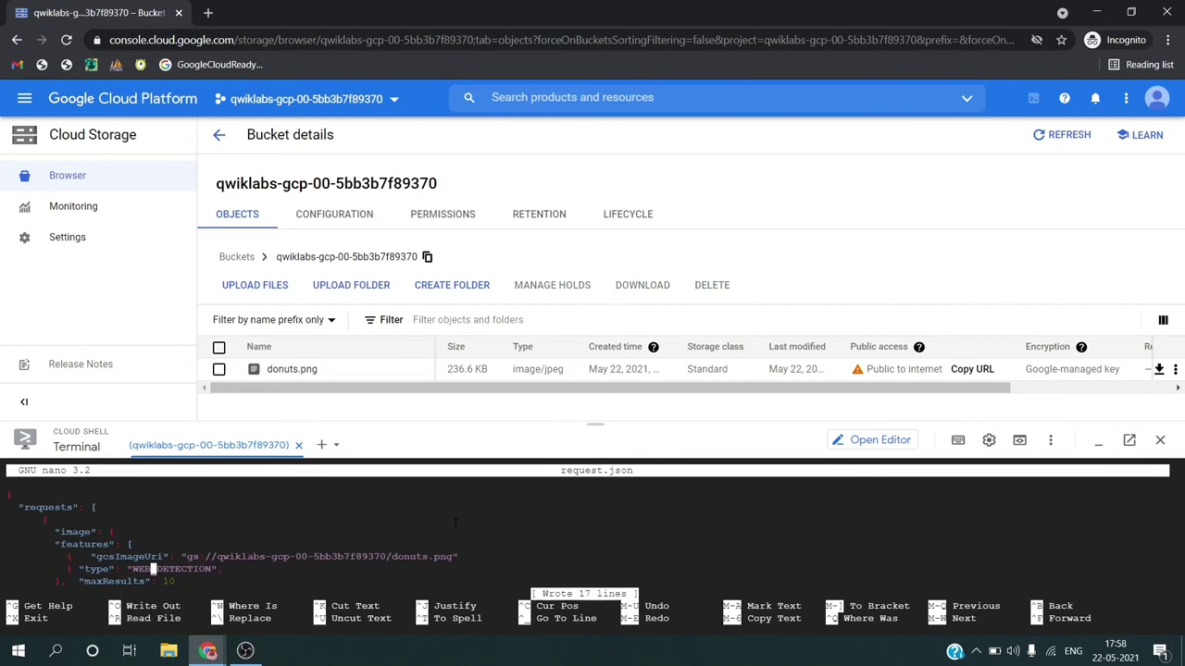
# Step: Copy the lab's Web Detection curl command that calls the Vision API and run it in Cloud Shell
pyautogui.hotkey('alt', 'Tab')
pyautogui.scroll(-3, 460, 329)
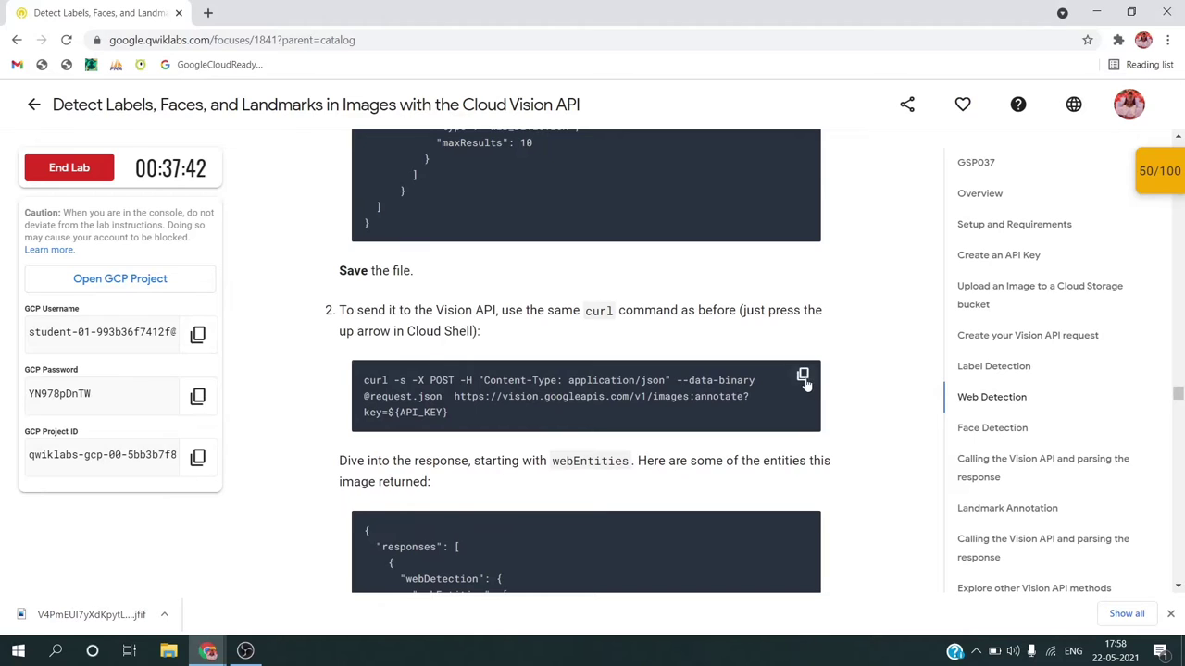
pyautogui.hotkey('alt', 'Tab')
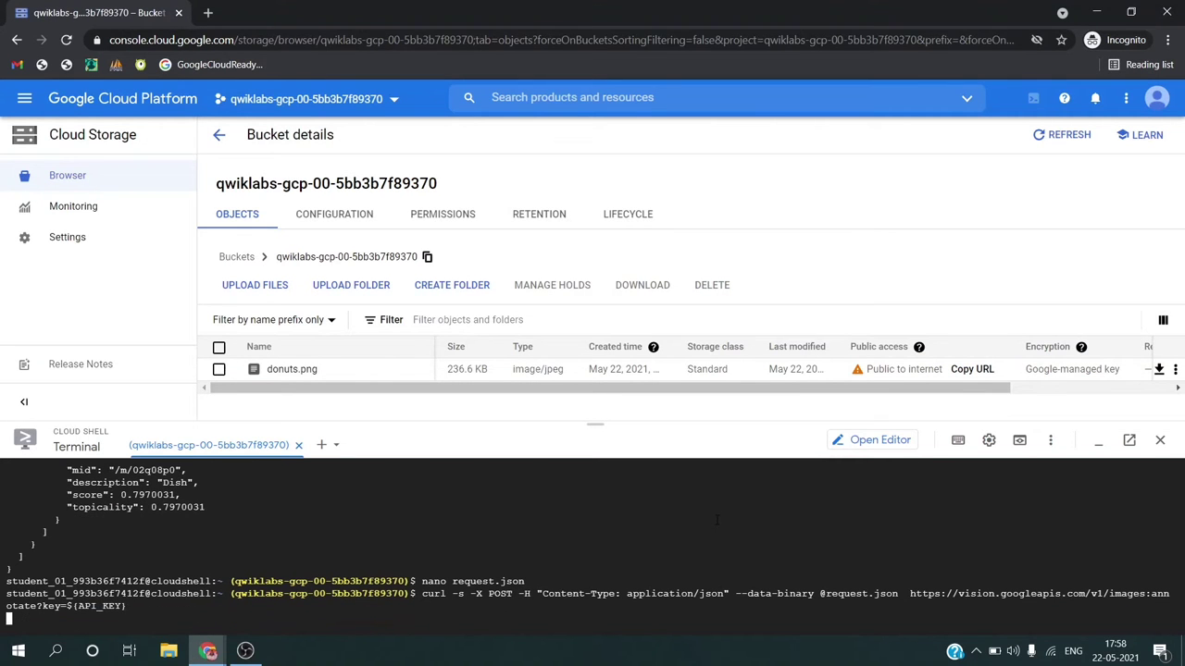
pyautogui.scroll(3, 412, 541)
# Step: Read the lab's explanation of the web detection response, including webEntities and visuallySimilarImages, through to the Face Detection section
pyautogui.hotkey('alt', 'Tab')
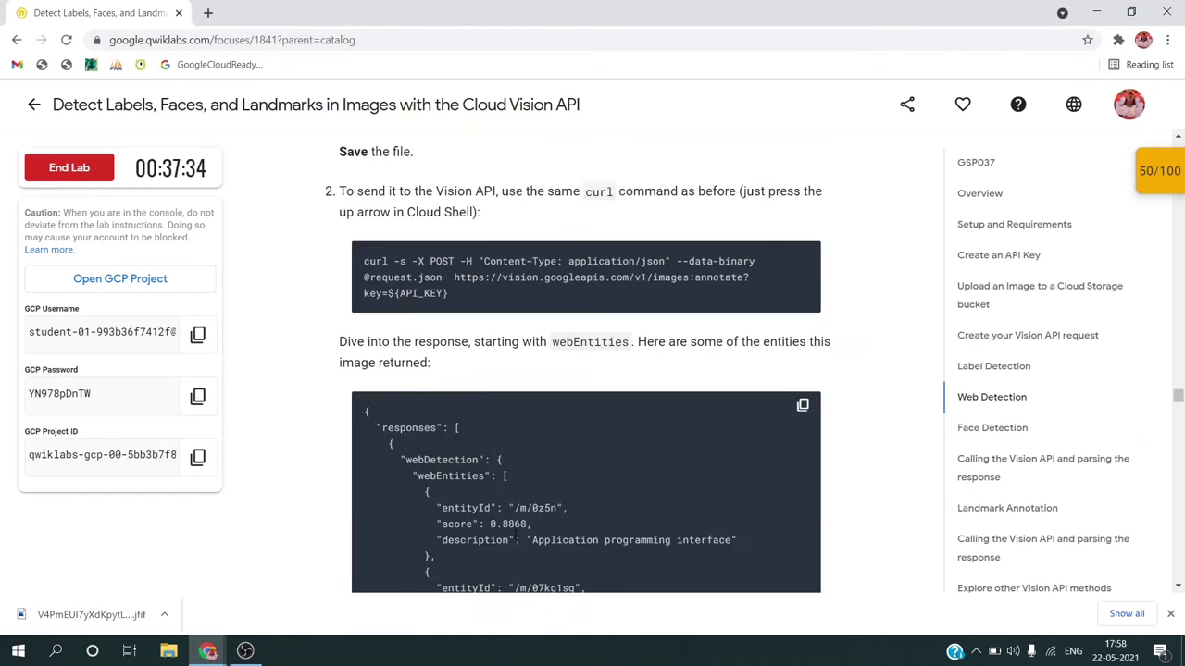
pyautogui.scroll(-3, 515, 535)
pyautogui.scroll(4, 515, 535)
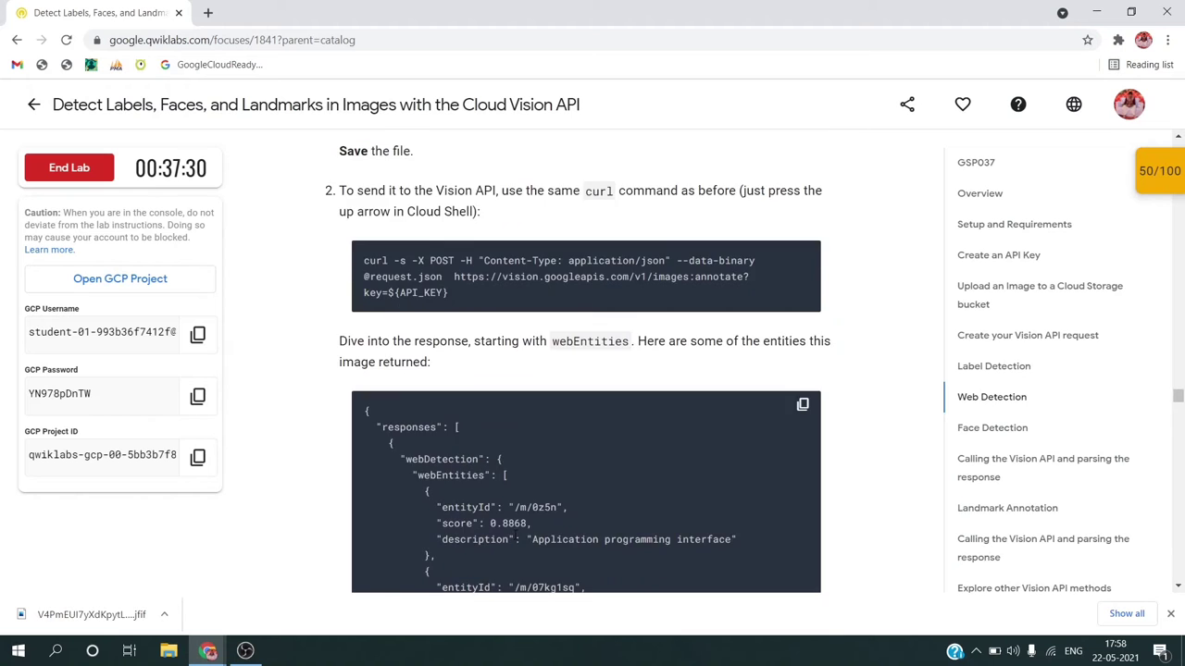
pyautogui.scroll(-3, 515, 535)
pyautogui.scroll(-6, 515, 535)
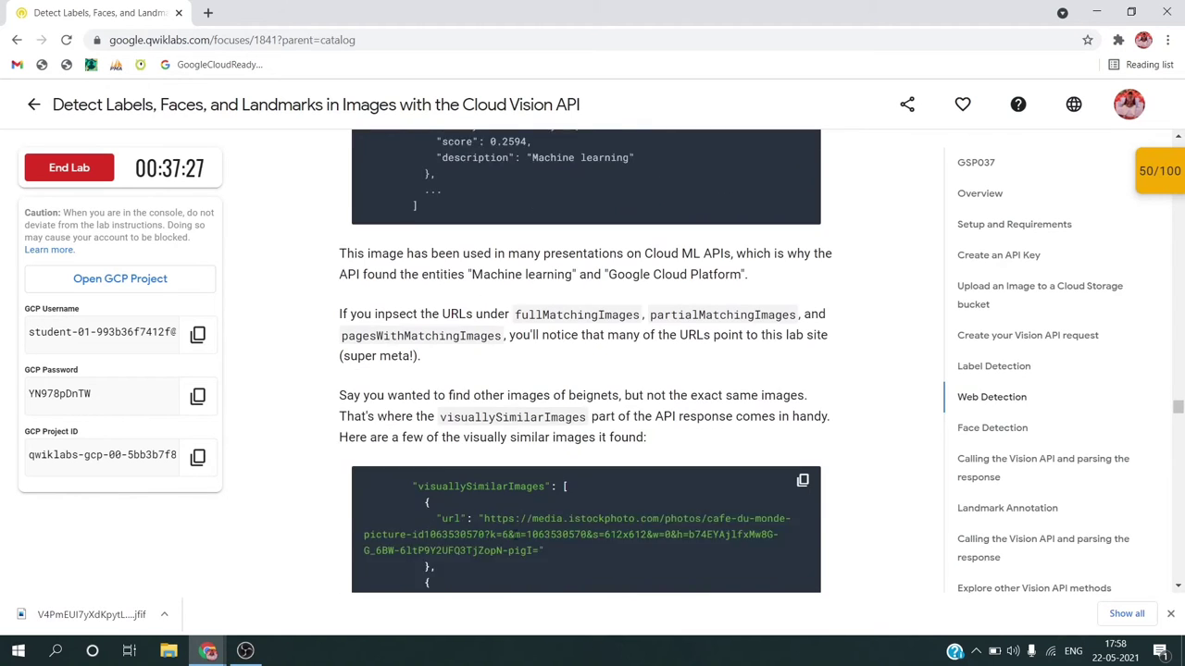
pyautogui.scroll(2, 515, 535)
pyautogui.scroll(-6, 514, 535)
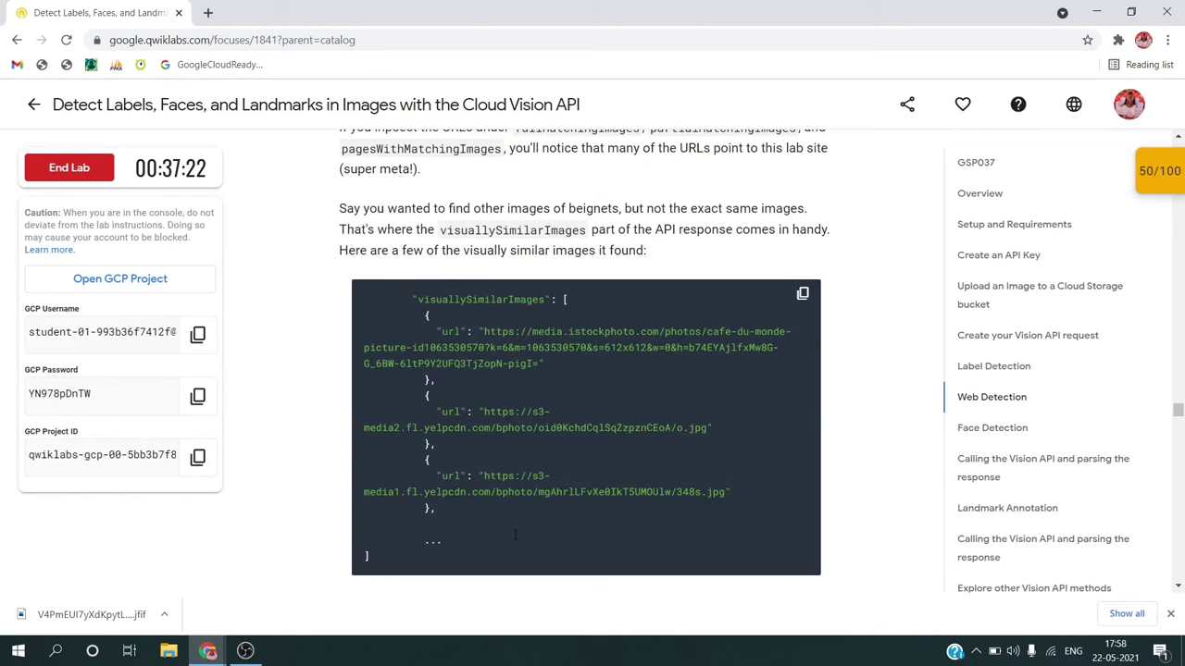
pyautogui.scroll(-1, 514, 534)
pyautogui.scroll(1, 498, 388)
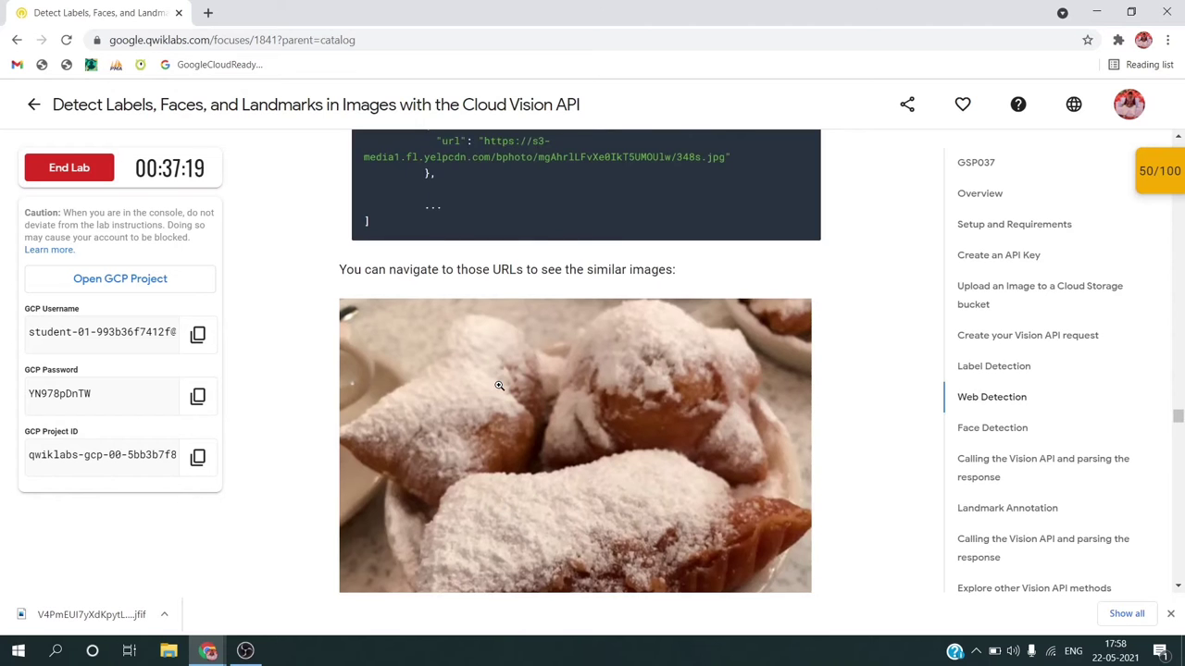
pyautogui.scroll(-2, 499, 386)
pyautogui.scroll(-15, 499, 386)
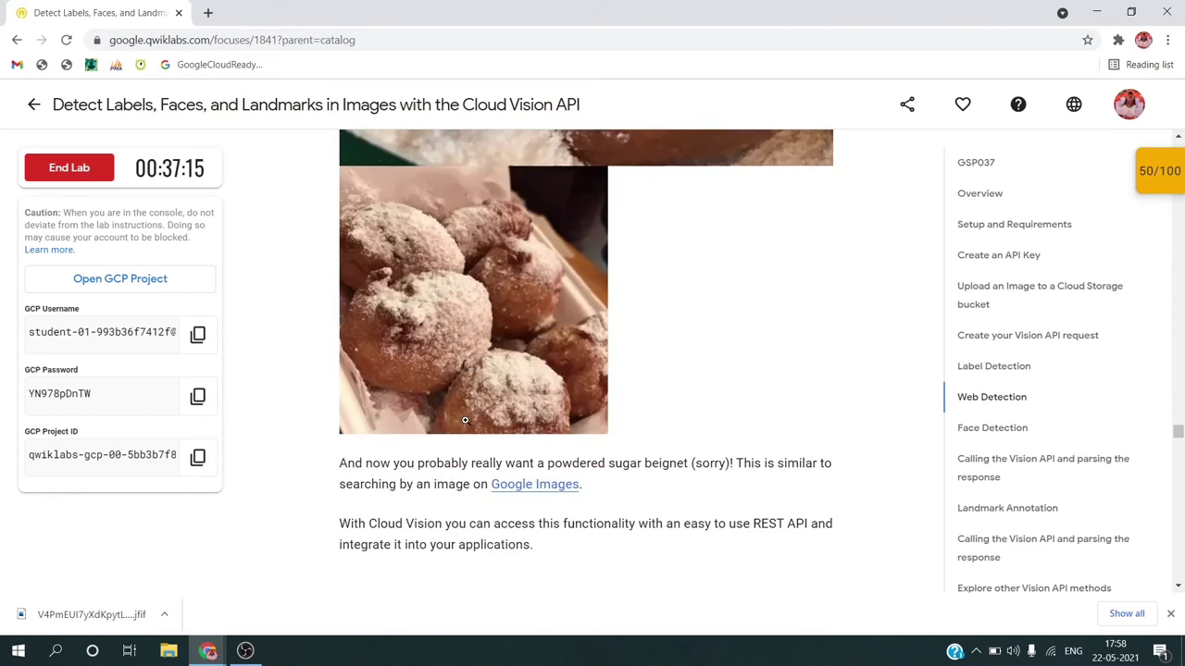
# Step: Save the Face Detection selfie image to the computer and copy the file name selfie.png from the lab instructions
pyautogui.rightClick(464, 421)
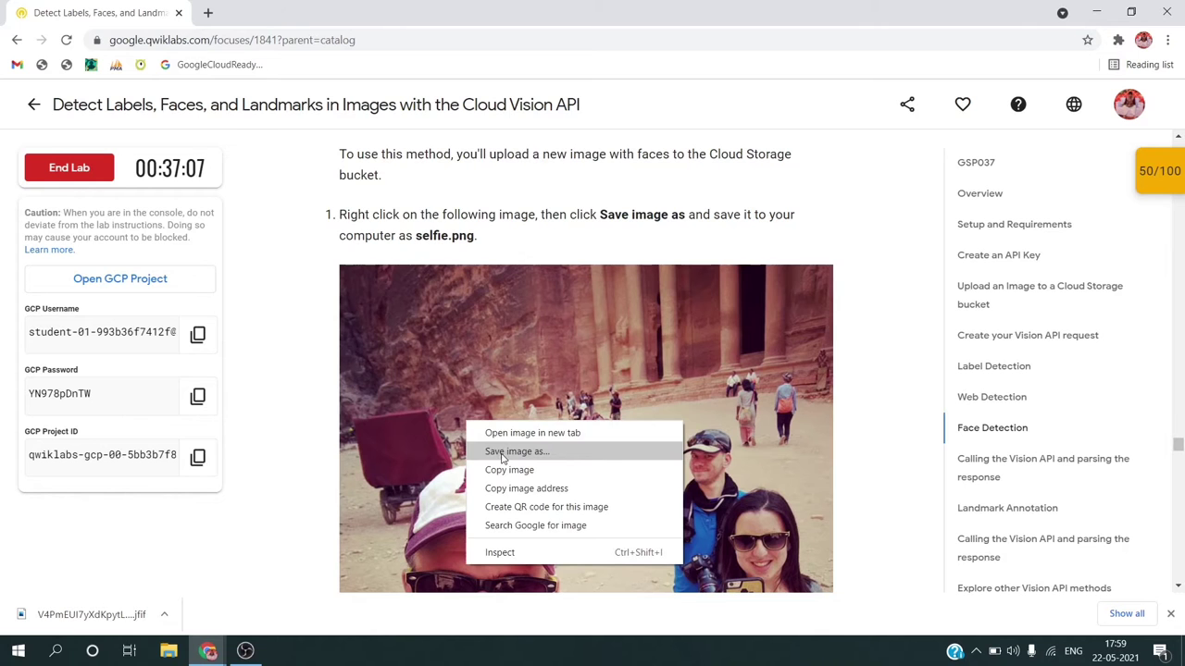
pyautogui.click(501, 450)
pyautogui.press('Return')
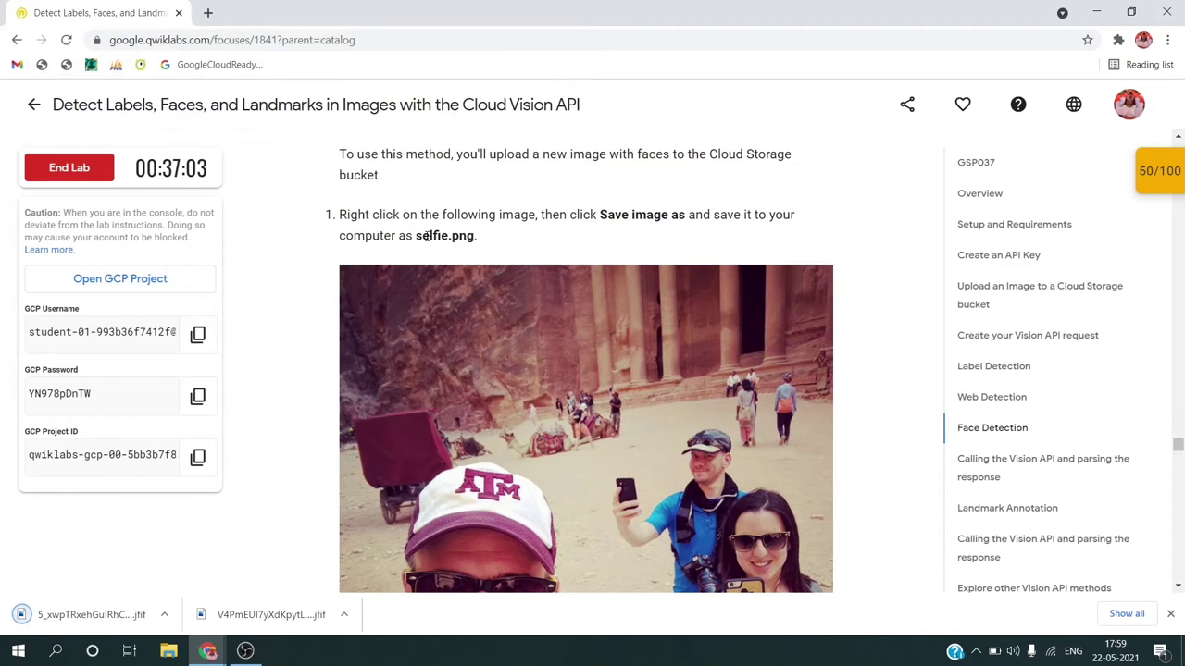
pyautogui.moveTo(417, 236); pyautogui.dragTo(475, 236)
pyautogui.scroll(-6, 491, 352)
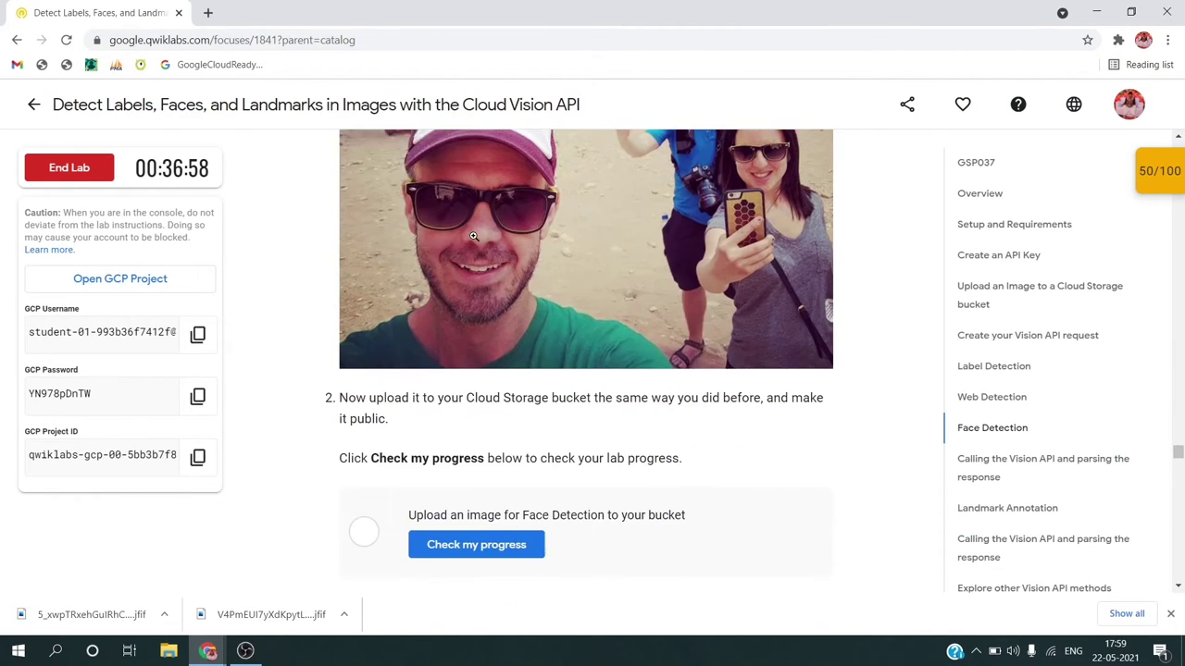
# Step: Upload the downloaded selfie image to the qwiklabs-gcp-00-5bb3b7f89370 bucket in Cloud Storage
pyautogui.hotkey('alt', 'Tab')
pyautogui.click(261, 289)
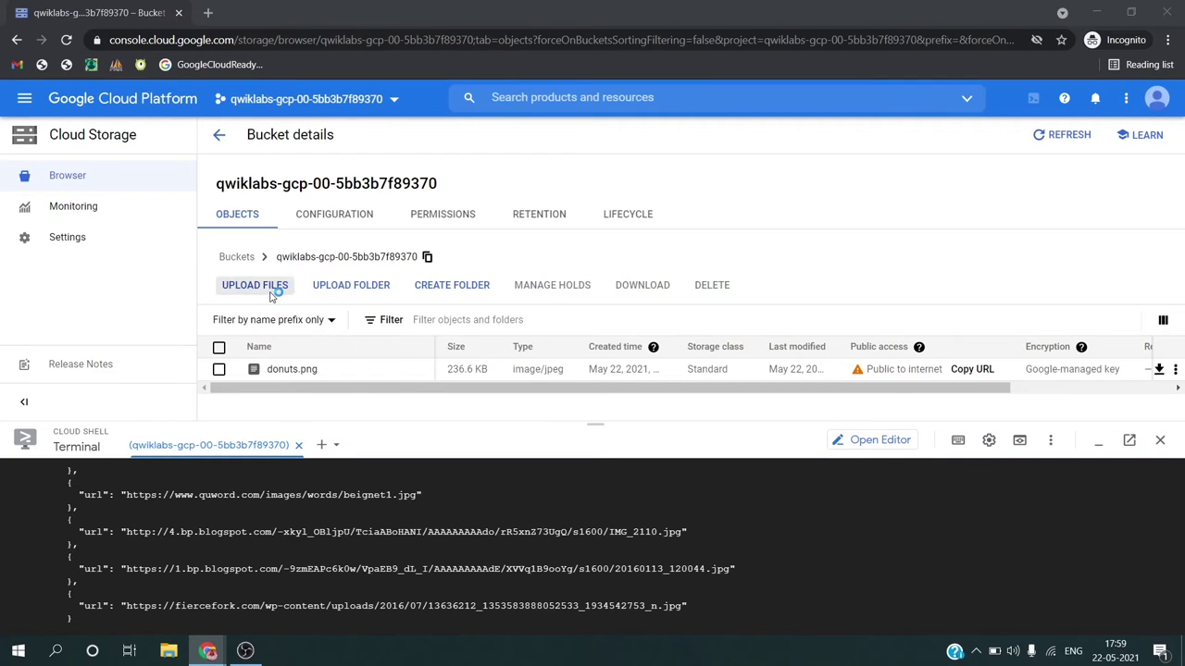
pyautogui.doubleClick(336, 136)
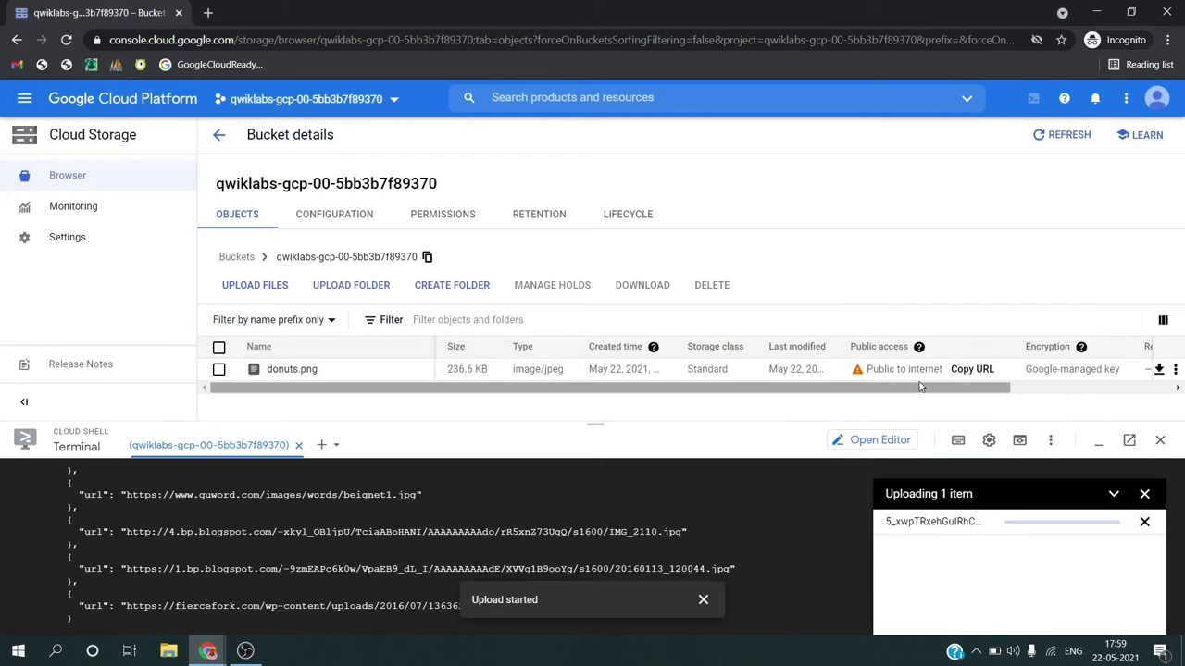
# Step: Rename the newly uploaded image in the bucket to selfie.png
pyautogui.click(1175, 373)
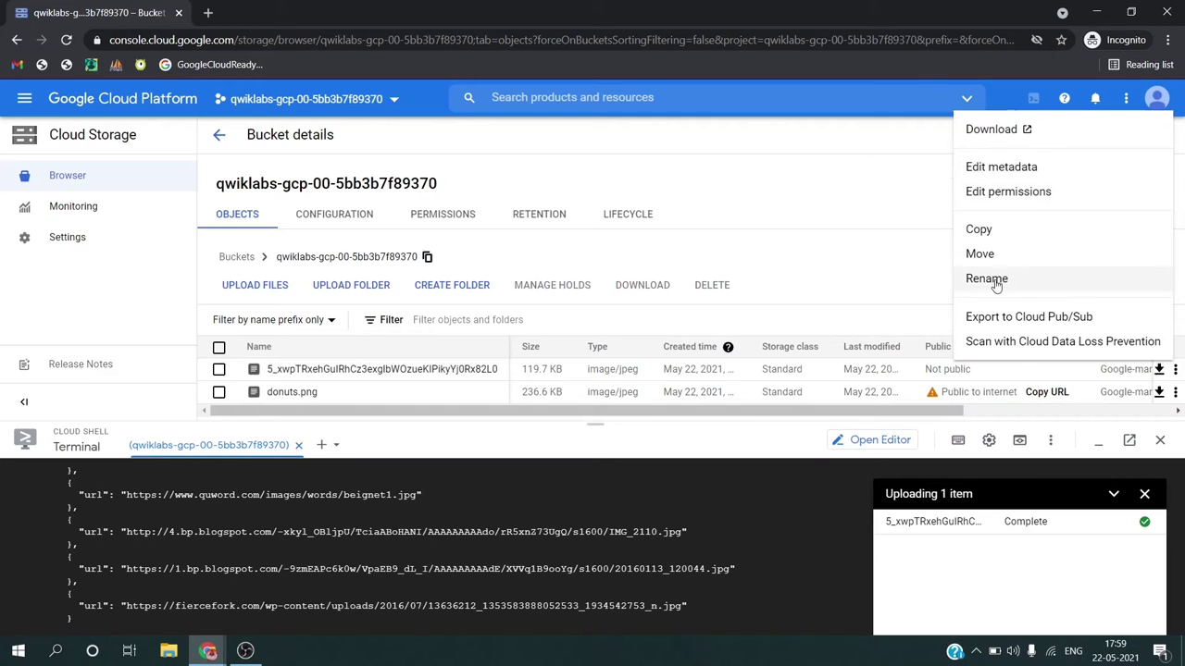
pyautogui.click(1062, 275)
pyautogui.write('selfie.png')
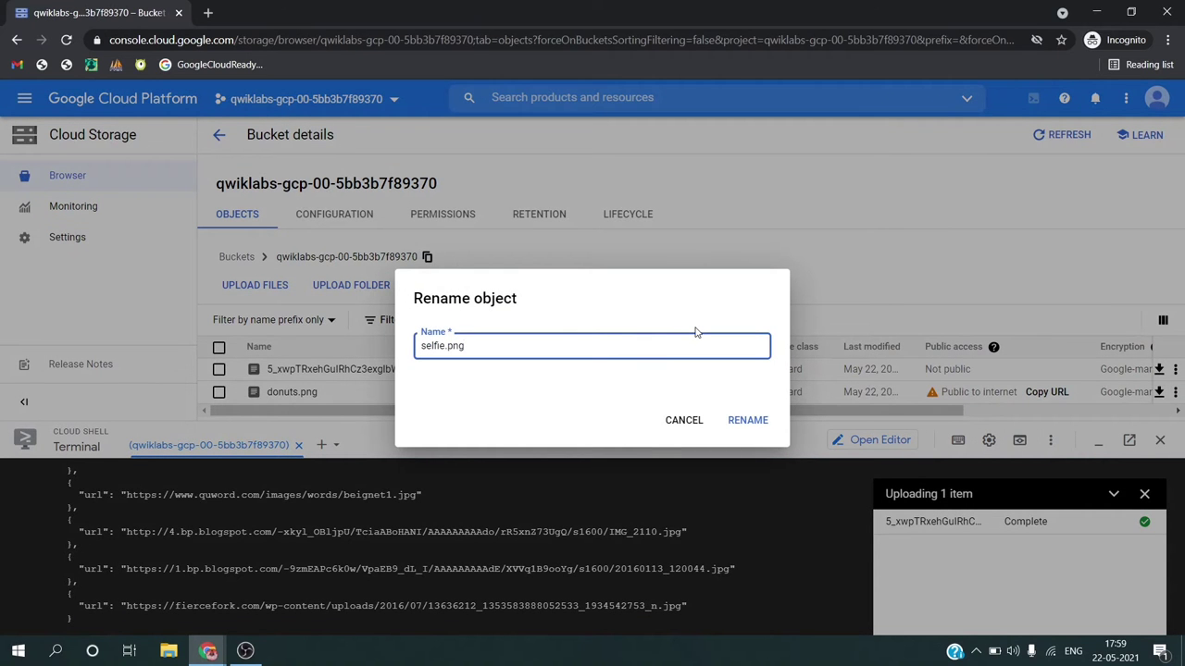
pyautogui.click(748, 421)
# Step: Make selfie.png public by adding a Public entry for allUsers with Reader access and saving the permissions
pyautogui.hotkey('alt', 'Tab')
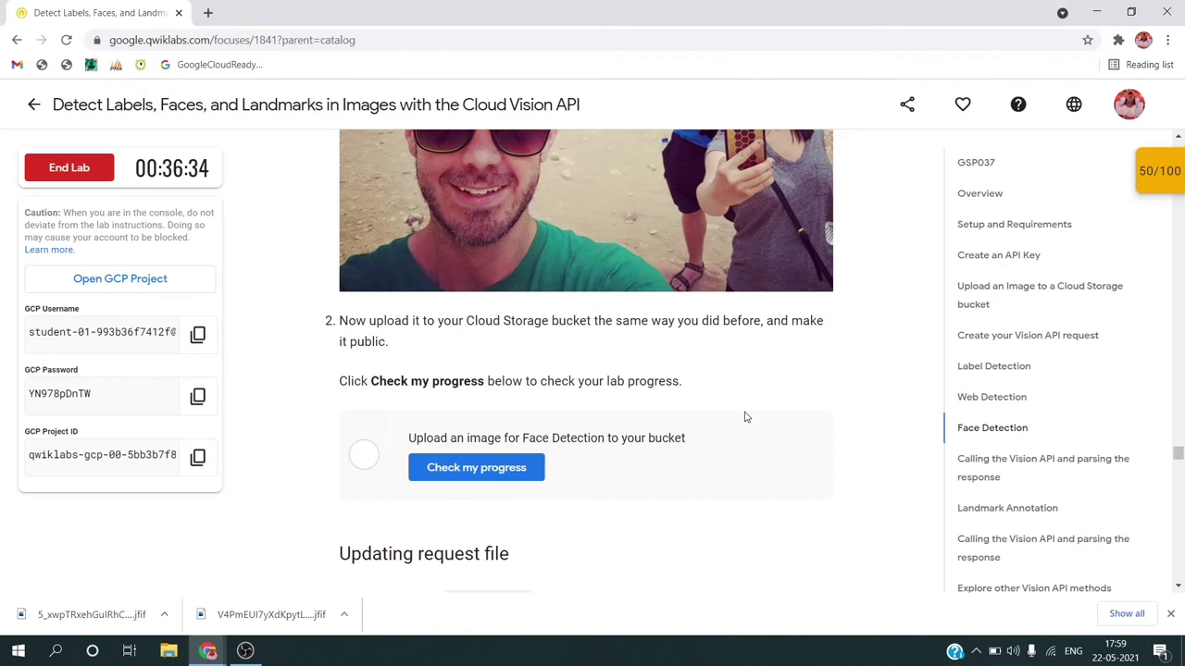
pyautogui.hotkey('alt', 'Tab')
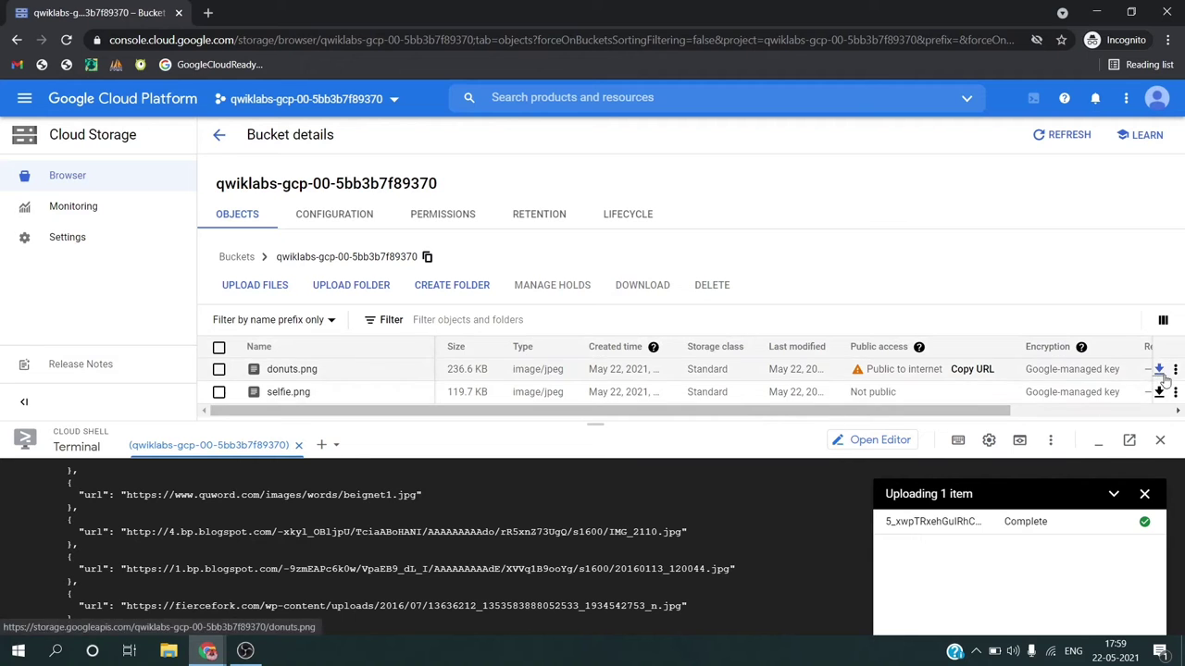
pyautogui.click(1174, 391)
pyautogui.click(1039, 223)
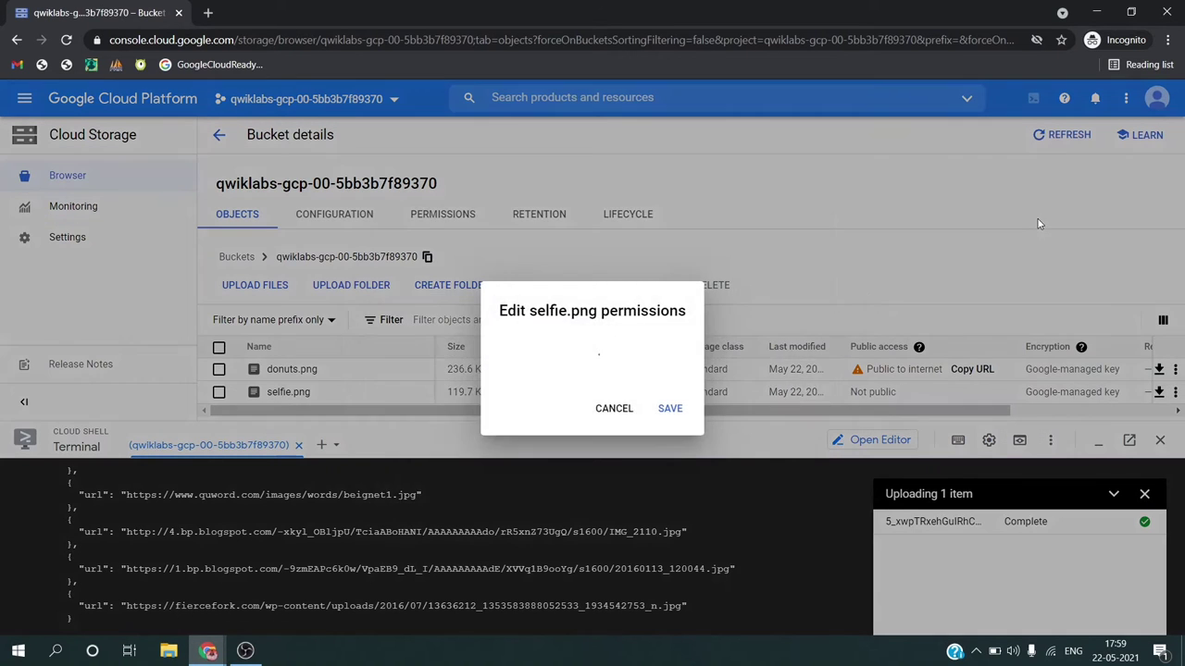
pyautogui.click(428, 417)
pyautogui.click(454, 393)
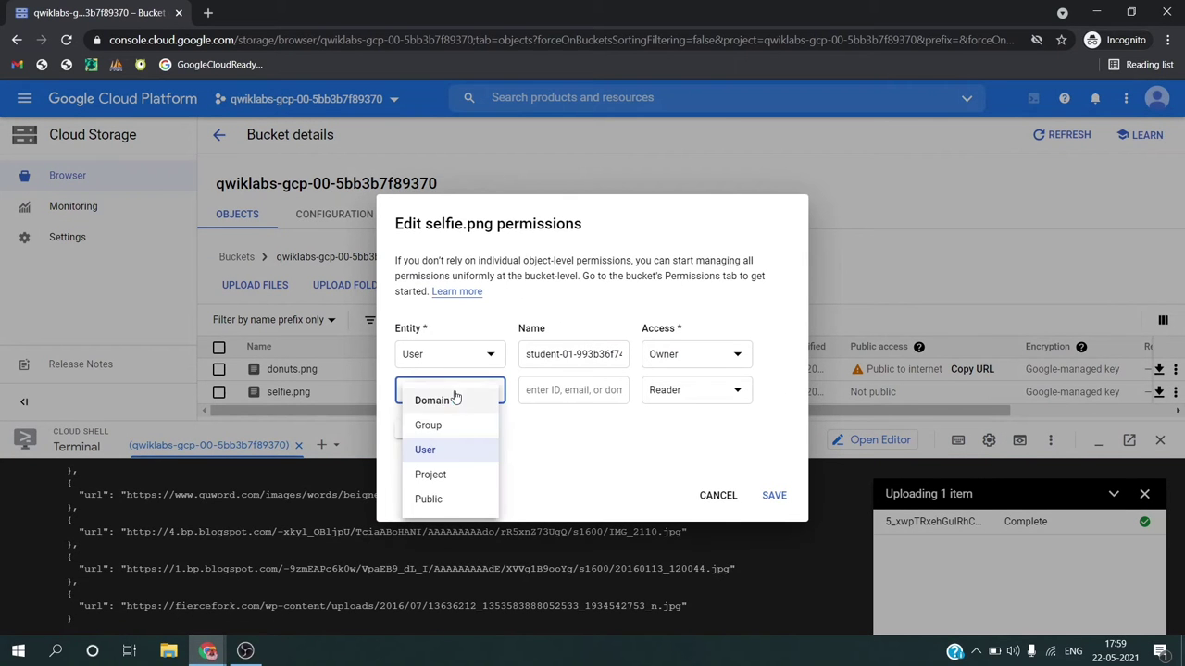
pyautogui.click(454, 497)
pyautogui.click(689, 424)
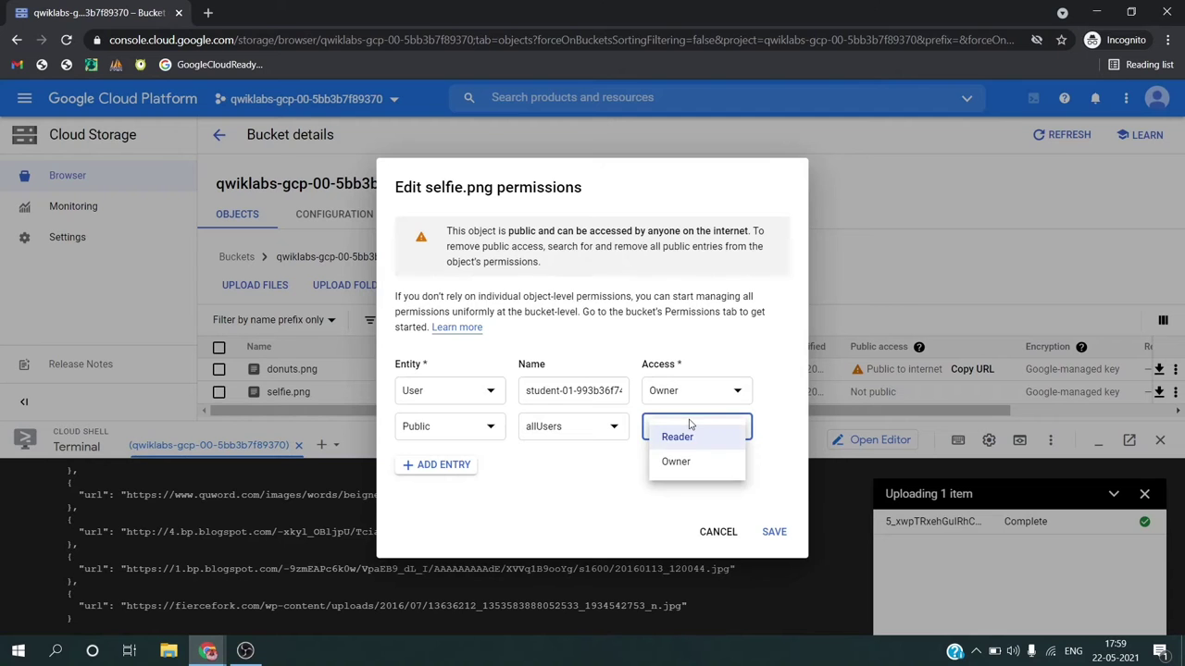
pyautogui.click(683, 436)
pyautogui.click(774, 532)
# Step: Check the lab progress for the Face Detection image upload and copy the updated face and landmark detection request code
pyautogui.hotkey('alt', 'Tab')
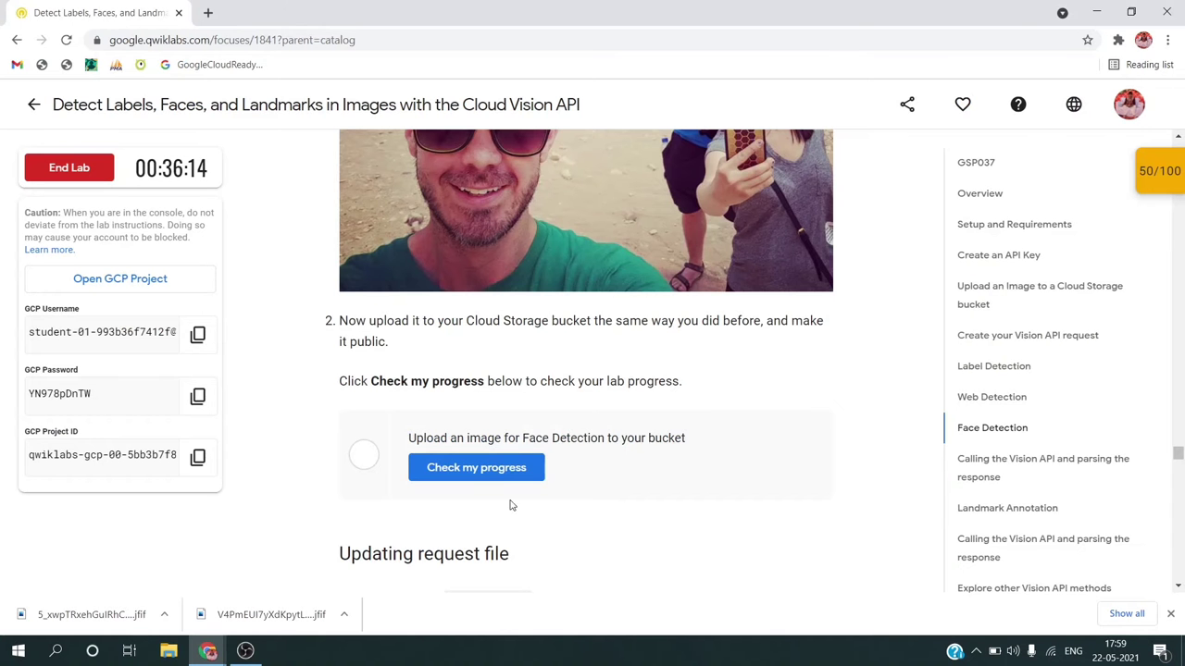
pyautogui.click(500, 469)
pyautogui.scroll(-4, 617, 510)
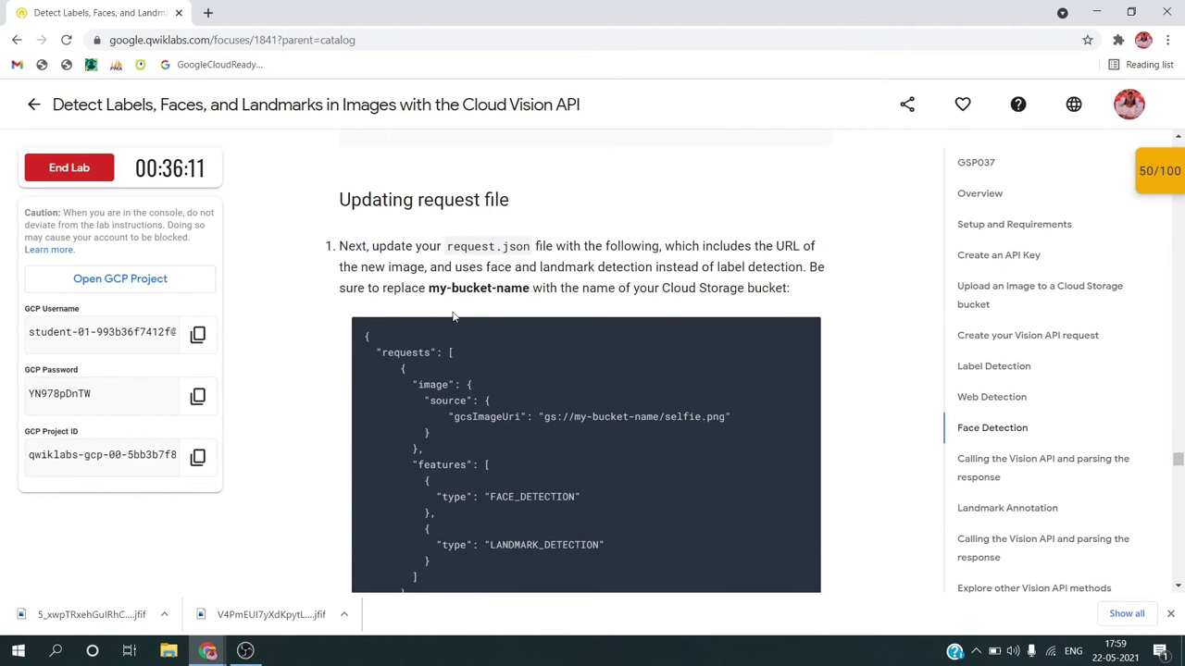
pyautogui.moveTo(794, 338)
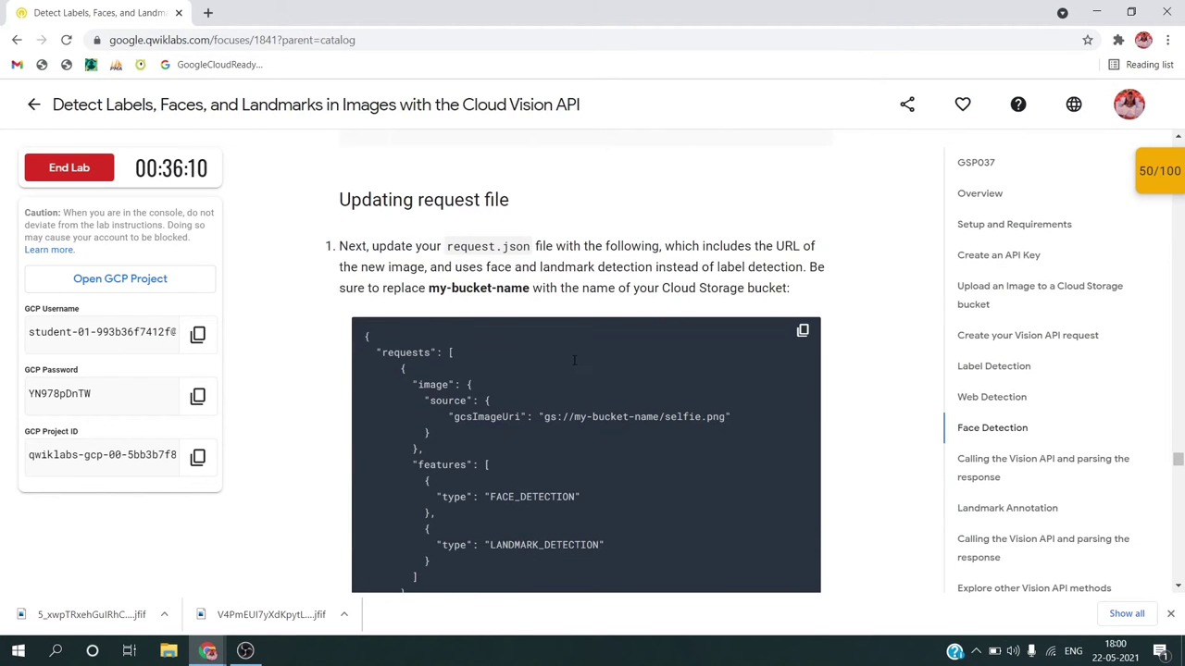
pyautogui.click(794, 339)
# Step: Try the Cloud Shell Editor, dismiss the upload notification and return to the terminal
pyautogui.hotkey('alt', 'Tab')
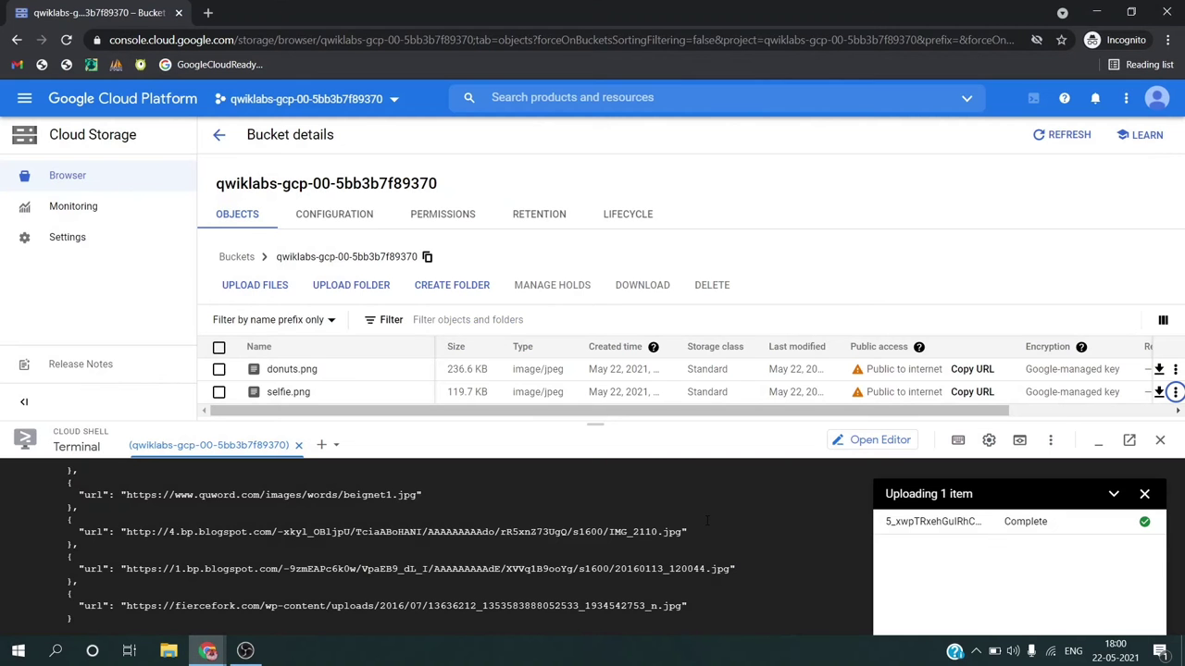
pyautogui.click(877, 442)
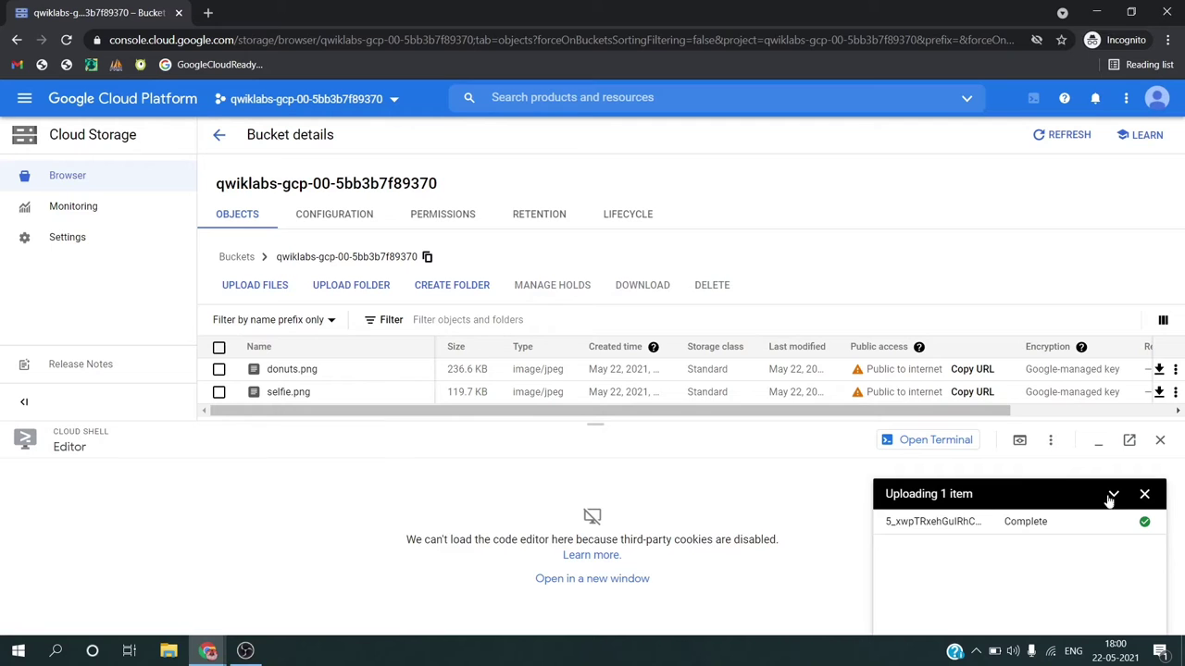
pyautogui.click(1144, 493)
pyautogui.click(921, 442)
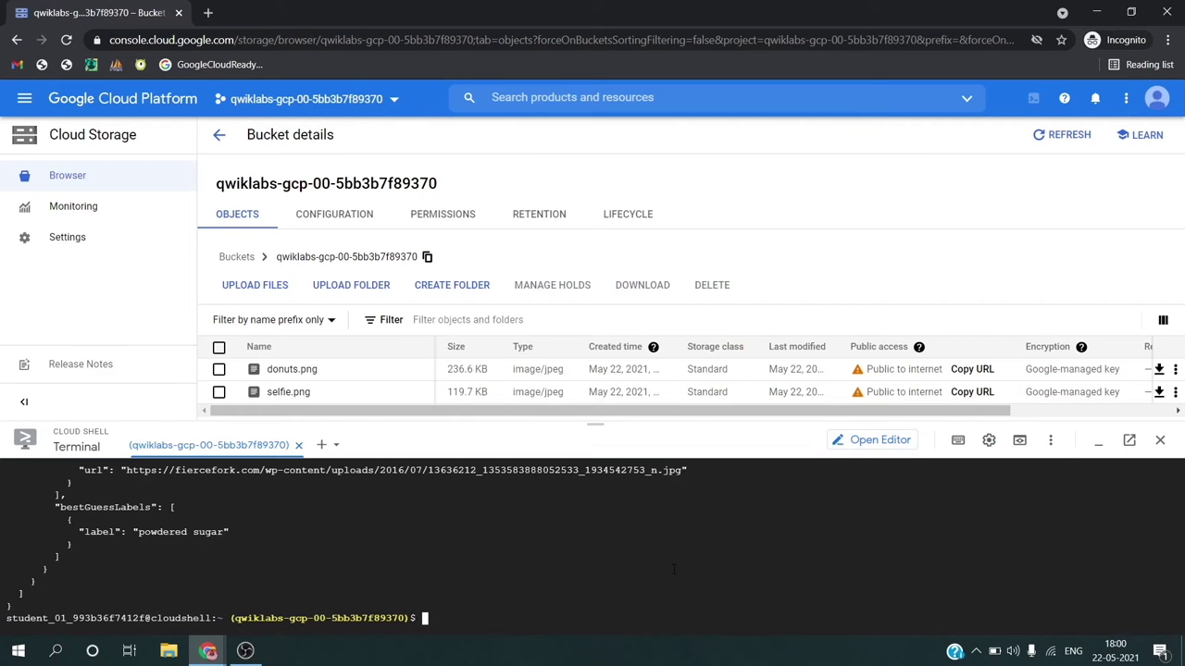
# Step: Open request.json in the vi editor in Cloud Shell and look through its current contents
pyautogui.write('vi request.json')
pyautogui.press('Return')
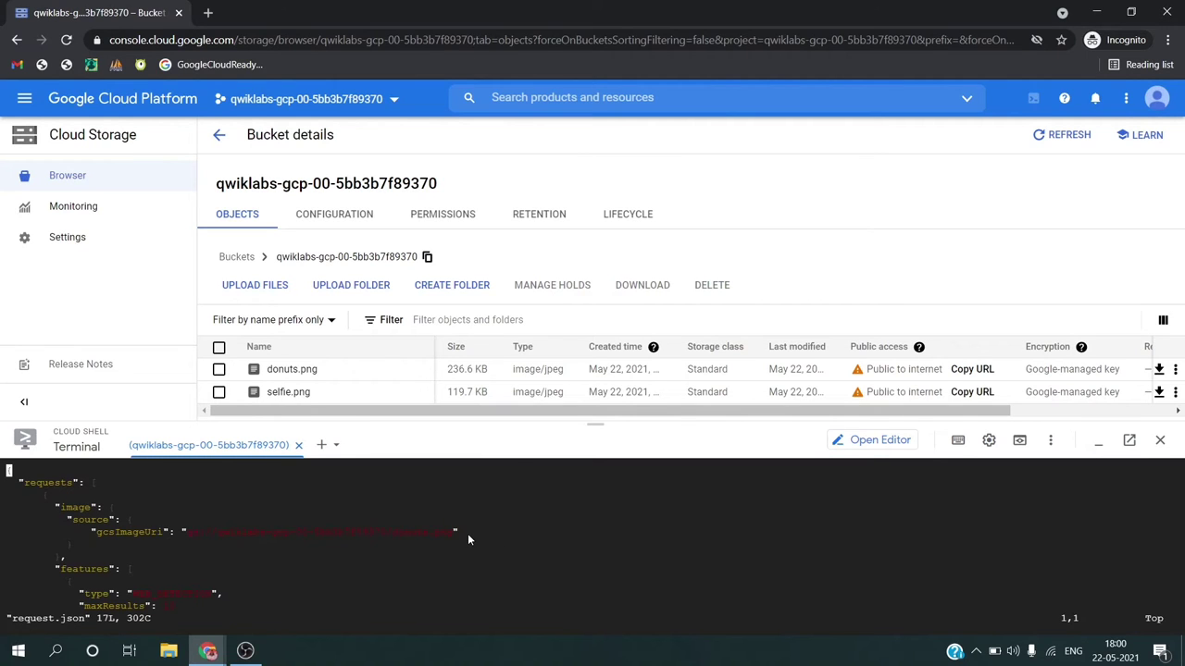
pyautogui.scroll(-5, 332, 542)
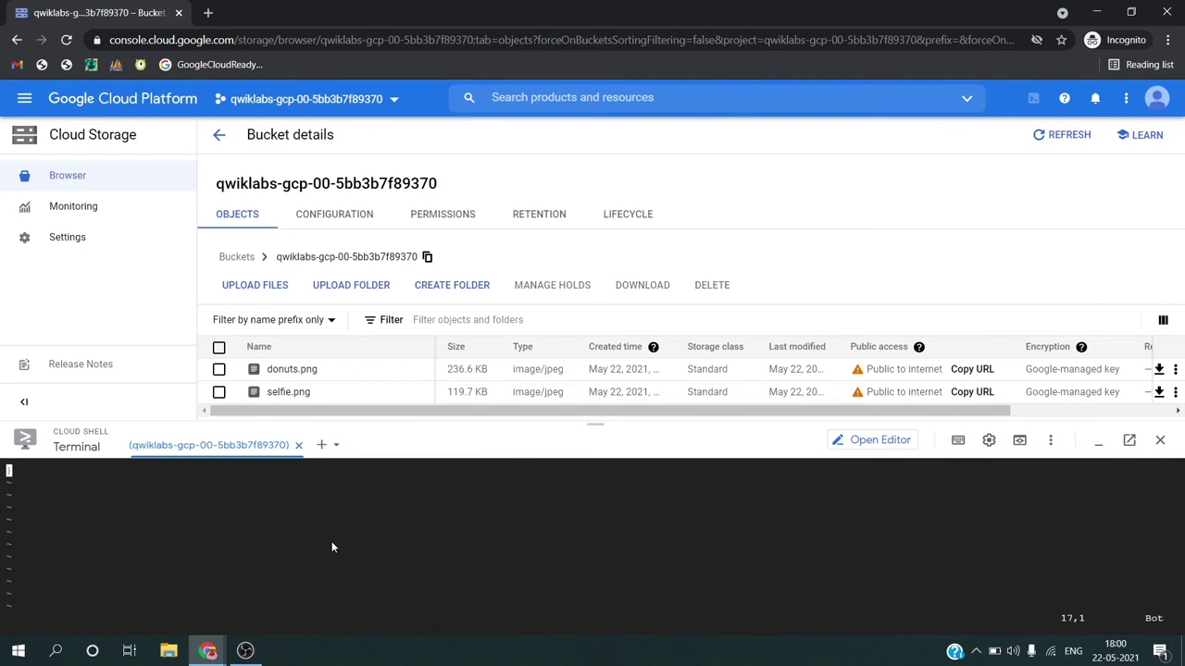
pyautogui.scroll(5, 332, 547)
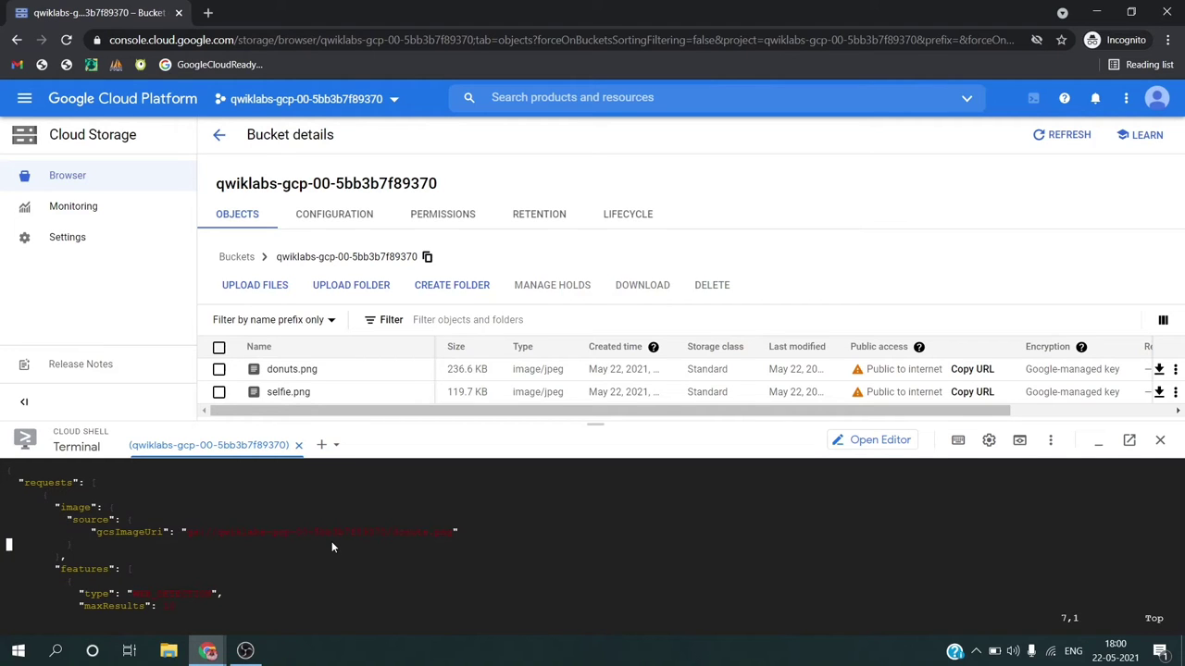
pyautogui.press('q')
pyautogui.press('i')
pyautogui.press('w')
pyautogui.press('j')
pyautogui.press('j')
pyautogui.press('$')
pyautogui.press('Return')
pyautogui.press('Return')
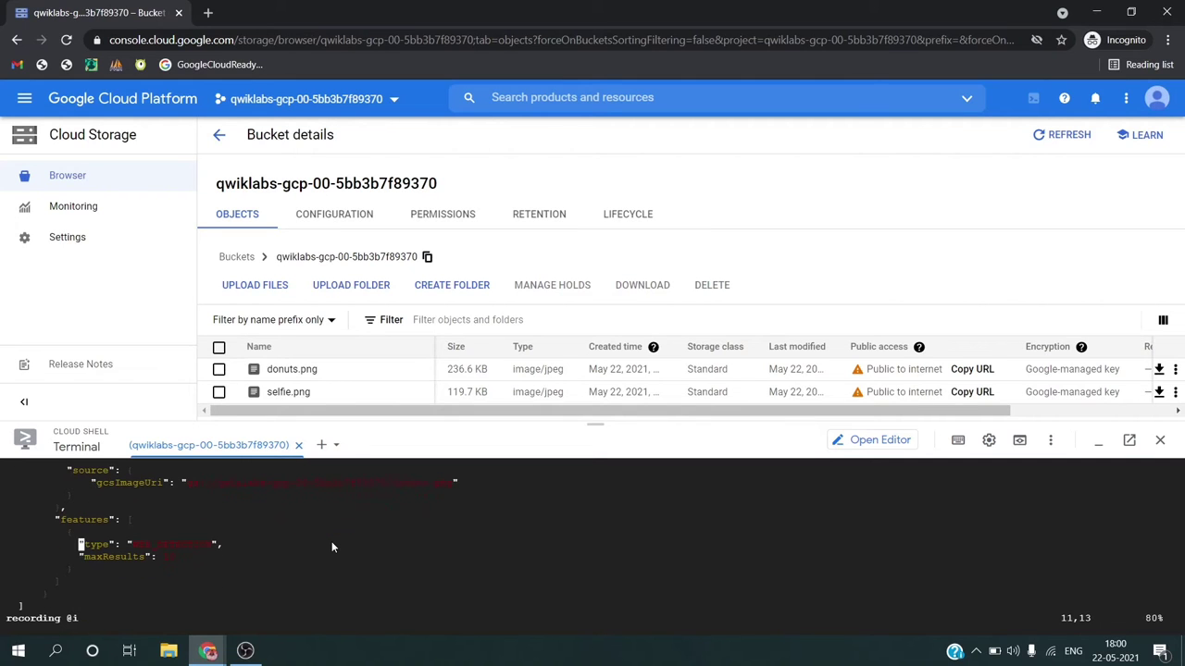
pyautogui.press('Return')
pyautogui.press('q')
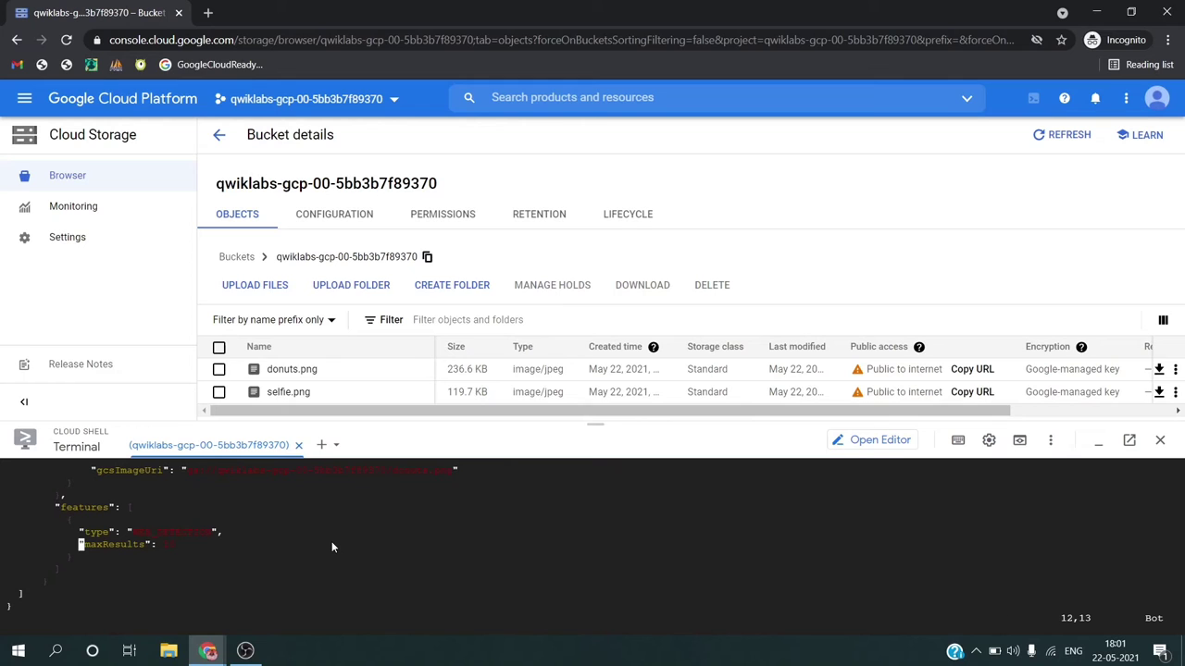
pyautogui.press('q')
pyautogui.press('i')
pyautogui.press('$')
pyautogui.hotkey('ctrl', 'f')
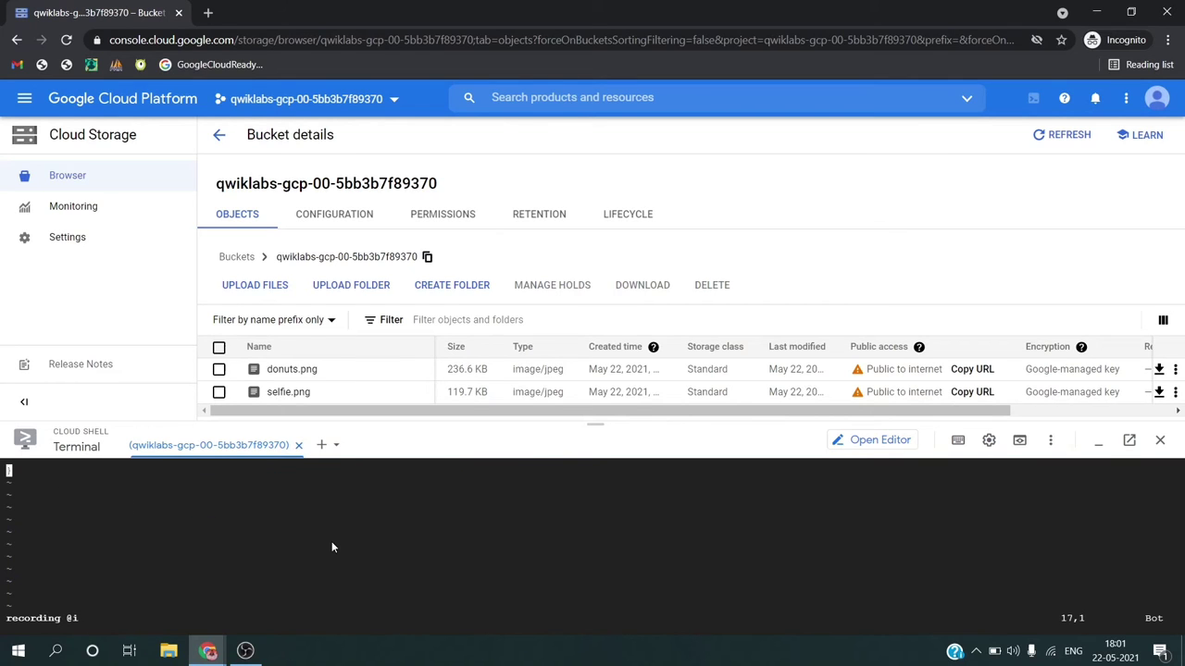
pyautogui.press('q')
pyautogui.press('q')
pyautogui.hotkey('ctrl', 'b')
pyautogui.hotkey('ctrl', 'f')
pyautogui.hotkey('alt', 'Tab')
pyautogui.hotkey('alt', 'Tab')
pyautogui.hotkey('ctrl', 'b')
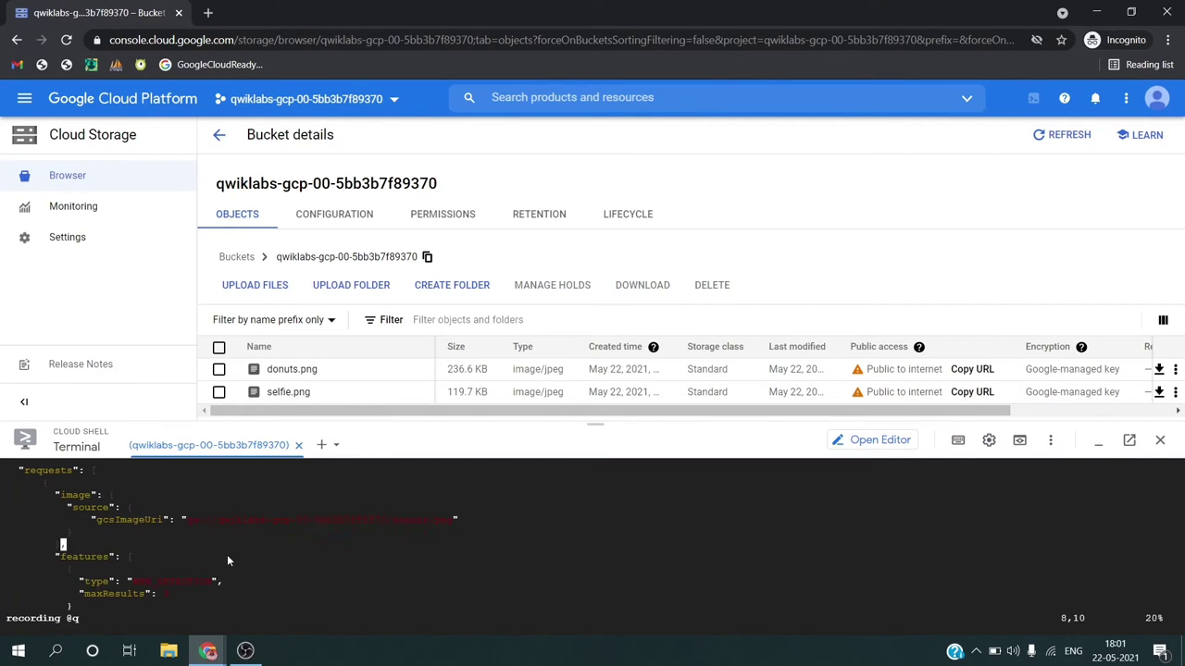
pyautogui.hotkey('ctrl', 'f')
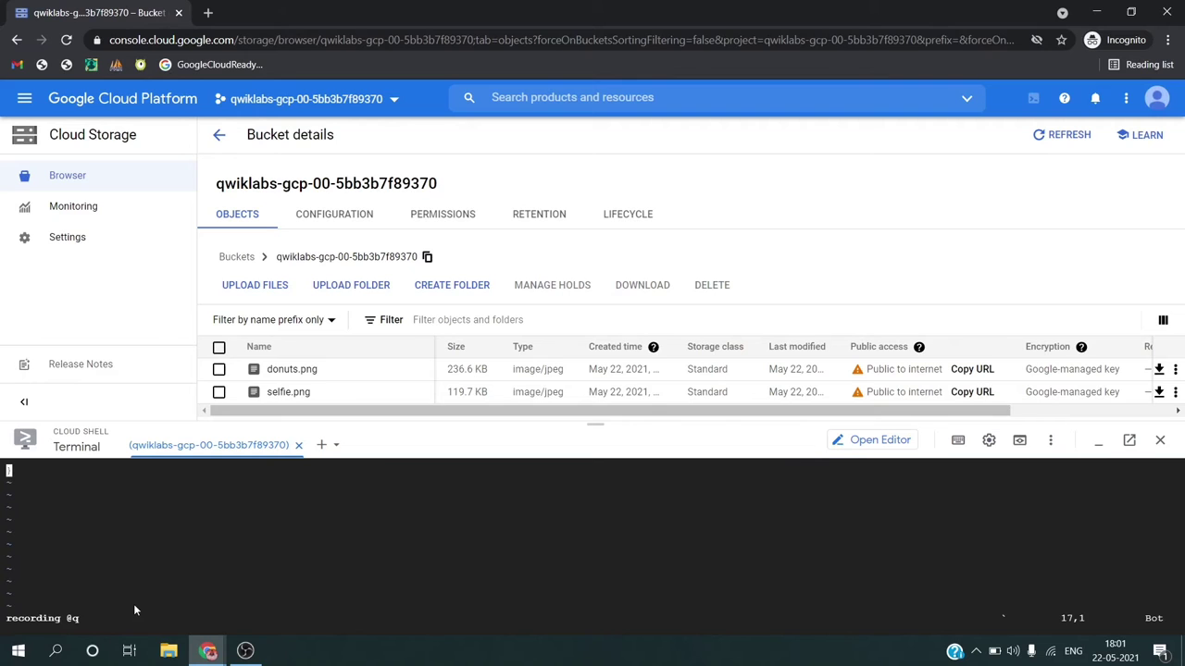
# Step: Replace the old web detection contents of request.json with the copied face and landmark detection request code
pyautogui.press('a')
pyautogui.press('q')
pyautogui.press('a')
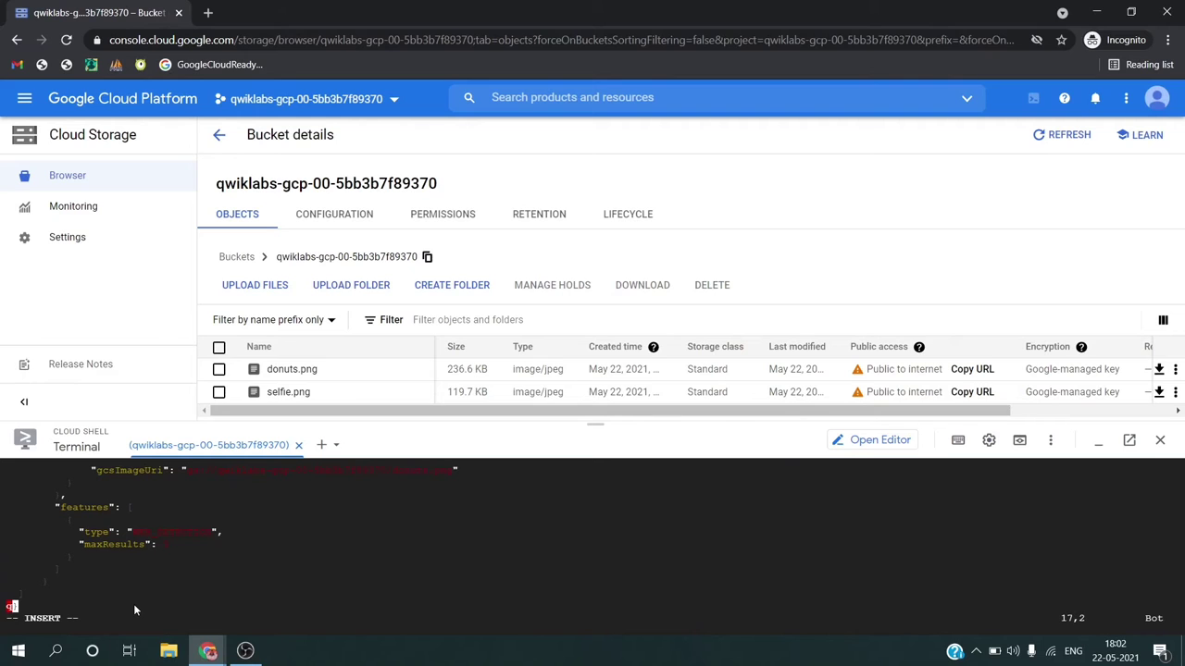
pyautogui.press('BackSpace')
pyautogui.press('BackSpace')
pyautogui.press('BackSpace')
pyautogui.press('BackSpace')
pyautogui.press('BackSpace')
pyautogui.press('BackSpace')
pyautogui.press('BackSpace')
pyautogui.press('BackSpace')
pyautogui.press('BackSpace')
pyautogui.press('BackSpace')
pyautogui.press('BackSpace')
pyautogui.press('BackSpace')
pyautogui.press('BackSpace')
pyautogui.press('BackSpace')
pyautogui.press('BackSpace')
pyautogui.press('BackSpace')
pyautogui.press('BackSpace')
pyautogui.press('BackSpace')
pyautogui.press('BackSpace')
pyautogui.press('BackSpace')
pyautogui.press('BackSpace')
pyautogui.press('BackSpace')
pyautogui.press('BackSpace')
pyautogui.press('BackSpace')
pyautogui.press('BackSpace')
pyautogui.press('BackSpace')
pyautogui.press('BackSpace')
pyautogui.press('BackSpace')
pyautogui.press('BackSpace')
pyautogui.press('BackSpace')
pyautogui.press('BackSpace')
pyautogui.press('BackSpace')
pyautogui.press('BackSpace')
pyautogui.press('BackSpace')
pyautogui.press('BackSpace')
pyautogui.press('BackSpace')
pyautogui.press('BackSpace')
pyautogui.press('BackSpace')
pyautogui.press('BackSpace')
pyautogui.press('BackSpace')
pyautogui.press('BackSpace')
pyautogui.press('BackSpace')
pyautogui.press('BackSpace')
pyautogui.press('BackSpace')
pyautogui.press('BackSpace')
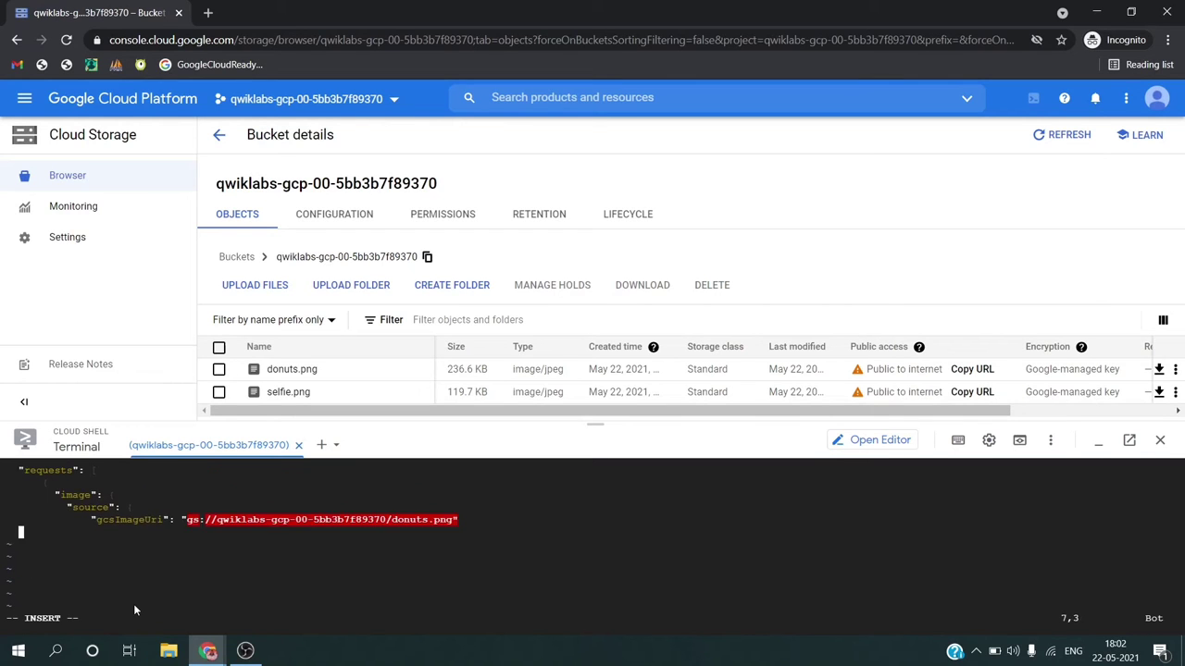
pyautogui.press('BackSpace')
pyautogui.press('BackSpace')
pyautogui.press('BackSpace')
pyautogui.press('BackSpace')
pyautogui.press('BackSpace')
pyautogui.press('BackSpace')
pyautogui.press('BackSpace')
pyautogui.press('BackSpace')
pyautogui.press('BackSpace')
pyautogui.press('BackSpace')
pyautogui.press('BackSpace')
pyautogui.press('BackSpace')
pyautogui.press('BackSpace')
pyautogui.press('BackSpace')
pyautogui.press('BackSpace')
pyautogui.press('BackSpace')
pyautogui.press('BackSpace')
pyautogui.press('BackSpace')
pyautogui.press('BackSpace')
pyautogui.press('BackSpace')
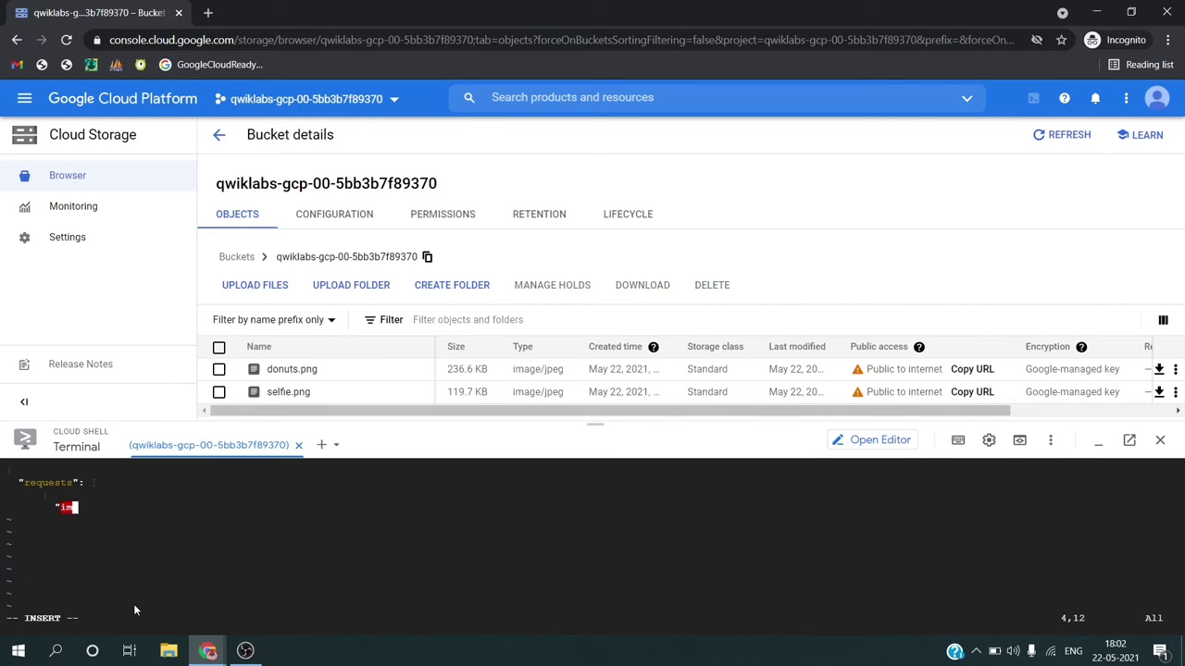
pyautogui.hotkey('ctrl', 'v')
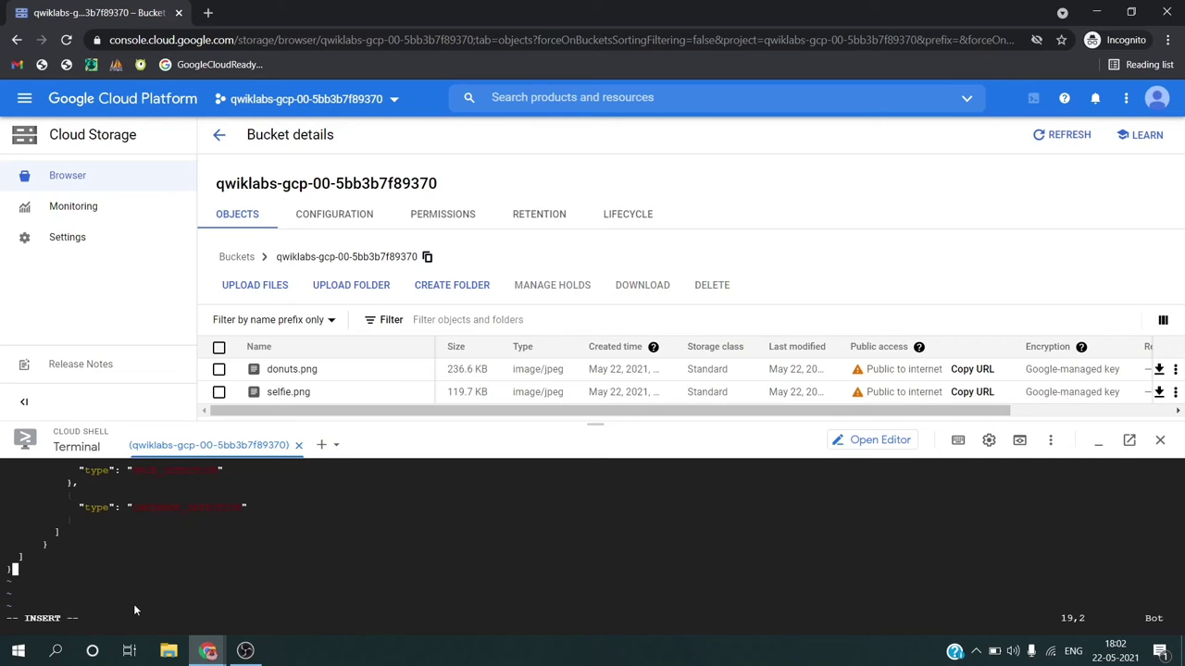
# Step: Replace the my-bucket-name placeholder in the gcsImageUri path with the bucket name qwiklabs-gcp-00-5bb3b7f89370
pyautogui.press('Up')
pyautogui.press('Up')
pyautogui.press('Up')
pyautogui.press('Up')
pyautogui.press('Up')
pyautogui.press('Up')
pyautogui.press('Up')
pyautogui.press('Up')
pyautogui.press('Up')
pyautogui.press('Up')
pyautogui.press('Up')
pyautogui.press('Up')
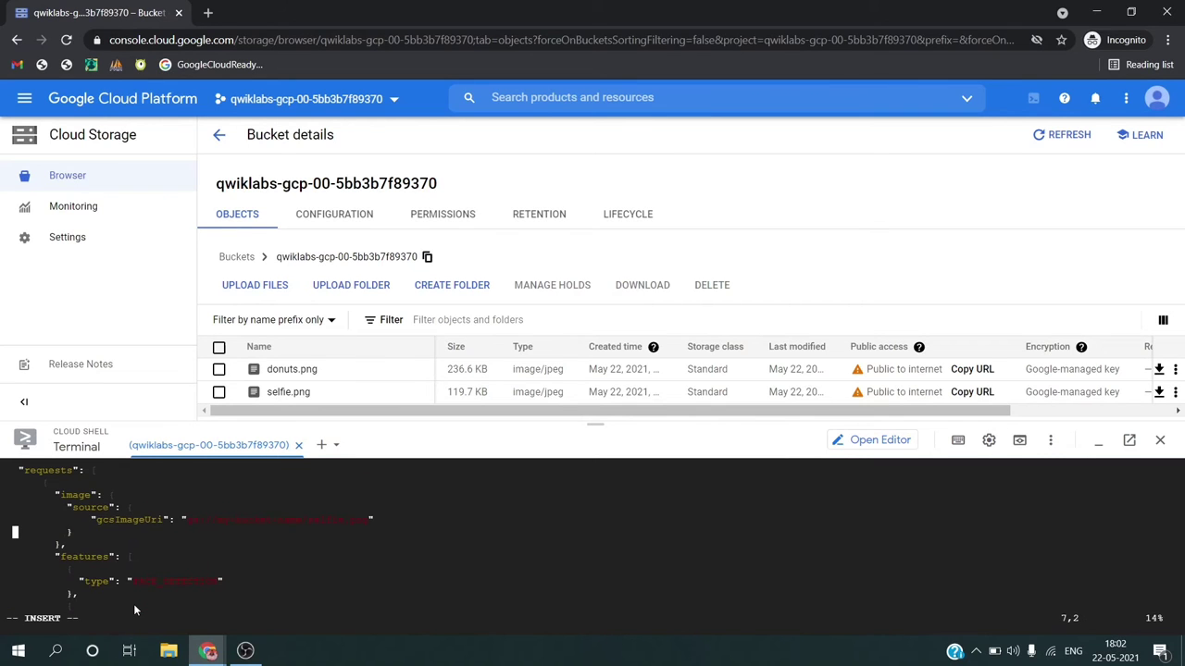
pyautogui.press('Up')
pyautogui.press('End')
pyautogui.press('Left')
pyautogui.press('Left')
pyautogui.press('Left')
pyautogui.press('Left')
pyautogui.press('Left')
pyautogui.press('Left')
pyautogui.press('Left')
pyautogui.press('Left')
pyautogui.press('Left')
pyautogui.press('Left')
pyautogui.press('Left')
pyautogui.press('Left')
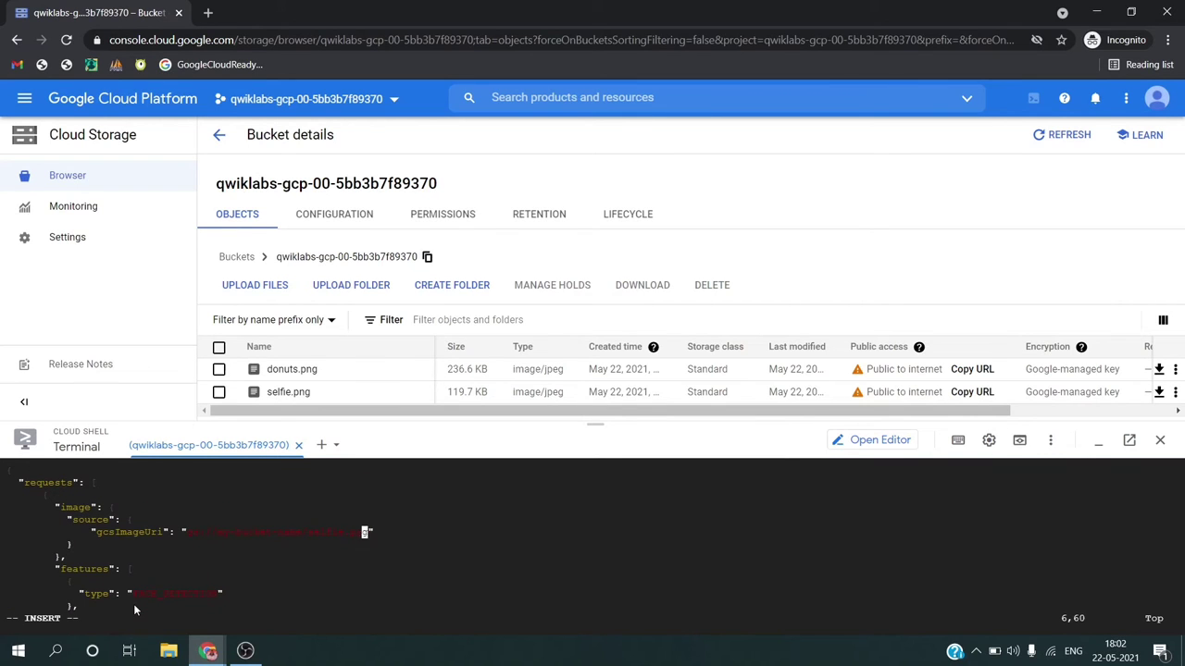
pyautogui.press('BackSpace')
pyautogui.press('BackSpace')
pyautogui.press('BackSpace')
pyautogui.press('BackSpace')
pyautogui.press('BackSpace')
pyautogui.press('BackSpace')
pyautogui.press('BackSpace')
pyautogui.press('BackSpace')
pyautogui.press('BackSpace')
pyautogui.press('BackSpace')
pyautogui.press('BackSpace')
pyautogui.press('BackSpace')
pyautogui.press('BackSpace')
pyautogui.press('BackSpace')
pyautogui.press('super+v')
pyautogui.scroll(-1, 313, 413)
pyautogui.scroll(-5, 313, 413)
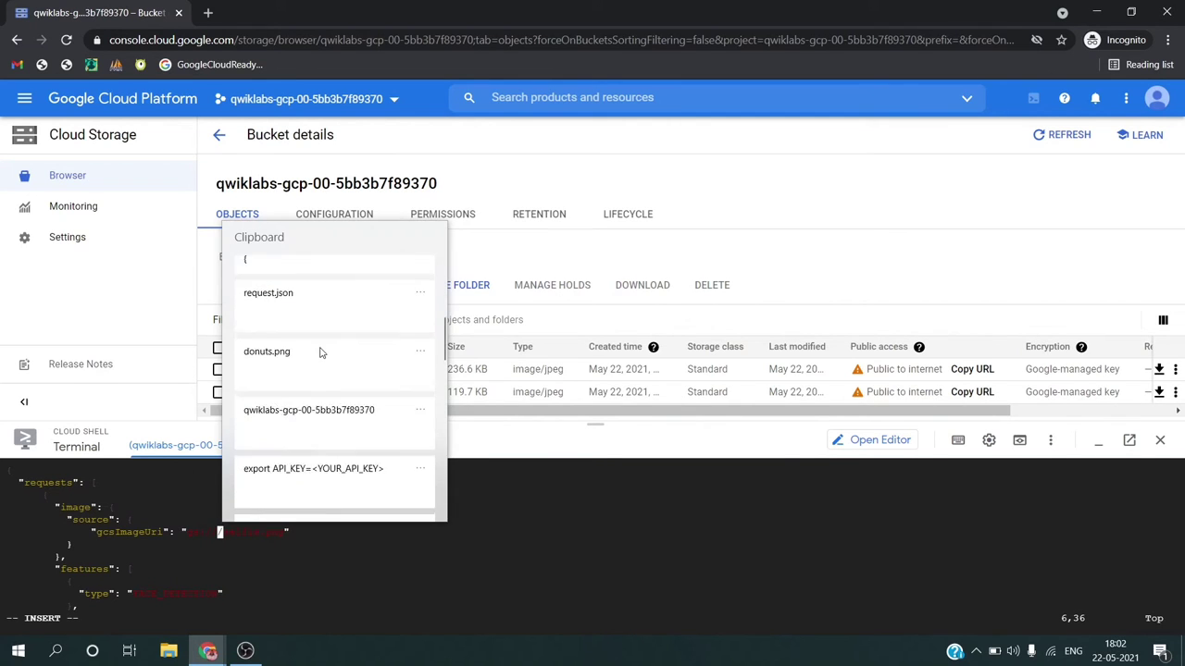
pyautogui.click(319, 329)
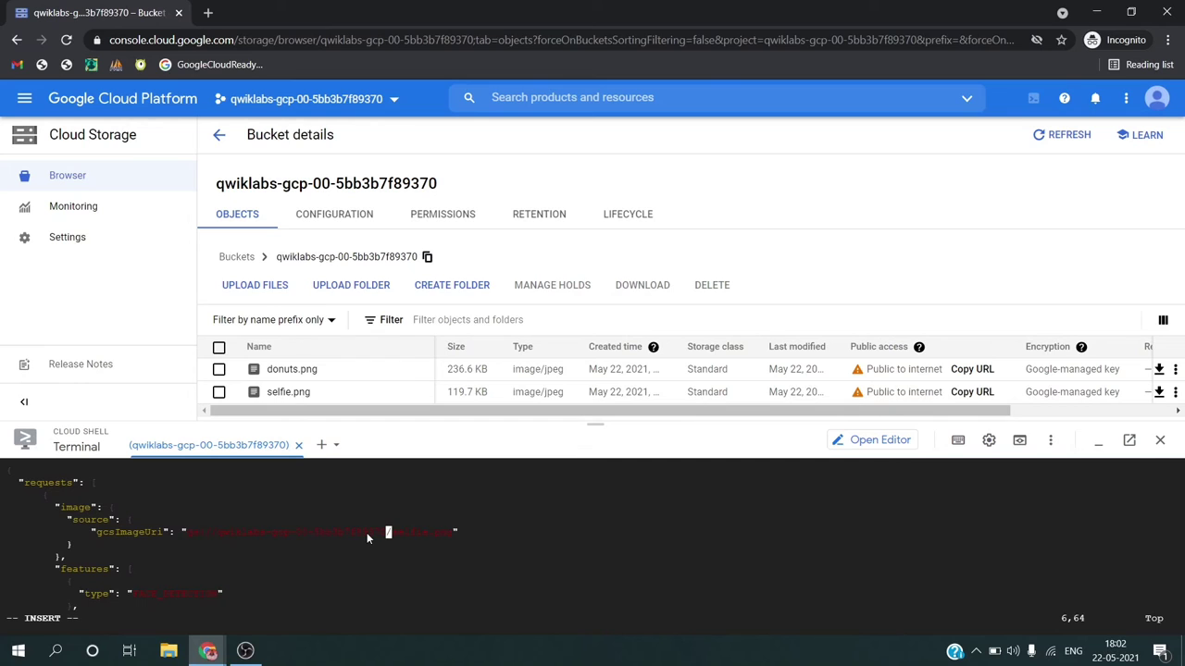
# Step: Save the updated request.json and exit vi with :wq
pyautogui.press('Escape')
pyautogui.press('q')
pyautogui.press(':')
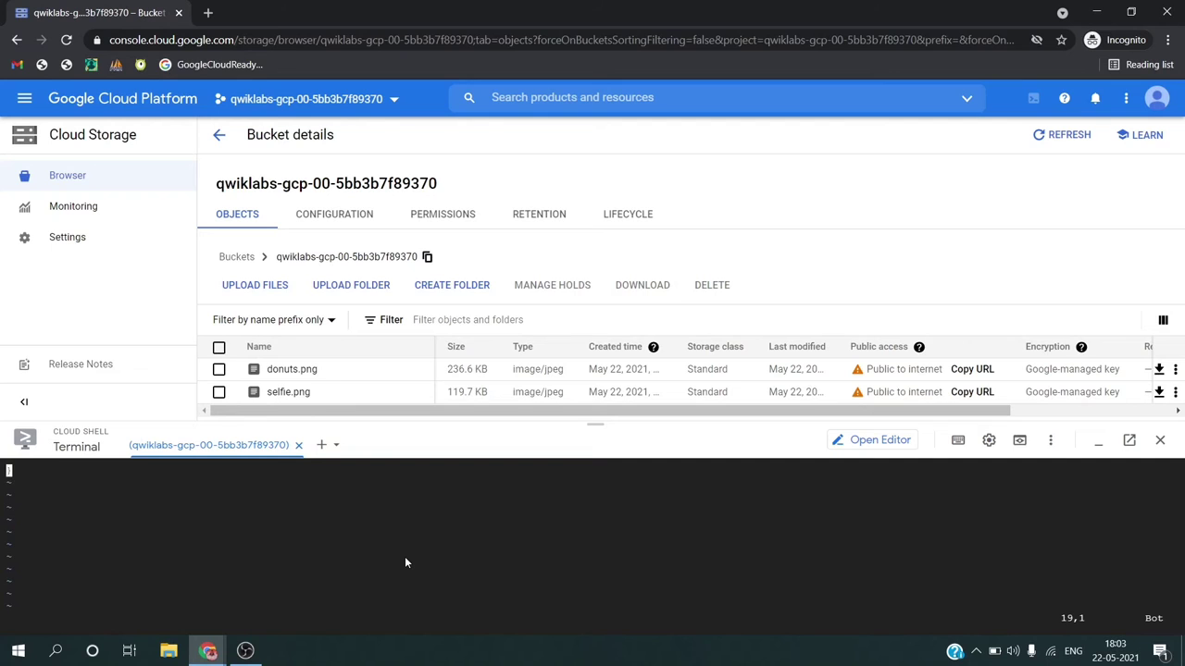
pyautogui.press('a')
pyautogui.press('BackSpace')
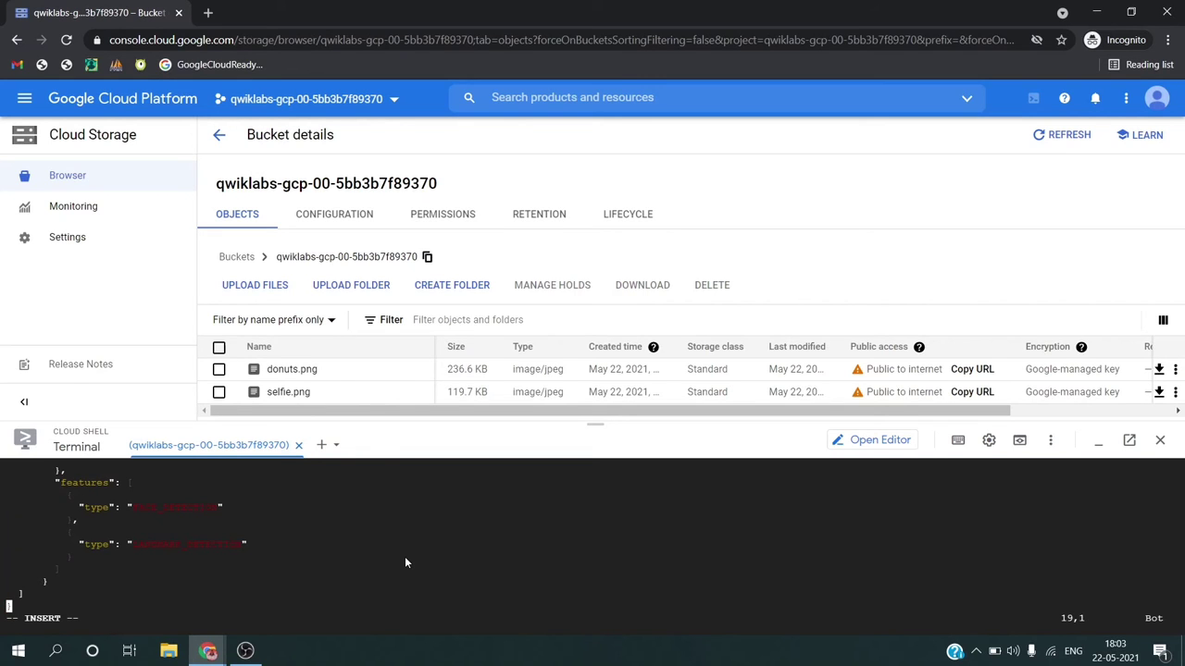
pyautogui.press('Escape')
pyautogui.press('q')
pyautogui.press('q')
pyautogui.press('v')
pyautogui.press('Escape')
pyautogui.write(':wq')
pyautogui.press('Return')
# Step: Copy the Vision API curl command from the lab instructions and enter it in Cloud Shell to post request.json
pyautogui.hotkey('alt', 'Tab')
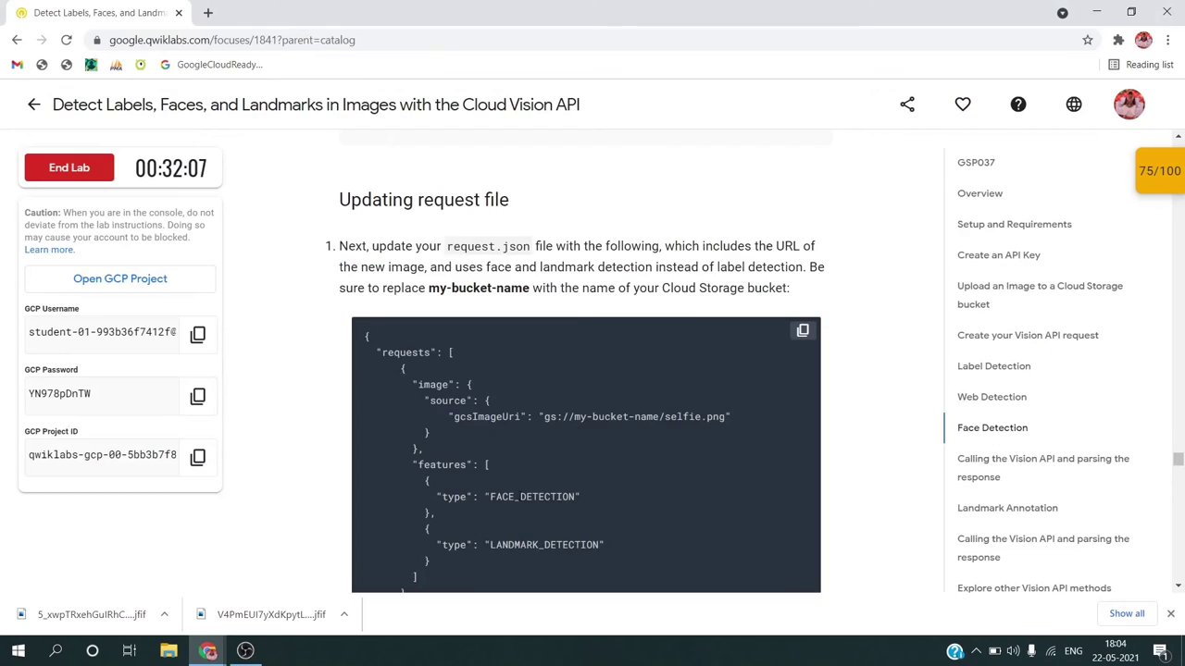
pyautogui.scroll(-5, 804, 331)
pyautogui.click(803, 331)
pyautogui.hotkey('alt', 'Tab')
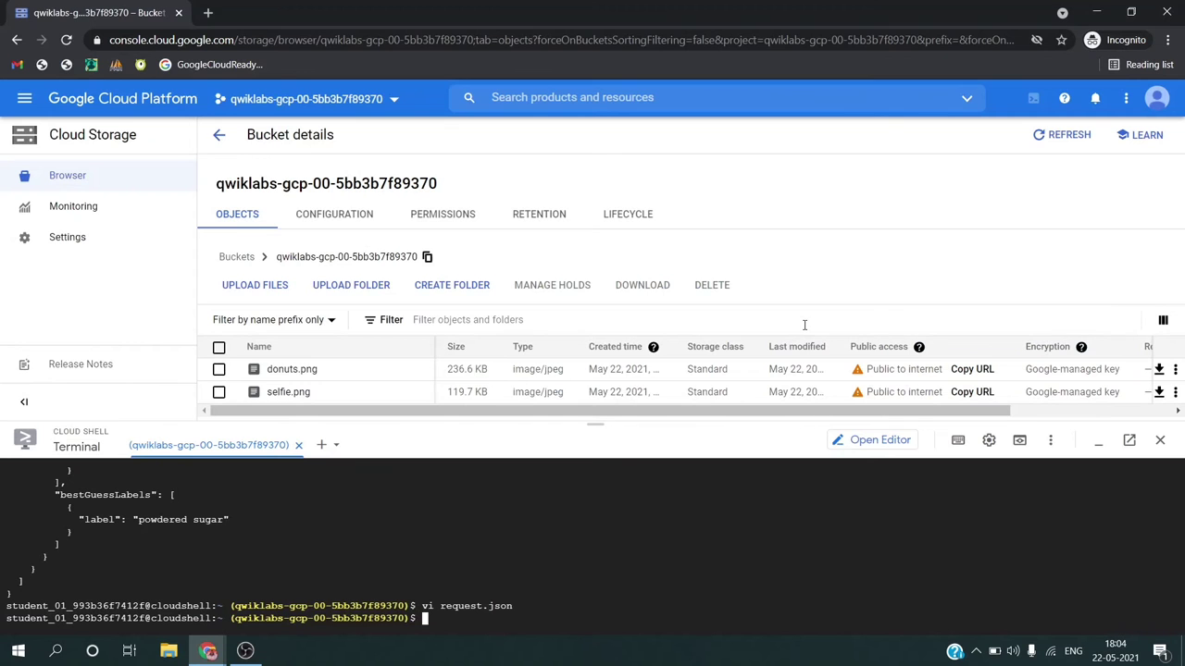
pyautogui.write('curl -s -X POST -H "Content-Type: application/json" --data-binary @request.json  https://vision.googleapis.com/v1/images:annotate?key=${API_KEY}')
# Step: Switch to the lab instructions and save the Landmark Annotation city skyline image as a PNG in the Downloads folder
pyautogui.hotkey('alt', 'Tab')
pyautogui.scroll(-2, 789, 428)
pyautogui.scroll(-15, 790, 428)
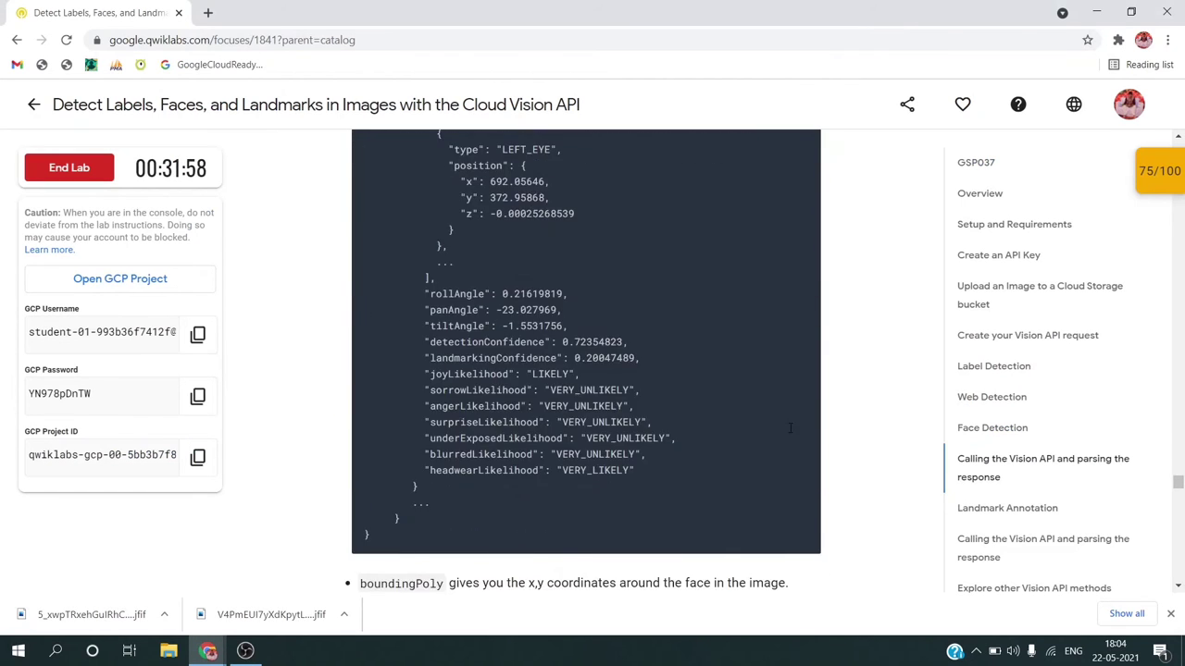
pyautogui.rightClick(666, 382)
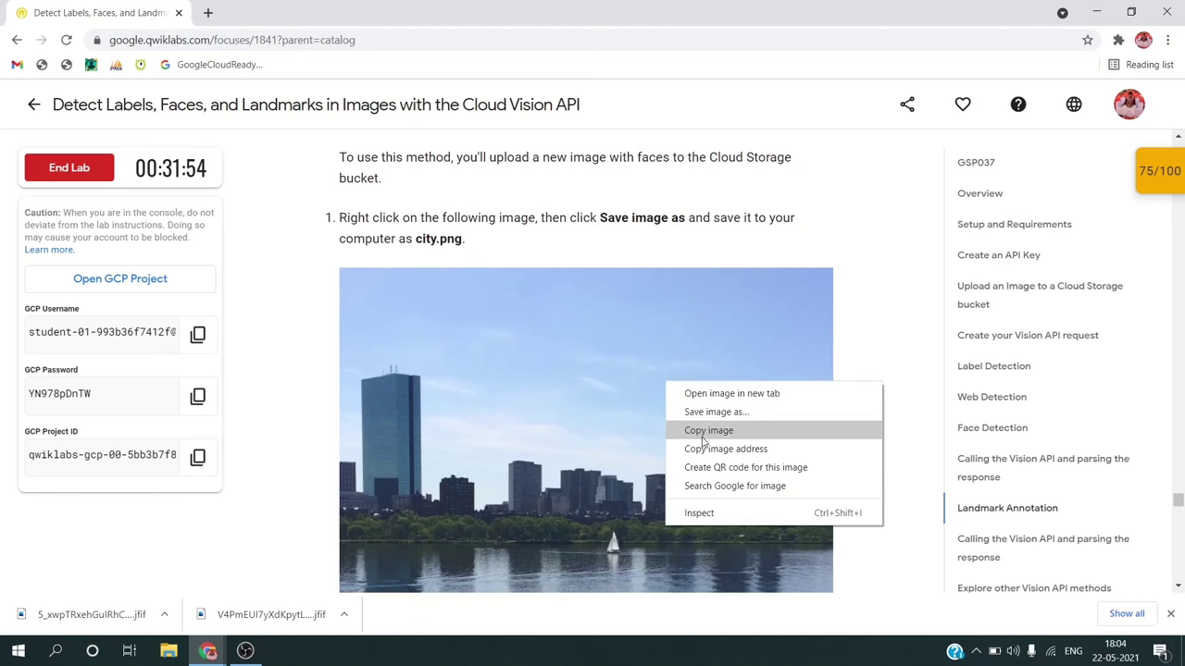
pyautogui.click(701, 412)
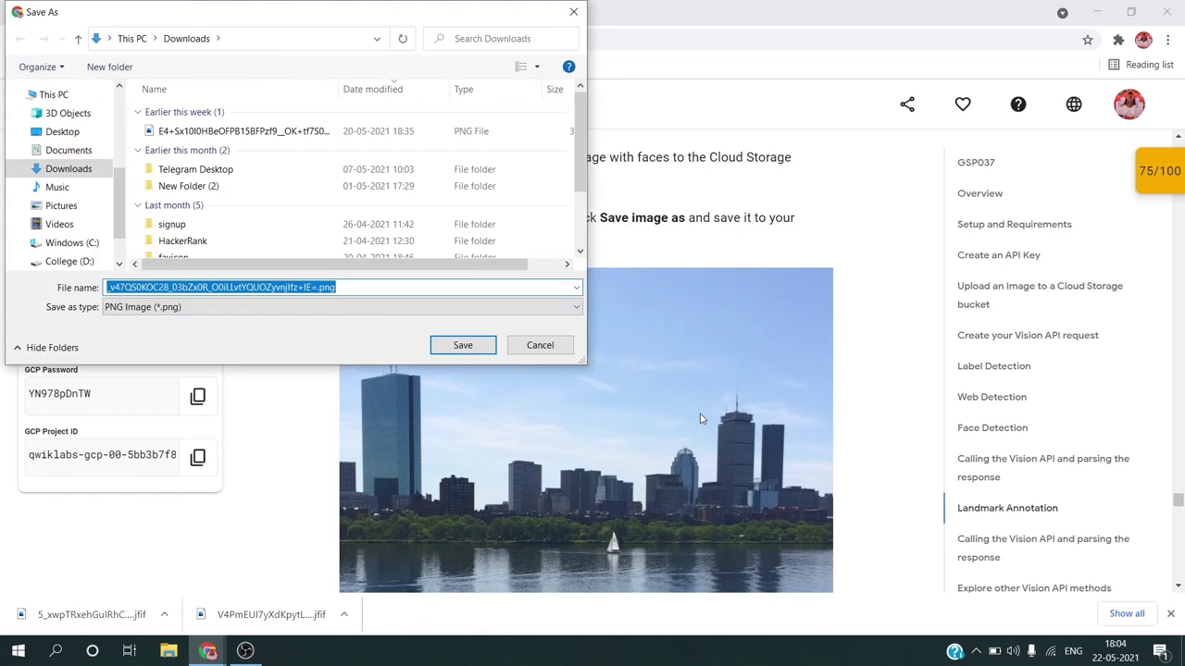
pyautogui.press('Return')
# Step: Copy the file name city.png from the lab instructions and return to the Cloud Storage bucket
pyautogui.scroll(-1, 700, 419)
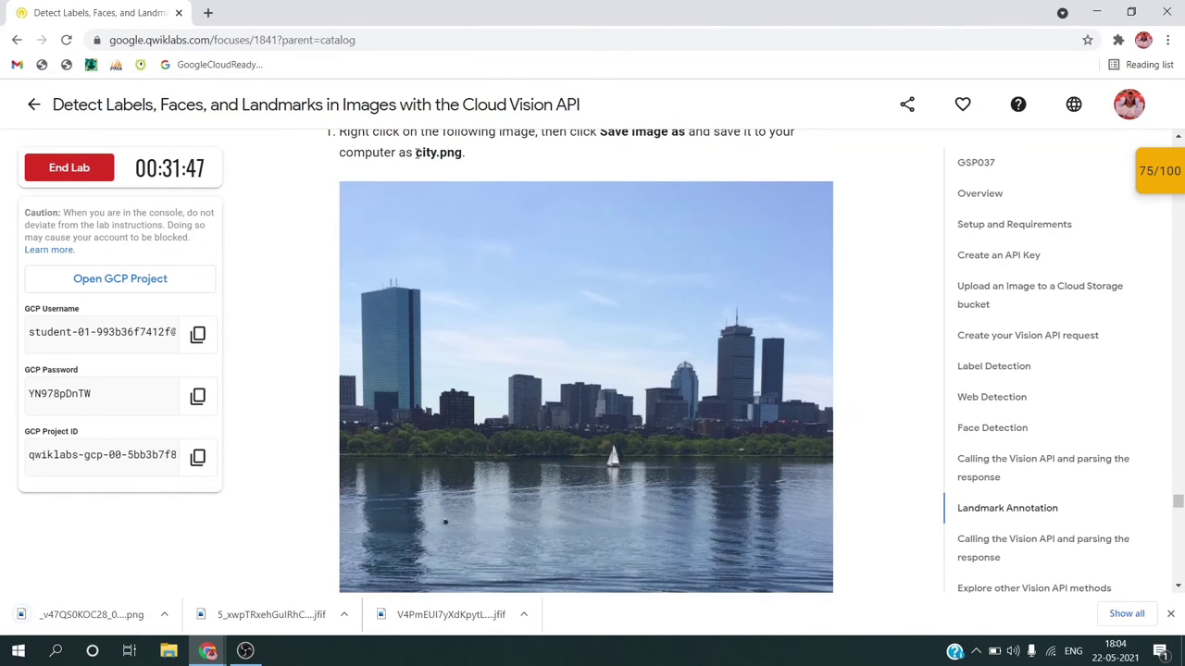
pyautogui.moveTo(415, 153); pyautogui.dragTo(461, 153)
pyautogui.hotkey('alt', 'Tab')
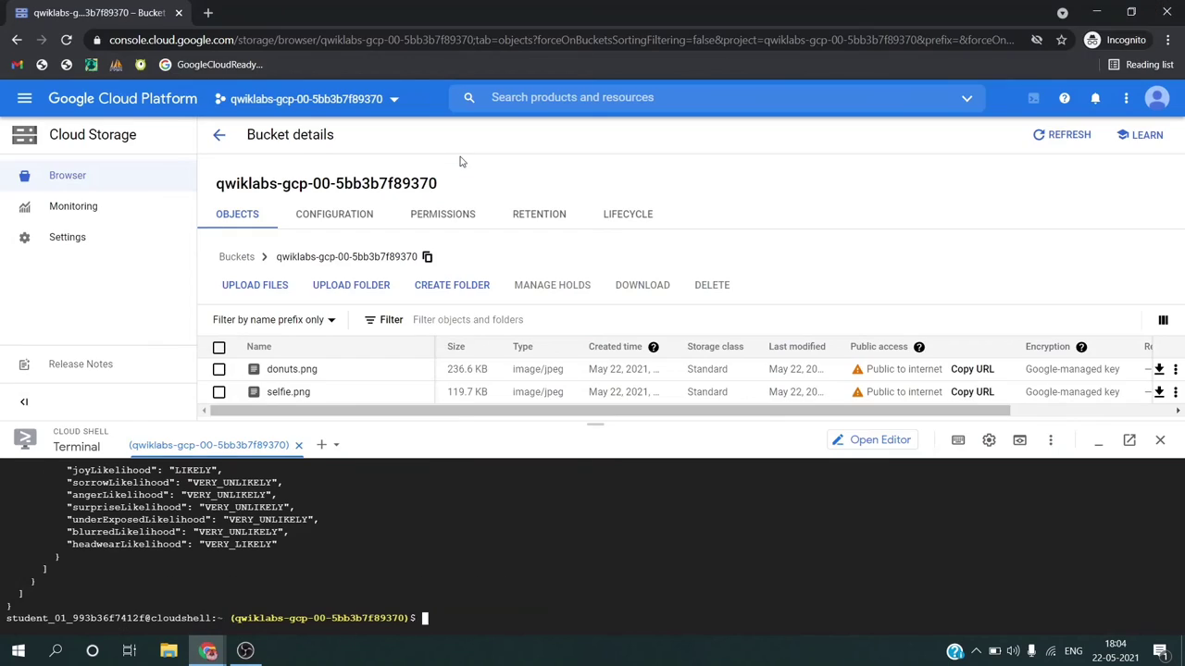
# Step: Upload the downloaded city skyline PNG from the Downloads folder to the bucket qwiklabs-gcp-00-5bb3b7f89370
pyautogui.hotkey('alt', 'Tab')
pyautogui.scroll(9, 529, 464)
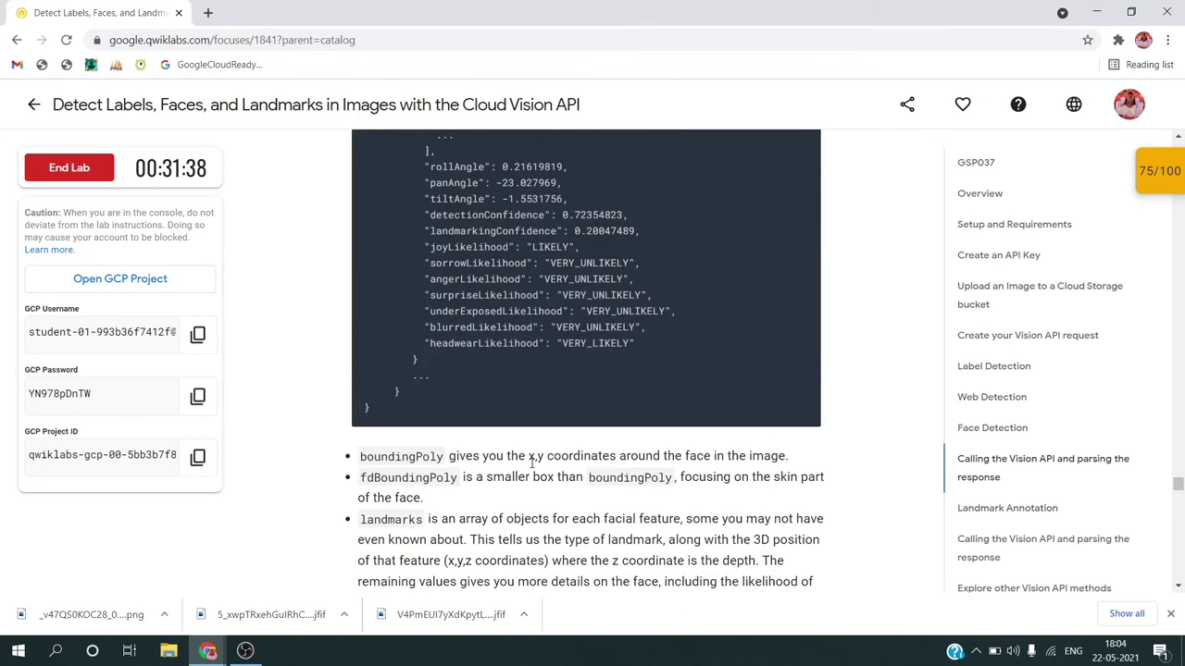
pyautogui.scroll(-8, 532, 468)
pyautogui.scroll(-7, 533, 468)
pyautogui.hotkey('alt', 'Tab')
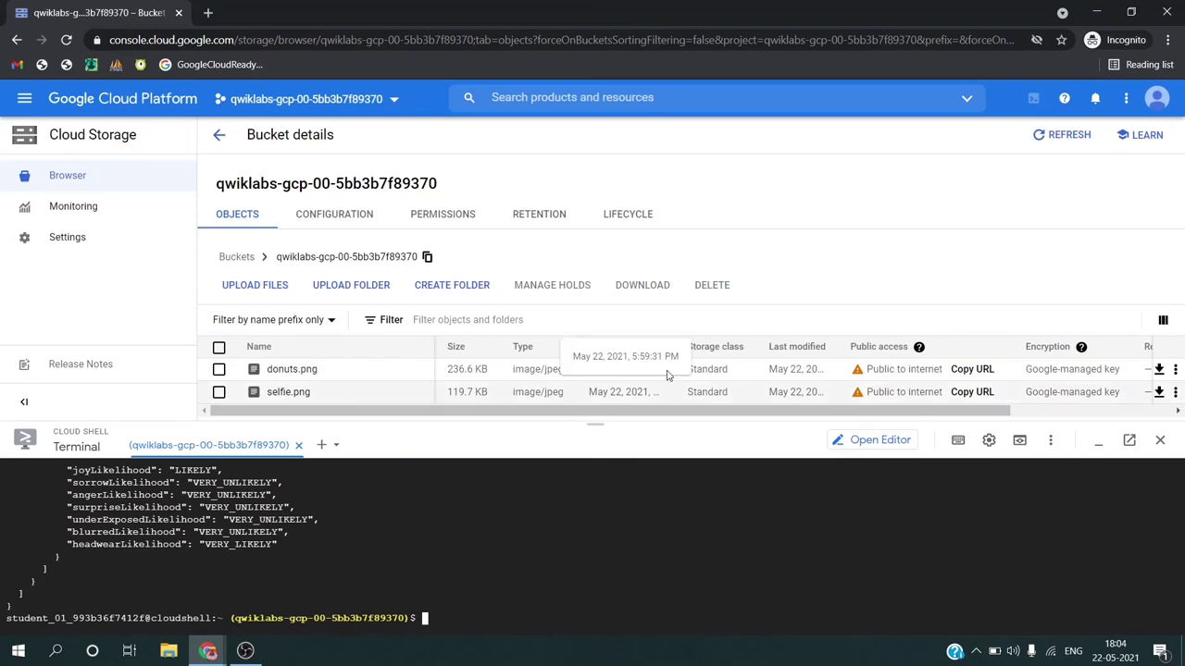
pyautogui.click(284, 285)
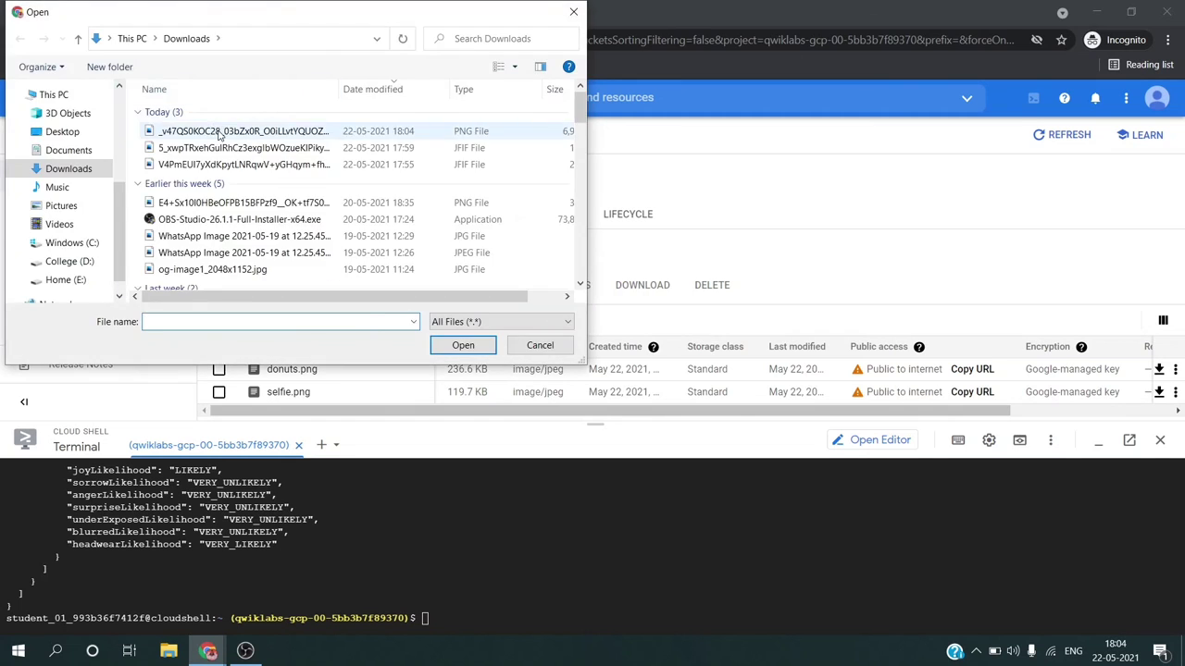
pyautogui.doubleClick(219, 135)
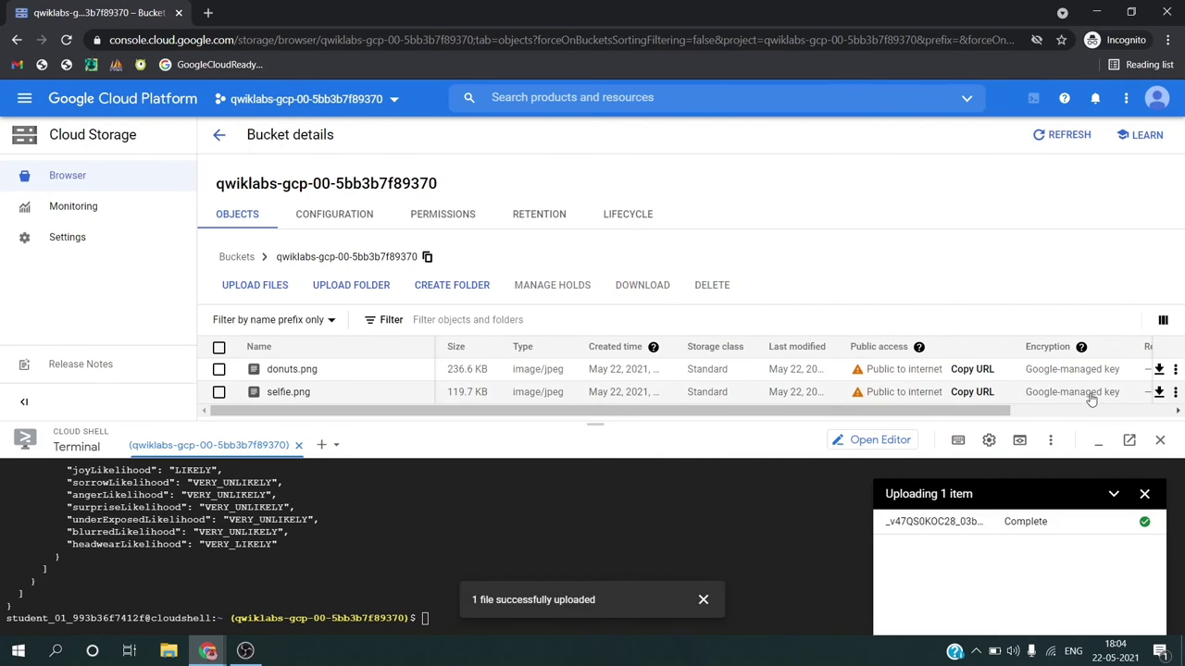
# Step: Rename the newly uploaded PNG object in the bucket to city.png
pyautogui.click(1162, 350)
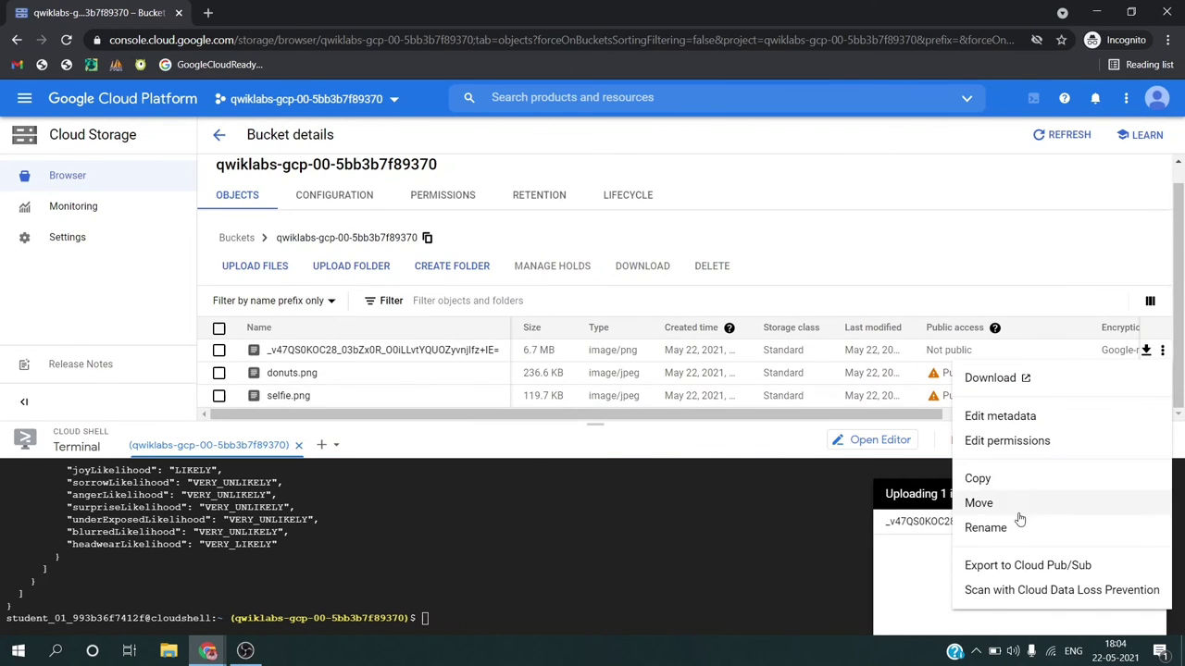
pyautogui.click(985, 526)
pyautogui.write('city.png')
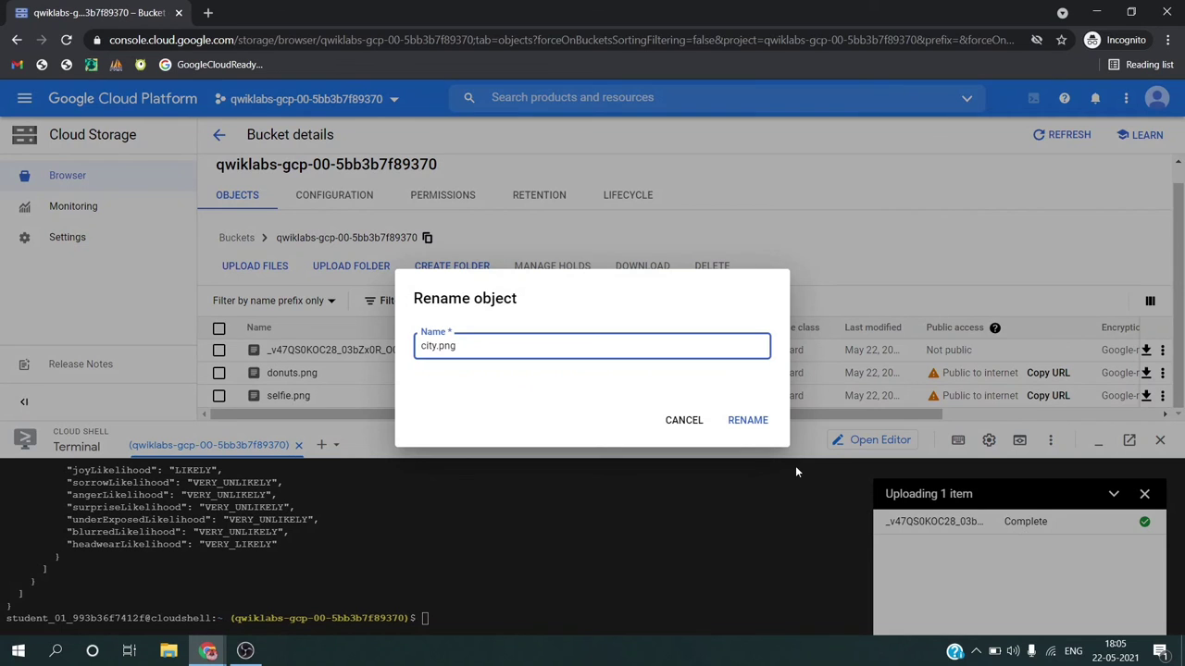
pyautogui.click(764, 421)
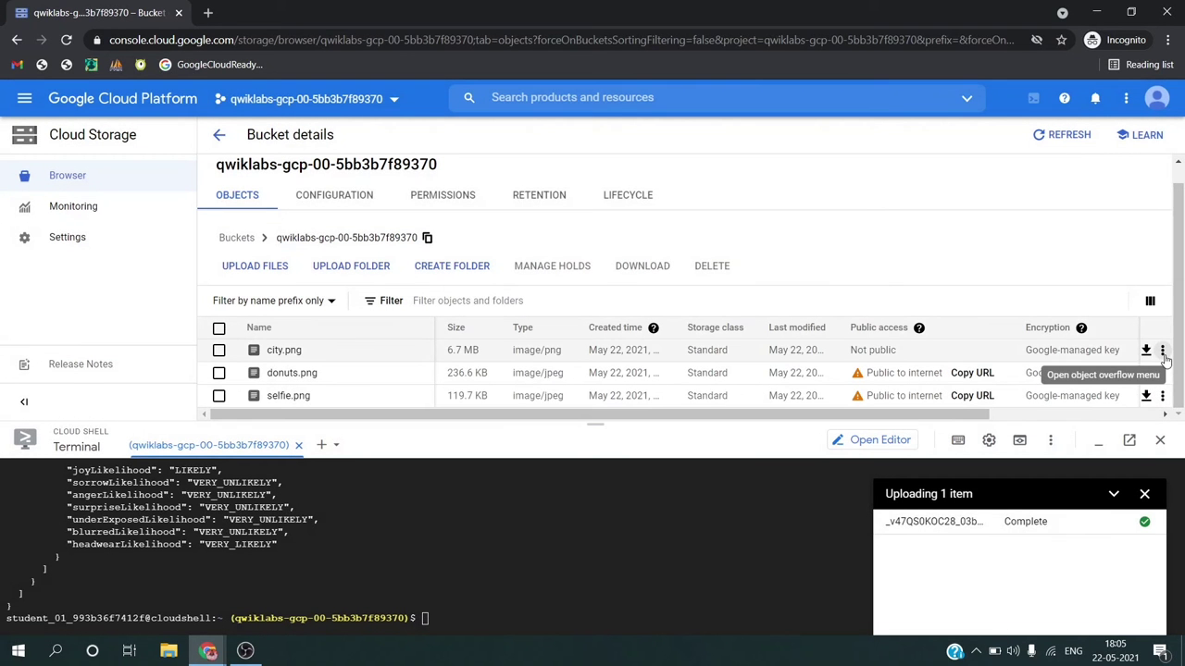
# Step: Add a Public entry for allUsers with Reader access to the permissions of city.png and save it
pyautogui.click(1162, 354)
pyautogui.click(1007, 441)
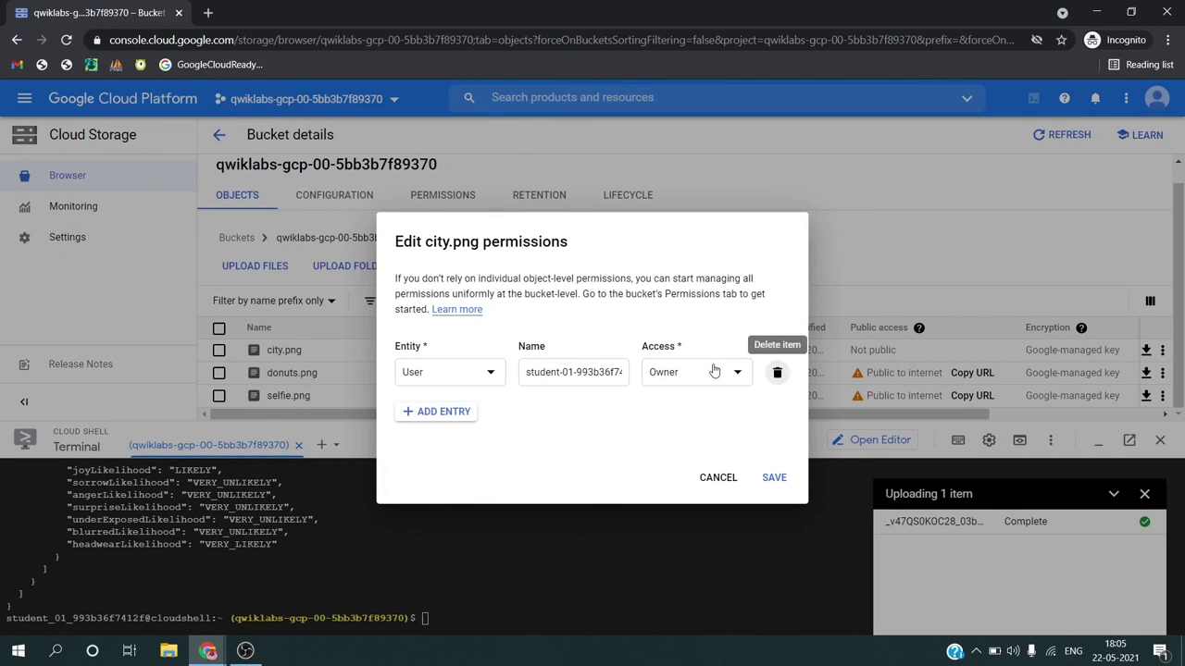
pyautogui.click(427, 410)
pyautogui.click(418, 391)
pyautogui.click(459, 500)
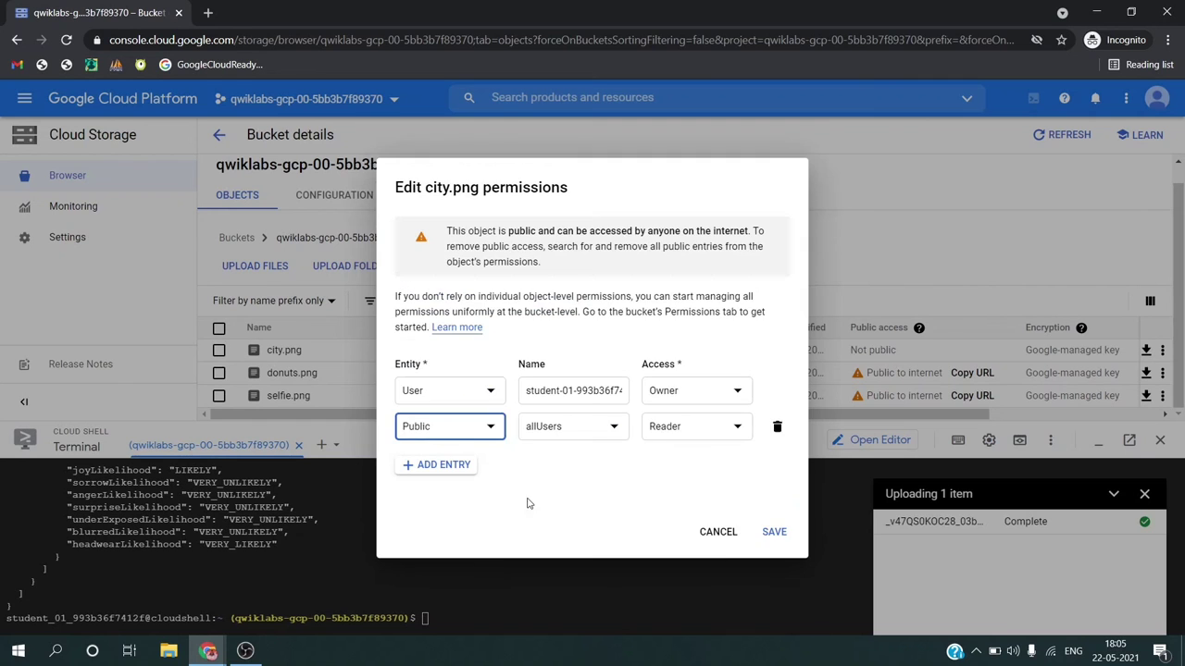
pyautogui.click(770, 529)
# Step: Check the lab progress for uploading the Landmark Annotation image to the bucket
pyautogui.hotkey('alt', 'Tab')
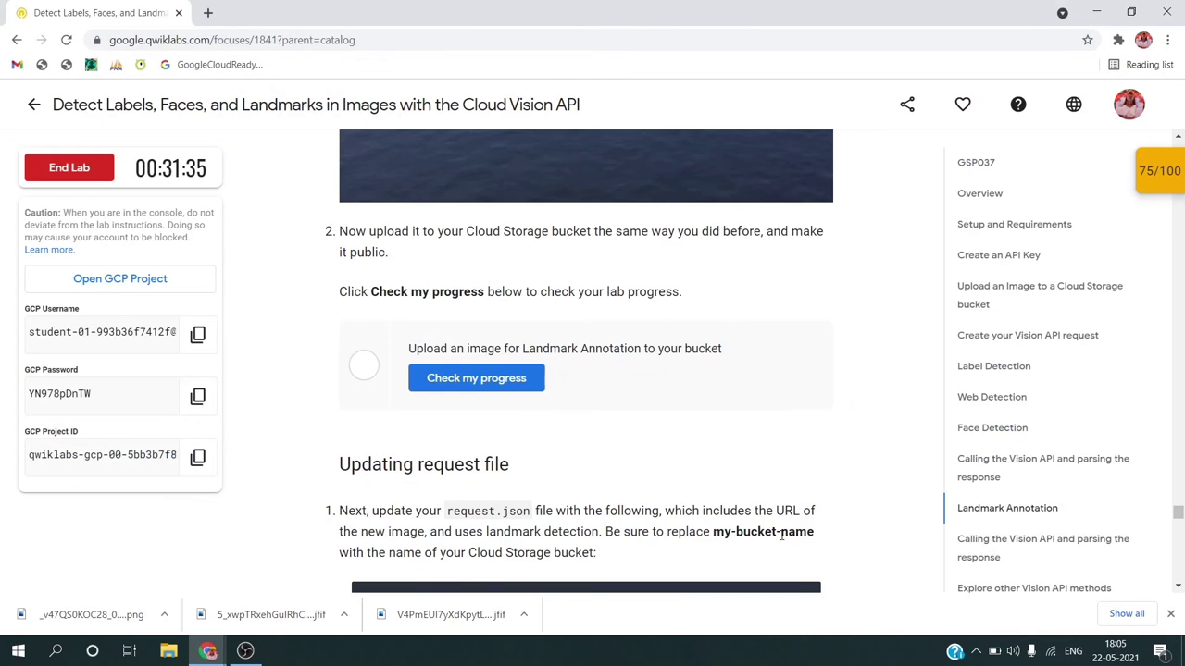
pyautogui.click(476, 378)
pyautogui.scroll(-1, 545, 421)
pyautogui.scroll(-2, 544, 421)
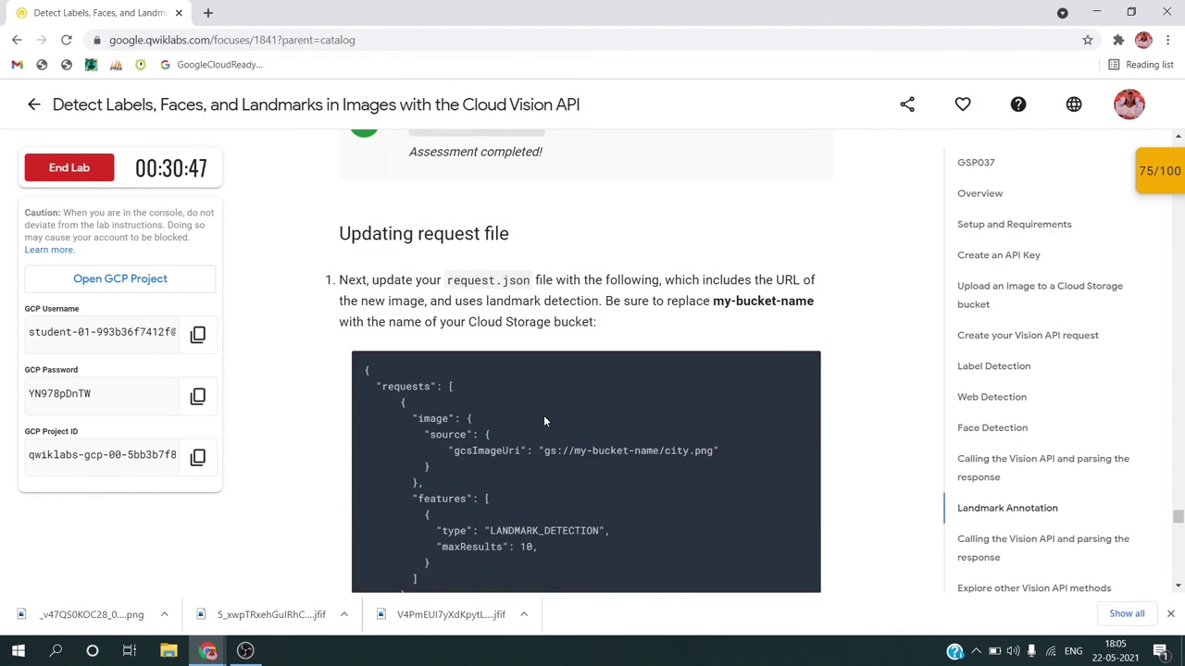
# Step: Copy the LANDMARK_DETECTION request code for city.png from the lab's Updating request file section
pyautogui.click(802, 313)
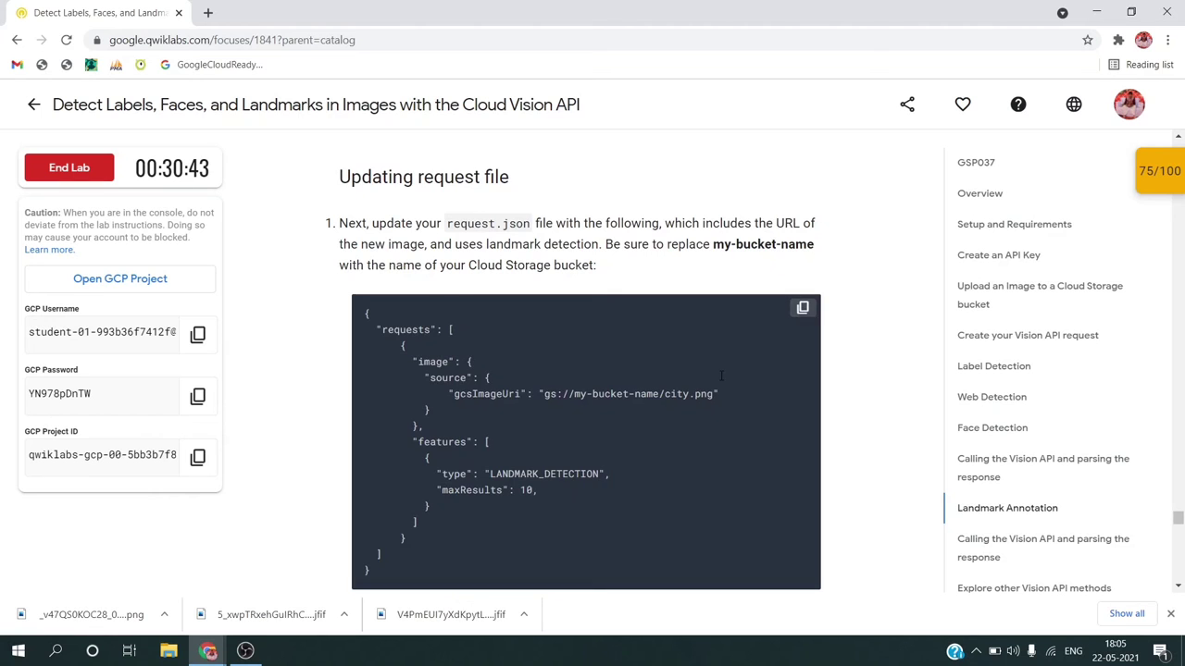
pyautogui.scroll(-1, 648, 417)
pyautogui.click(129, 650)
pyautogui.click(720, 375)
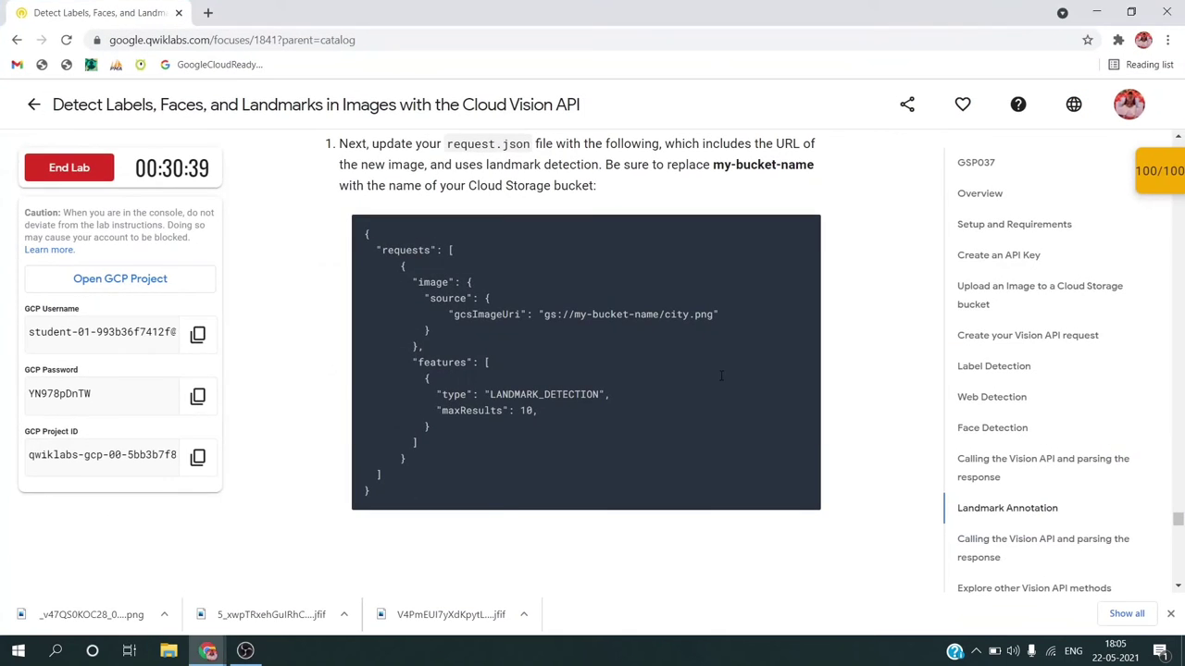
# Step: Switch to Cloud Shell and open the request file with nano request.json
pyautogui.hotkey('alt', 'Tab')
pyautogui.click(595, 529)
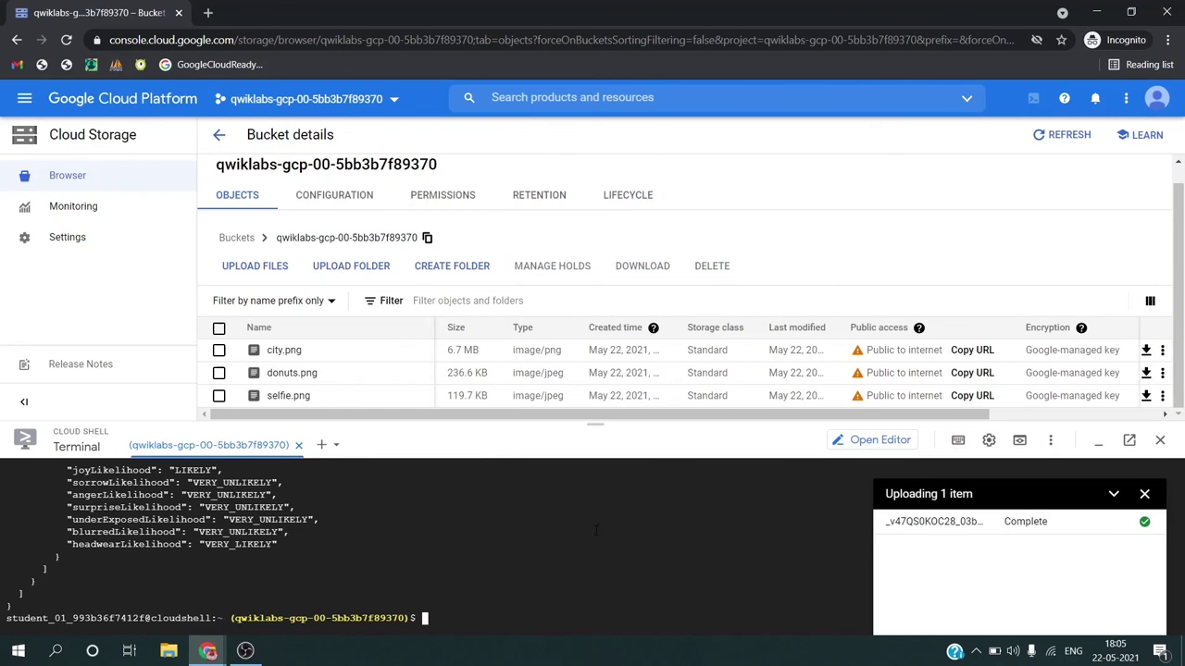
pyautogui.hotkey('ctrl', 'v')
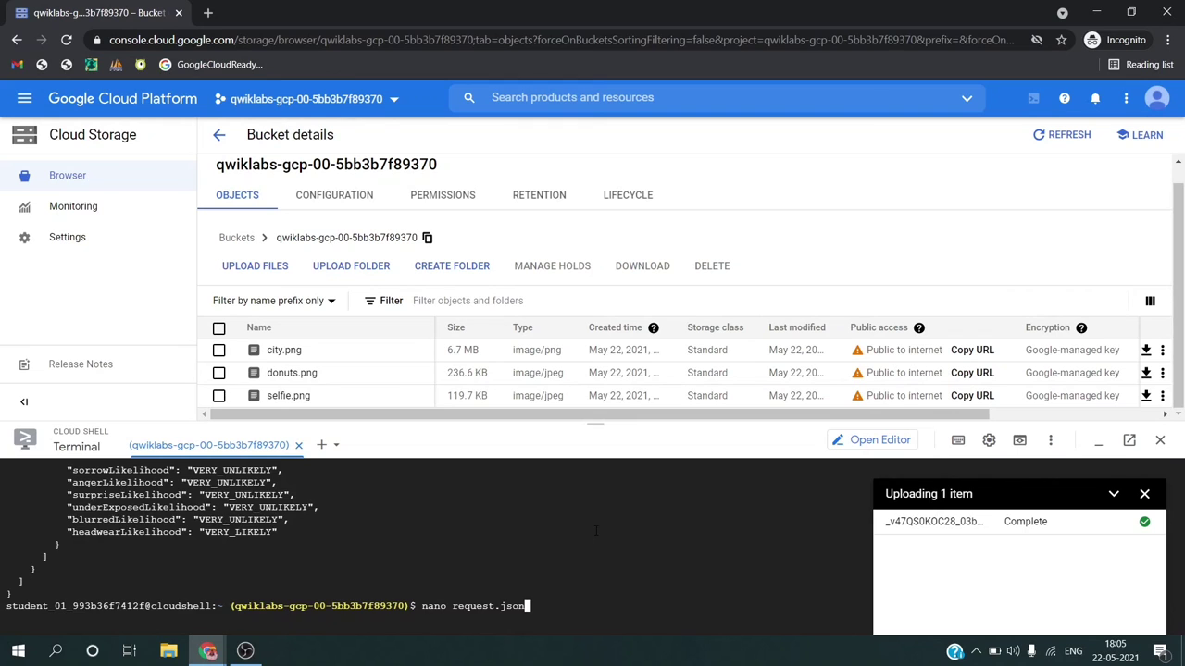
pyautogui.press('Return')
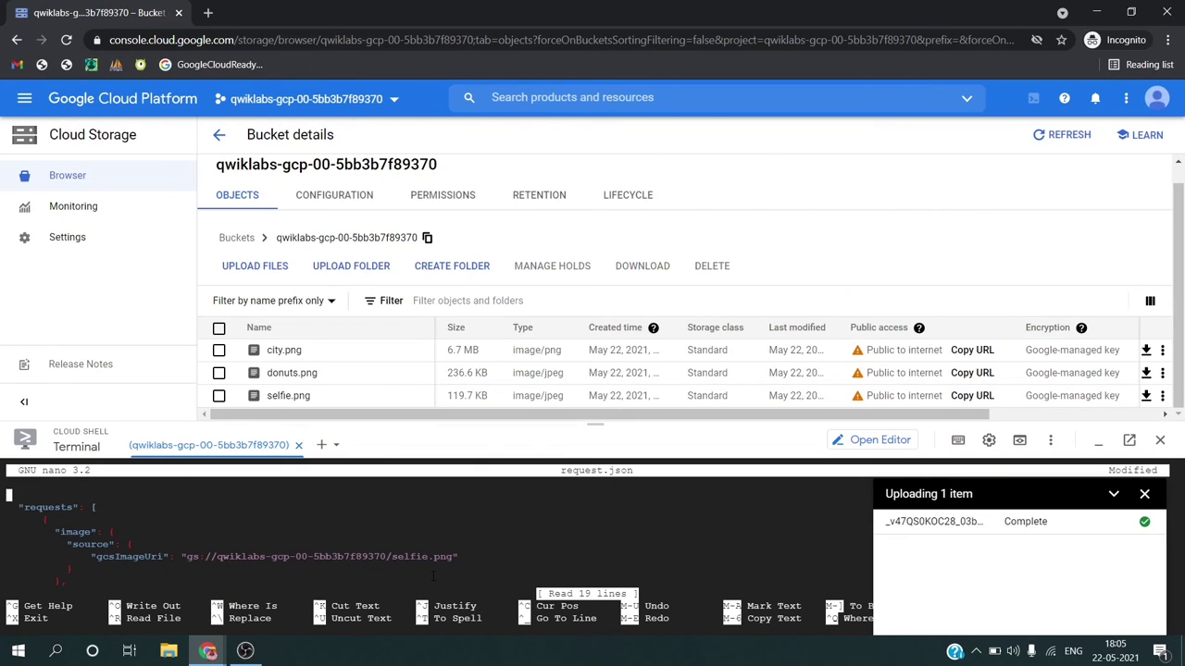
# Step: Replace the old face detection contents of request.json with the copied landmark detection request code
pyautogui.scroll(-5, 433, 575)
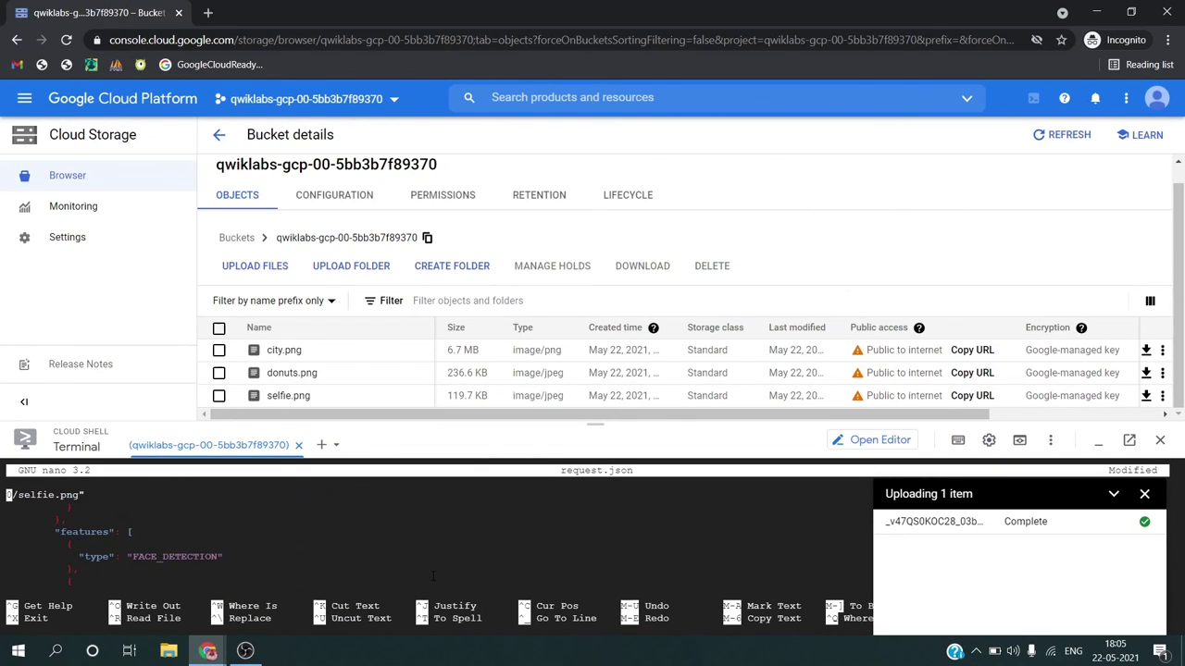
pyautogui.scroll(-6, 432, 576)
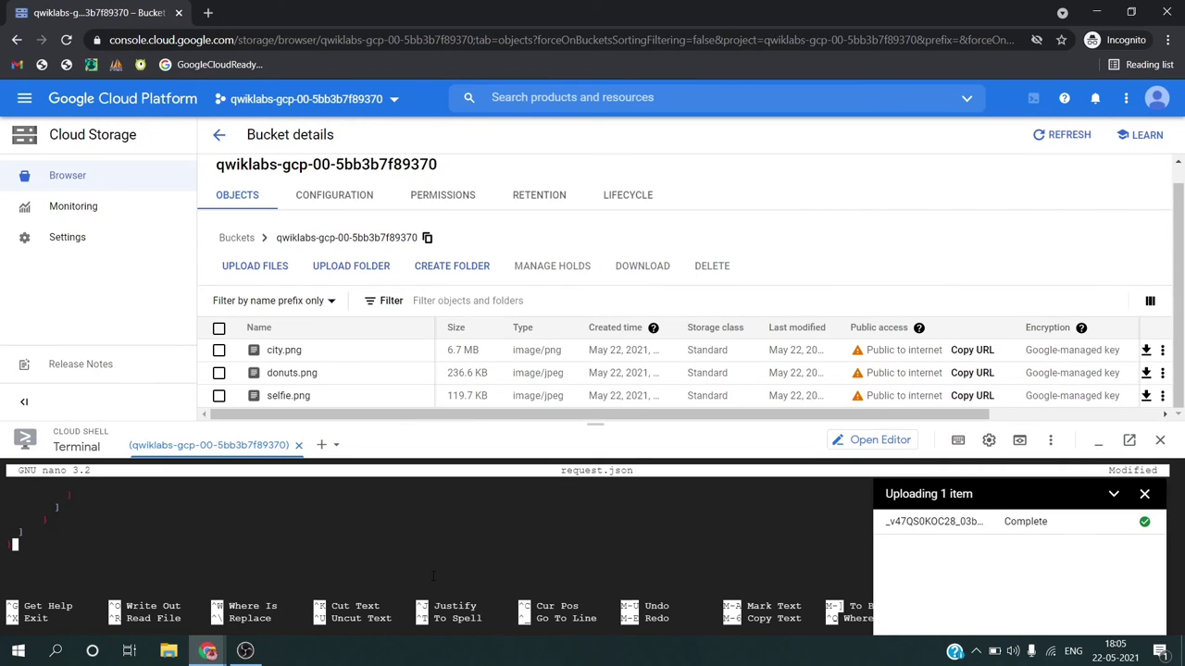
pyautogui.scroll(10, 432, 576)
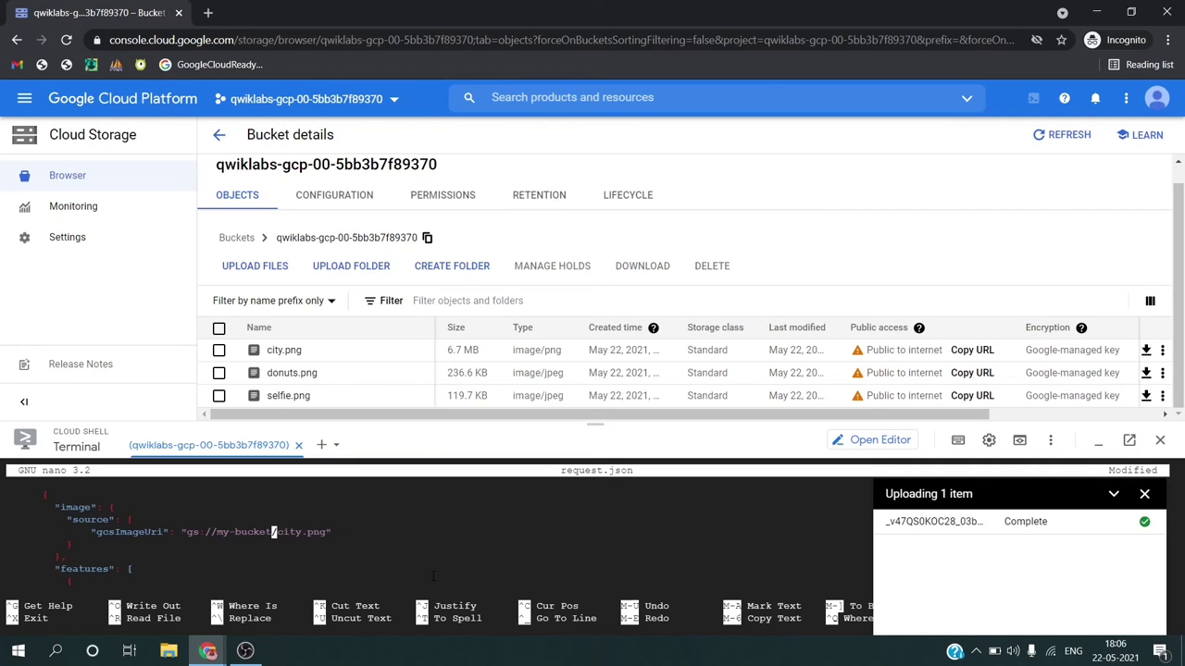
# Step: Replace the gcsImageUri bucket placeholder with qwiklabs-gcp-00-5bb3b7f89370 from the clipboard history, and save request.json on exiting nano
pyautogui.press('super+v')
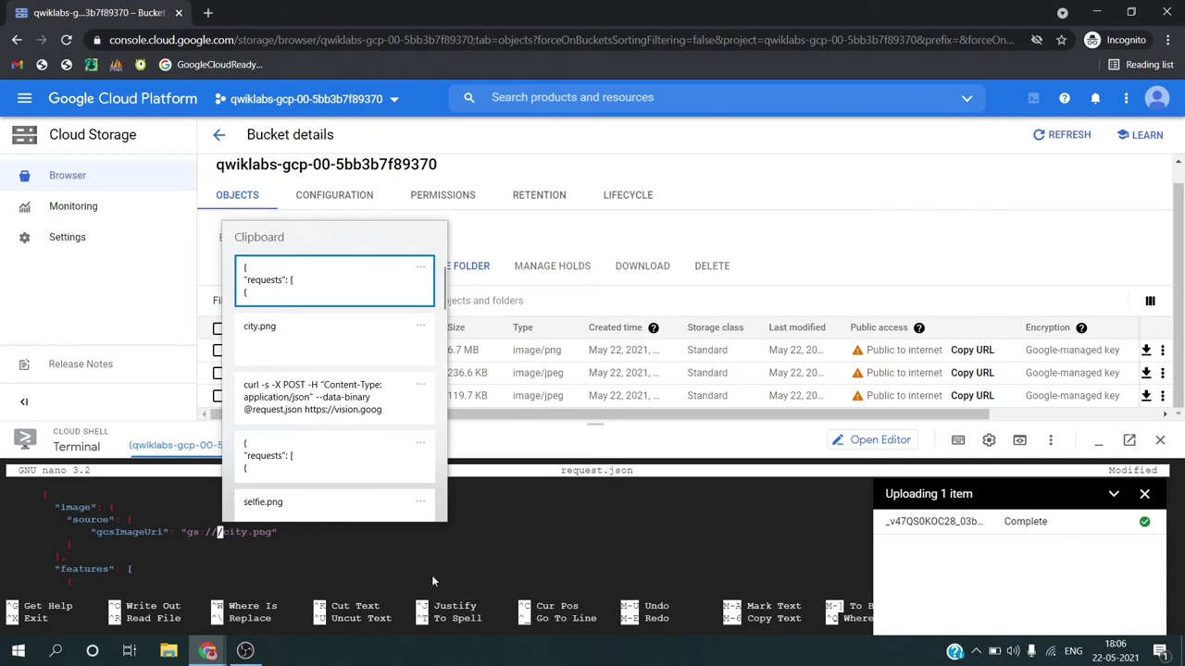
pyautogui.scroll(-5, 362, 435)
pyautogui.click(343, 363)
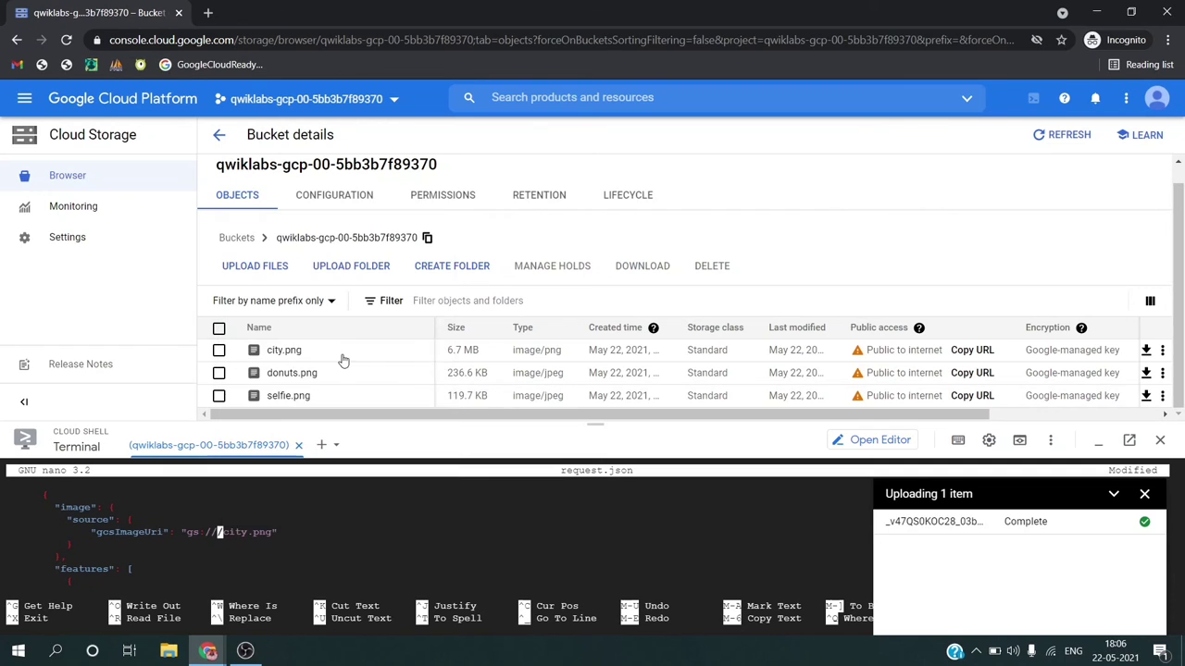
pyautogui.hotkey('ctrl', 'x')
pyautogui.press('y')
pyautogui.press('Return')
# Step: Copy the Vision API curl command for landmark detection from the lab instructions and enter it in Cloud Shell
pyautogui.hotkey('alt', 'Tab')
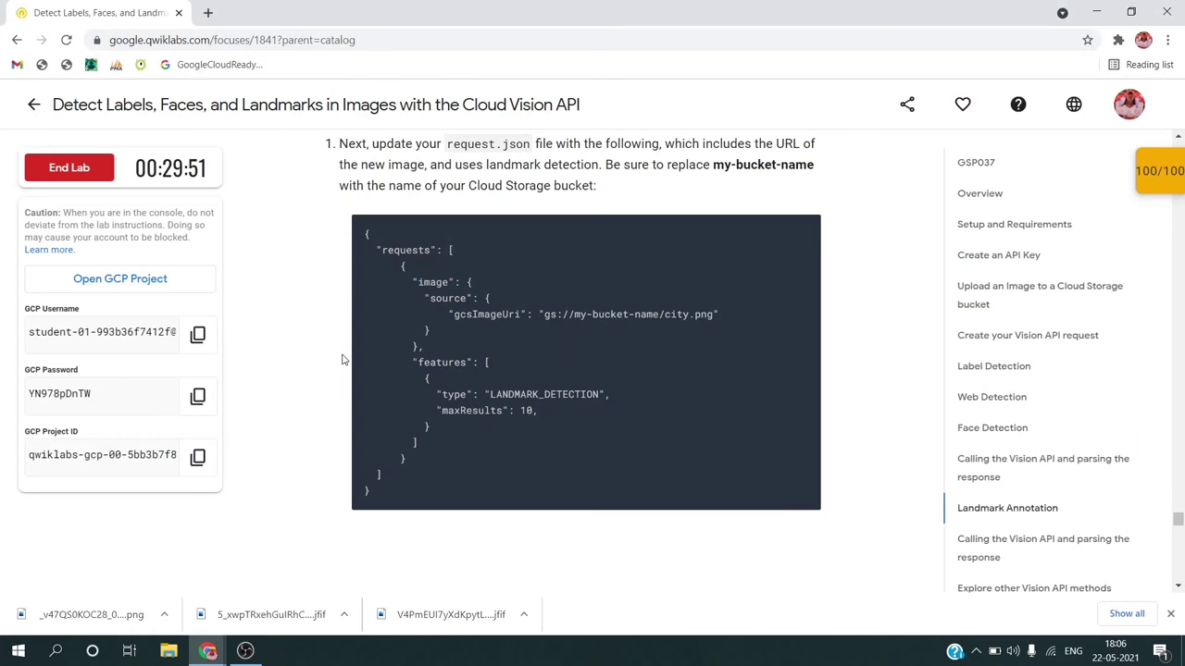
pyautogui.scroll(-6, 343, 357)
pyautogui.click(798, 281)
pyautogui.hotkey('alt', 'Tab')
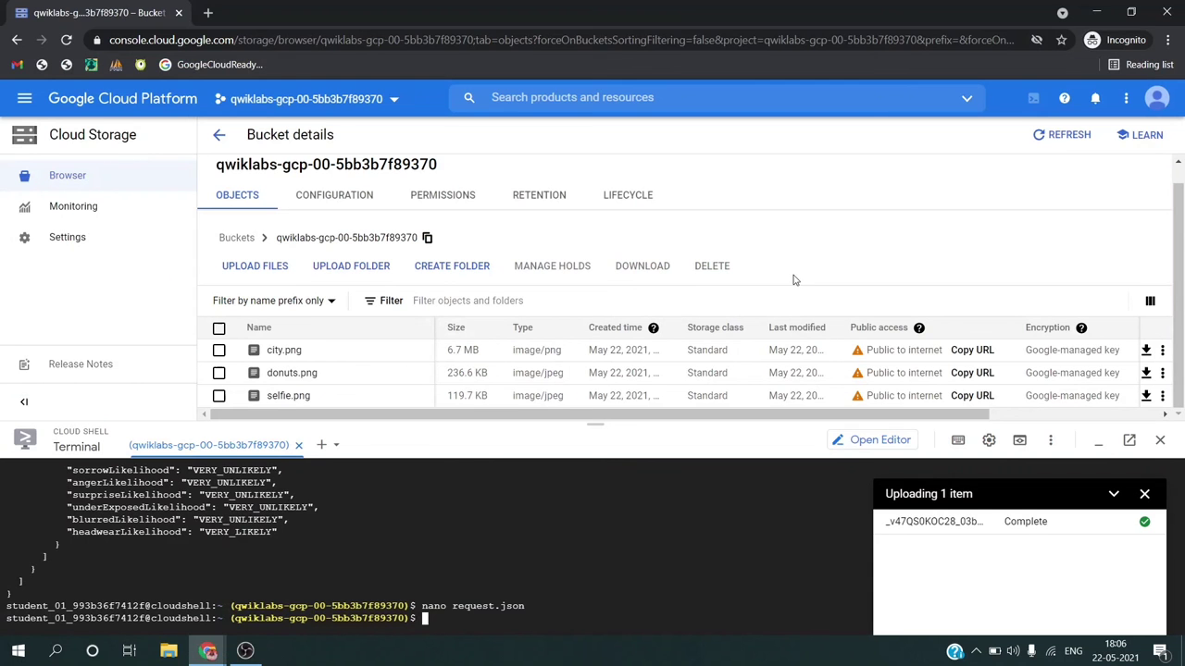
pyautogui.hotkey('ctrl', 'v')
# Step: Read the lab's landmarkAnnotations response explanation and the section on exploring other Vision API methods
pyautogui.hotkey('alt', 'Tab')
pyautogui.scroll(-5, 815, 414)
pyautogui.scroll(2, 816, 413)
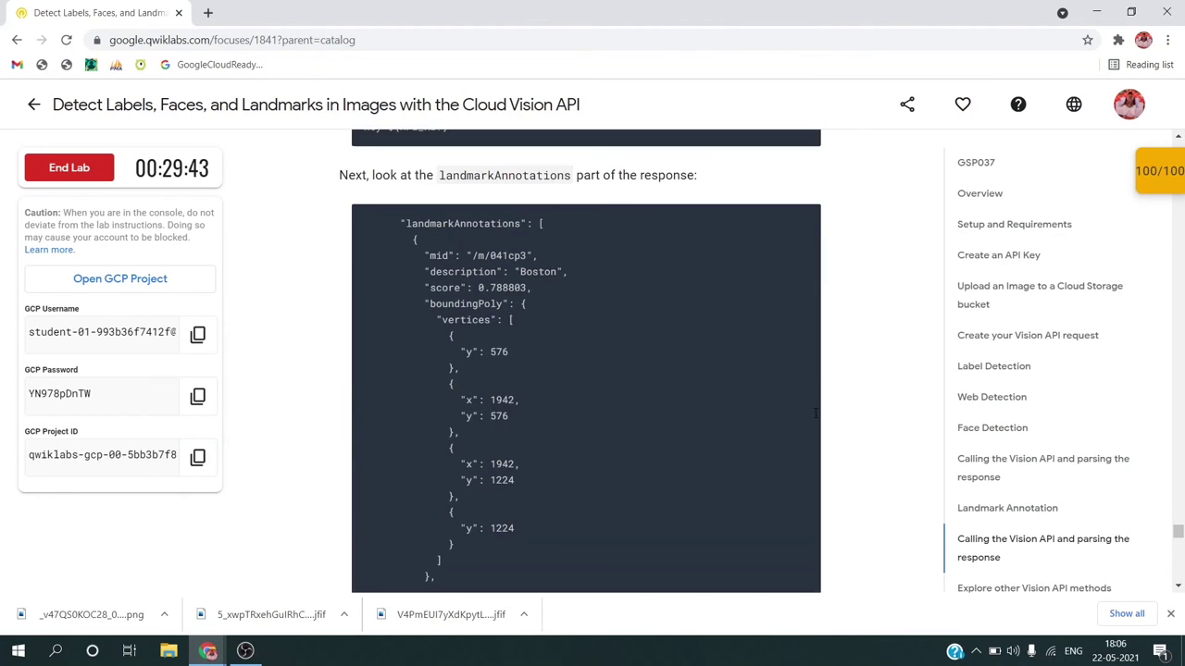
pyautogui.scroll(-4, 814, 418)
pyautogui.scroll(-2, 648, 389)
pyautogui.scroll(-9, 625, 410)
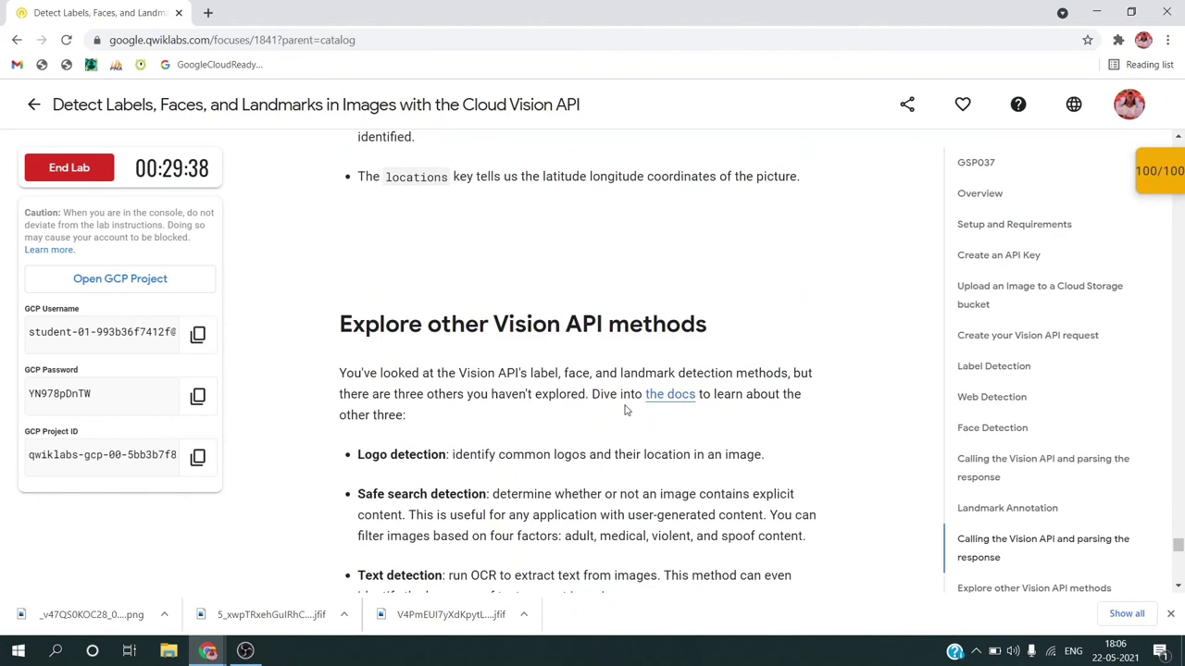